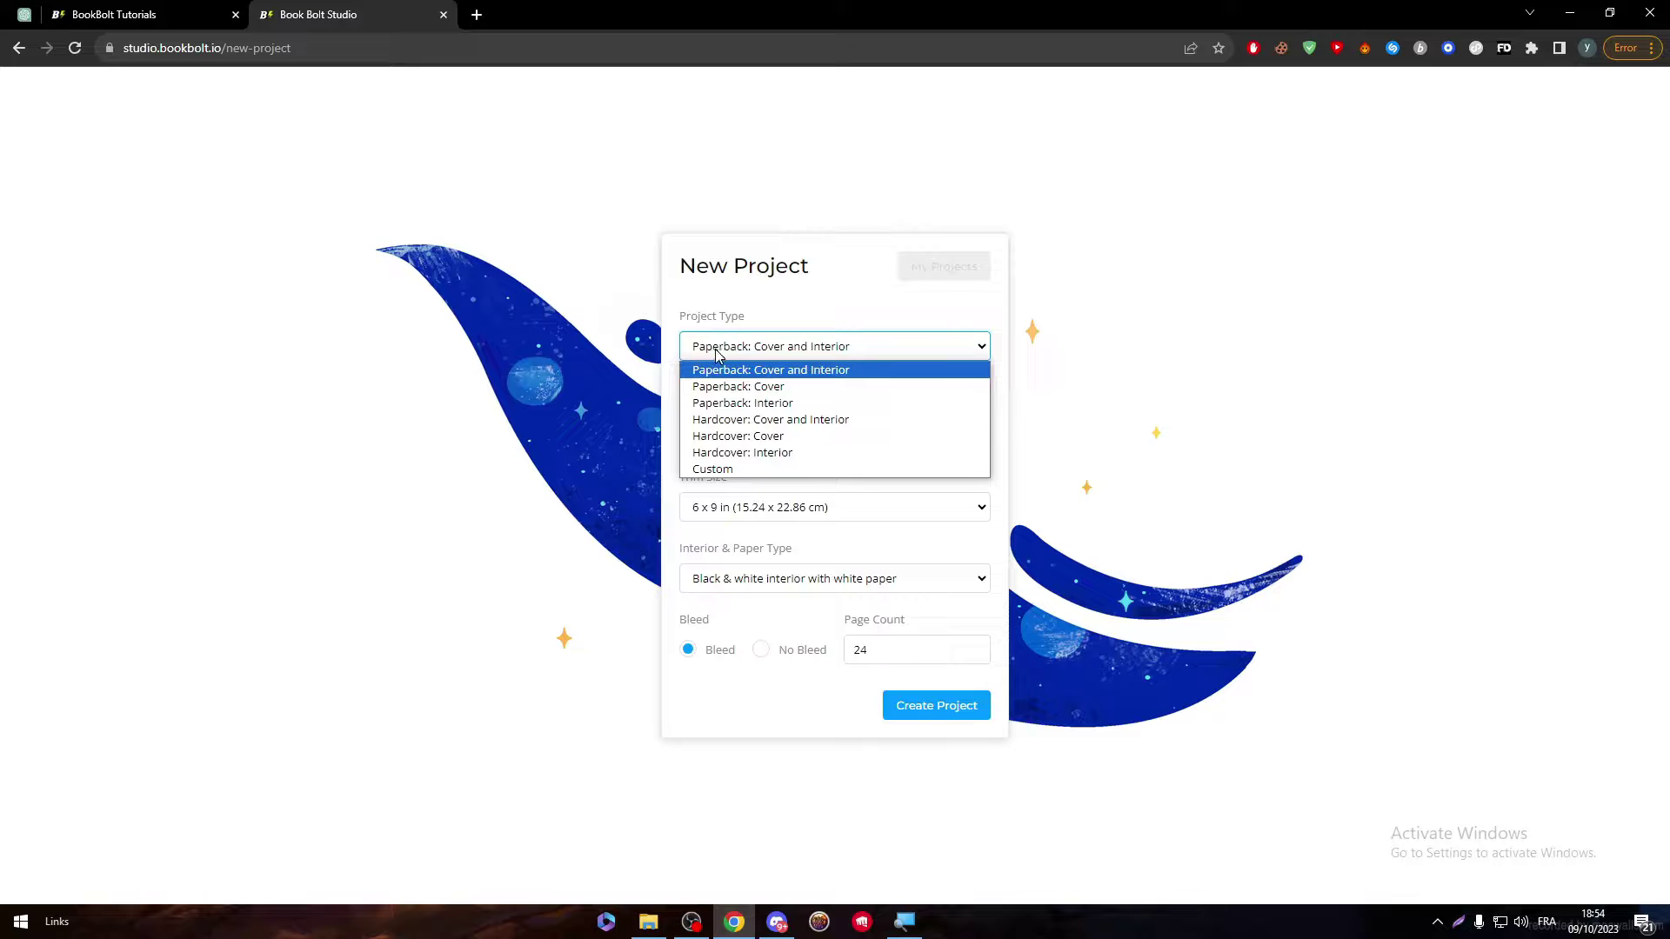
Step: Choose Paperback: Cover and Interior as the project type and name the project MBC
click(717, 355)
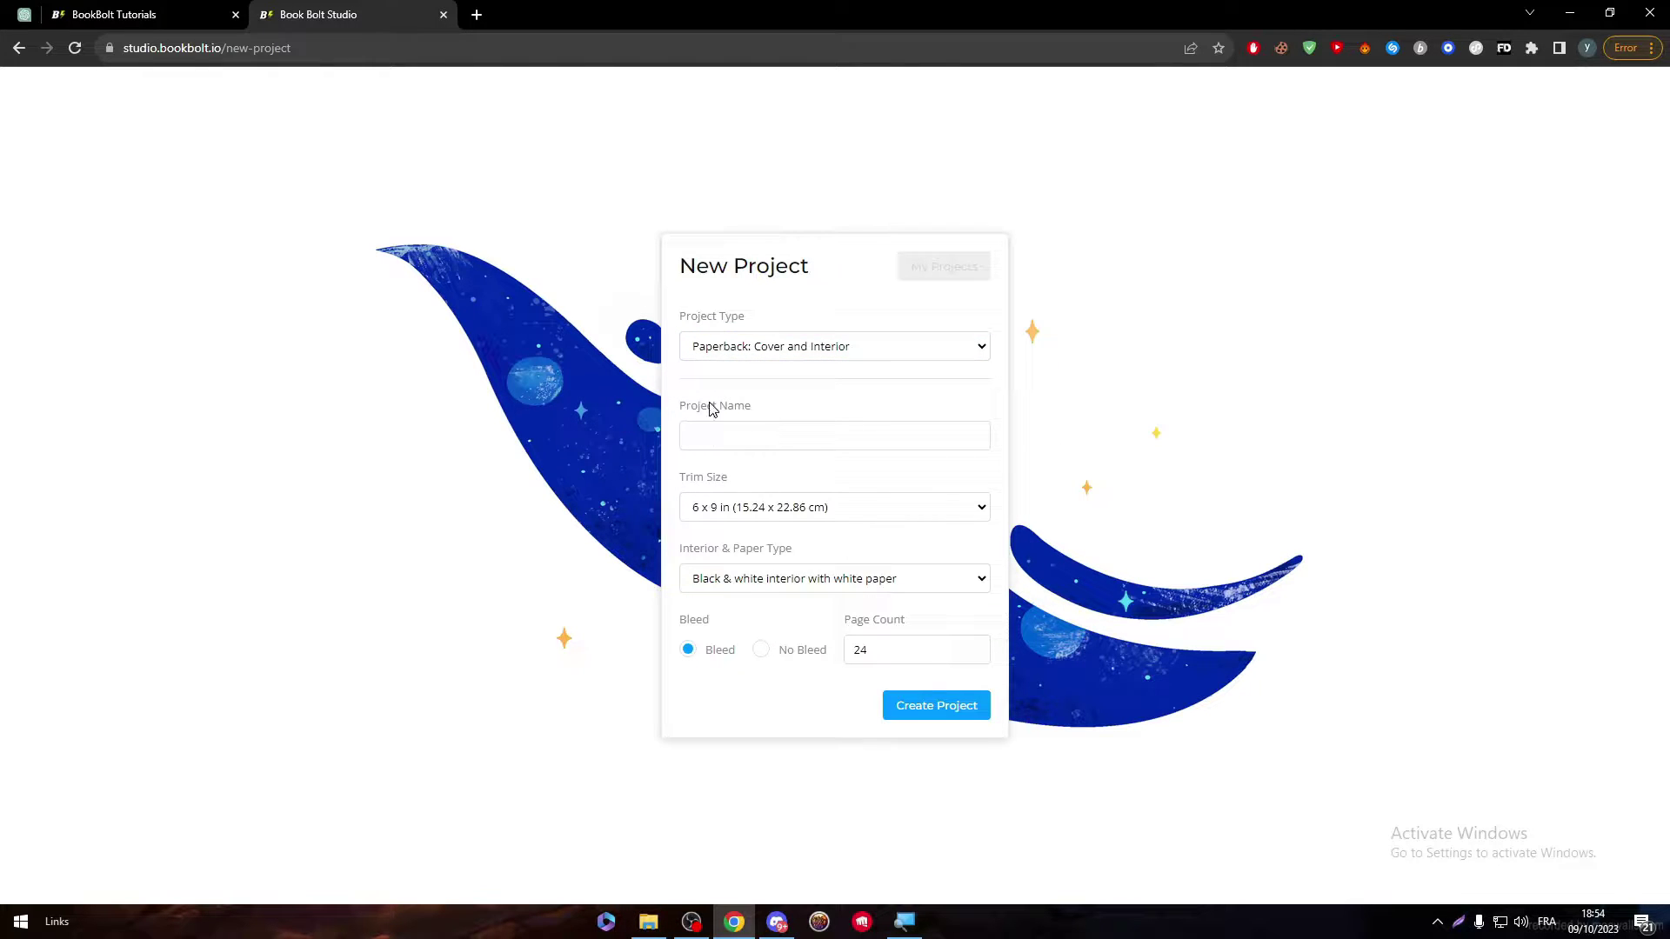
click(729, 341)
click(735, 372)
click(831, 432)
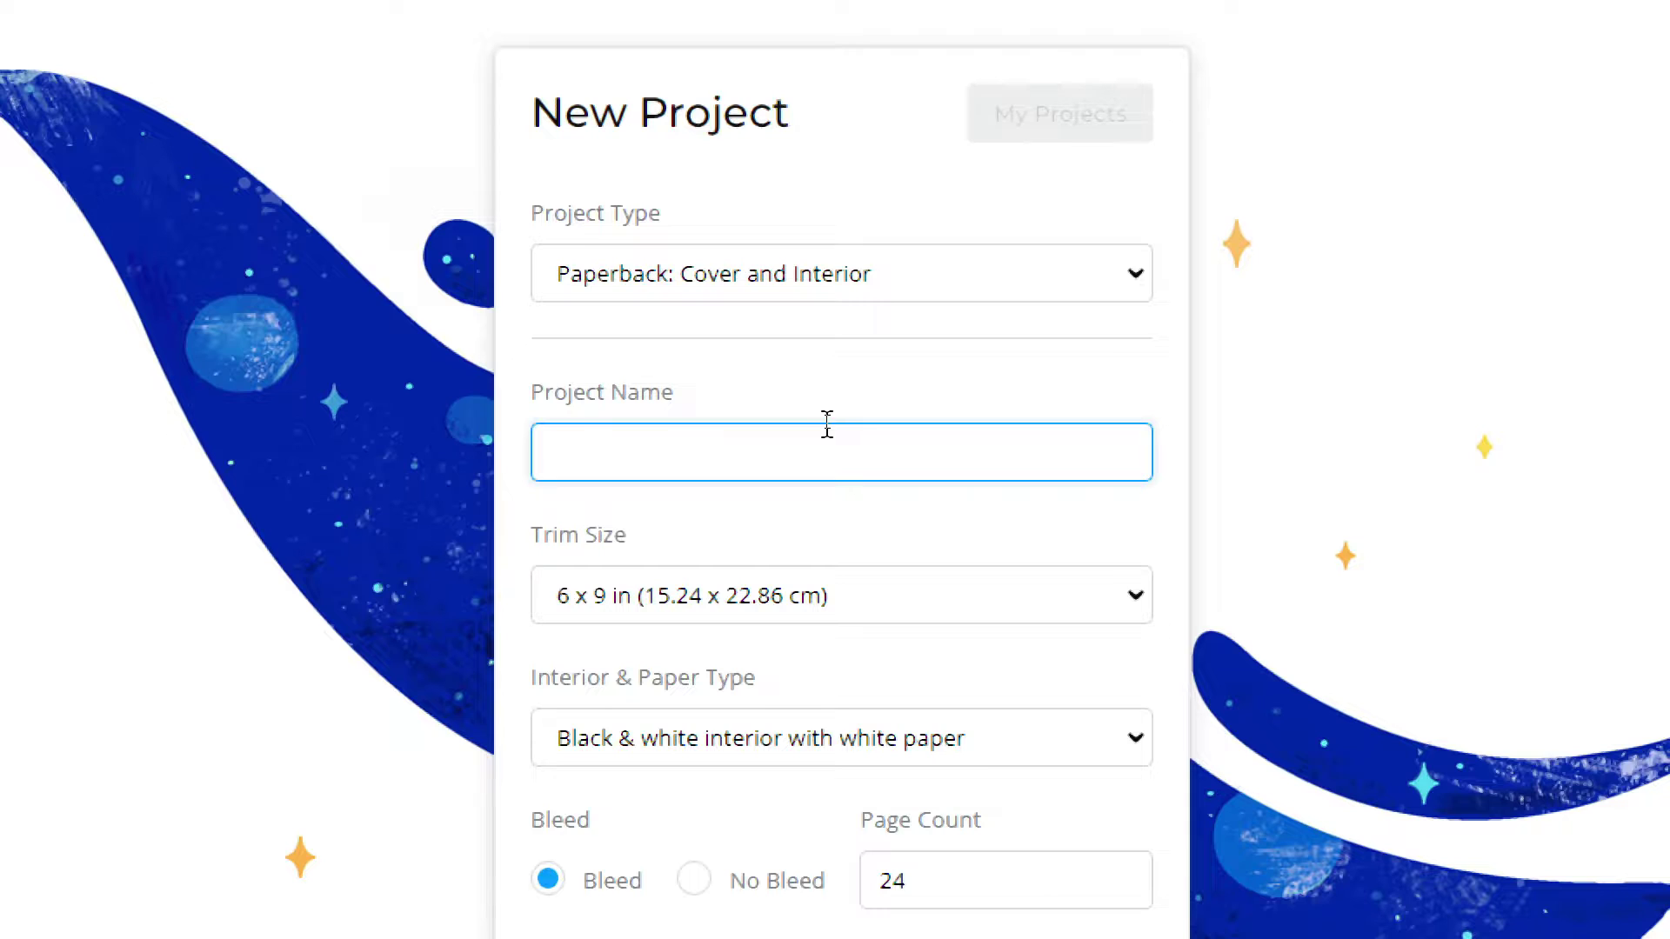
text(MBC)
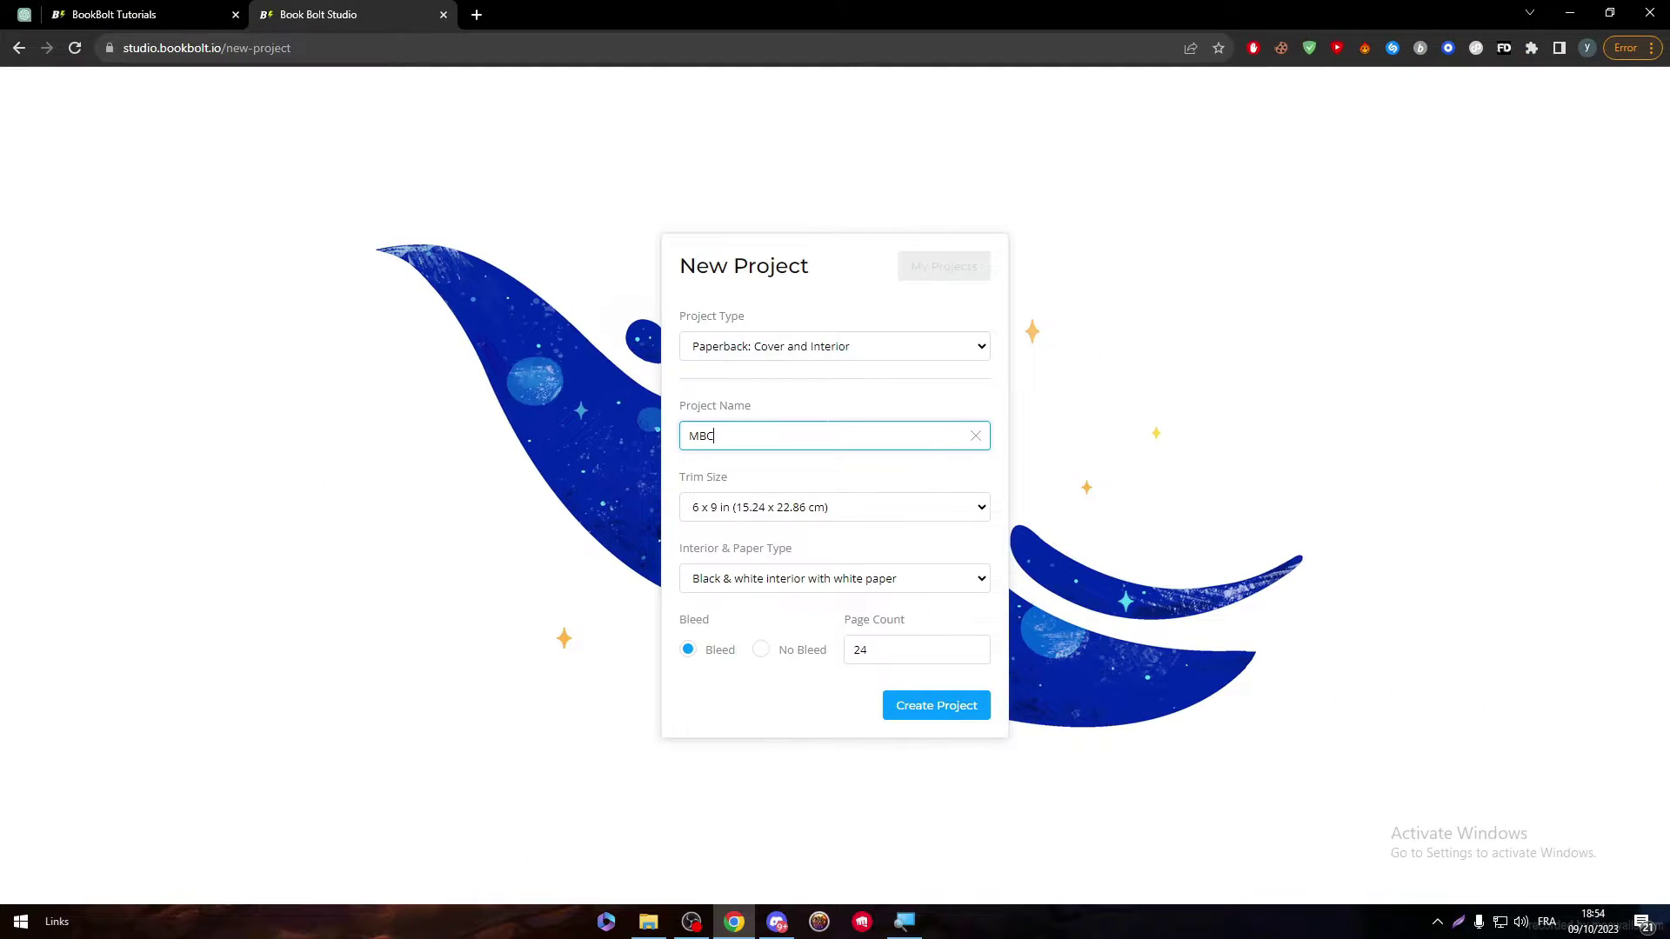
click(1141, 474)
Step: Check the available trim sizes, and search the web for "JOURNAL SIZE" in a new browser tab
click(736, 513)
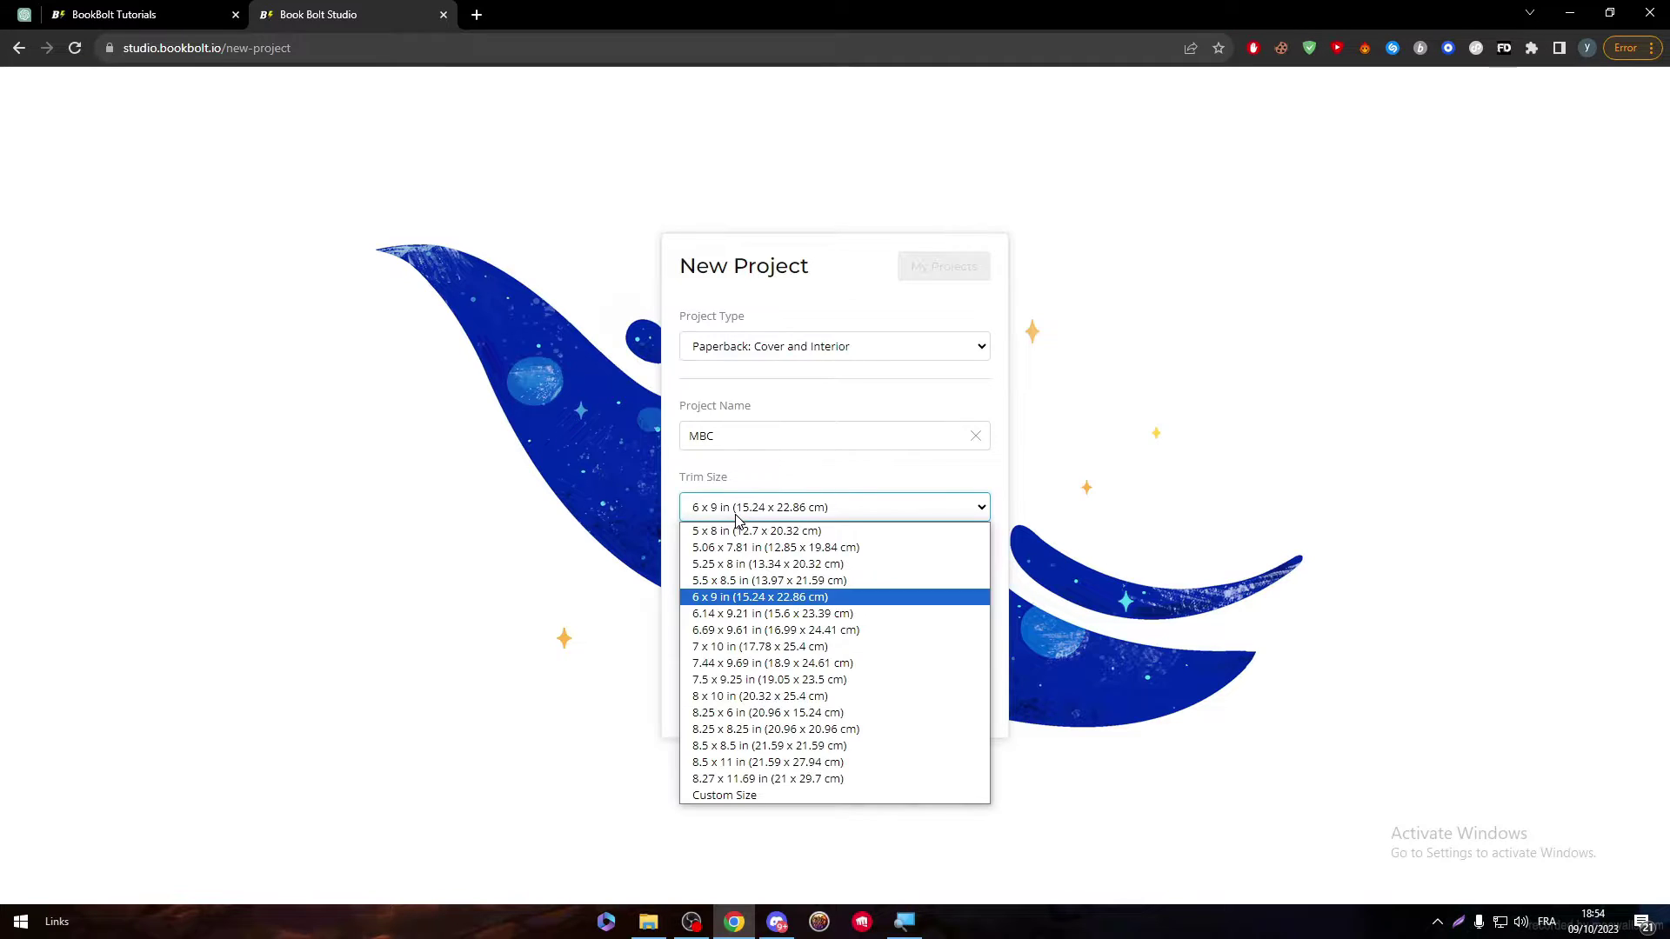
click(657, 533)
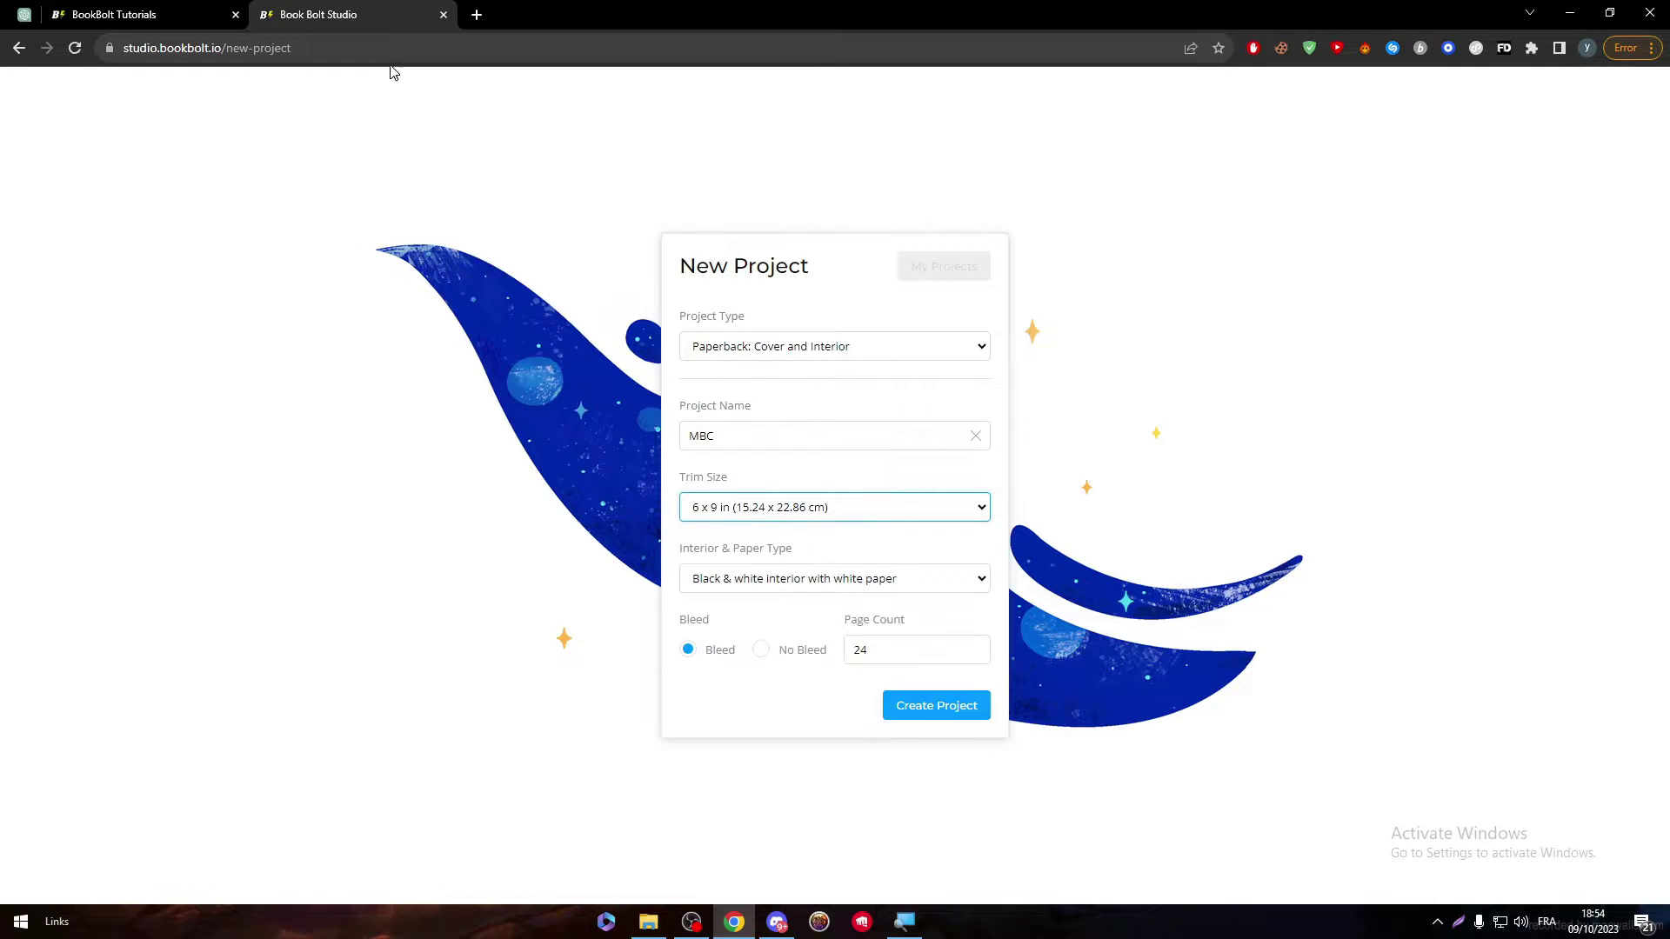
click(484, 16)
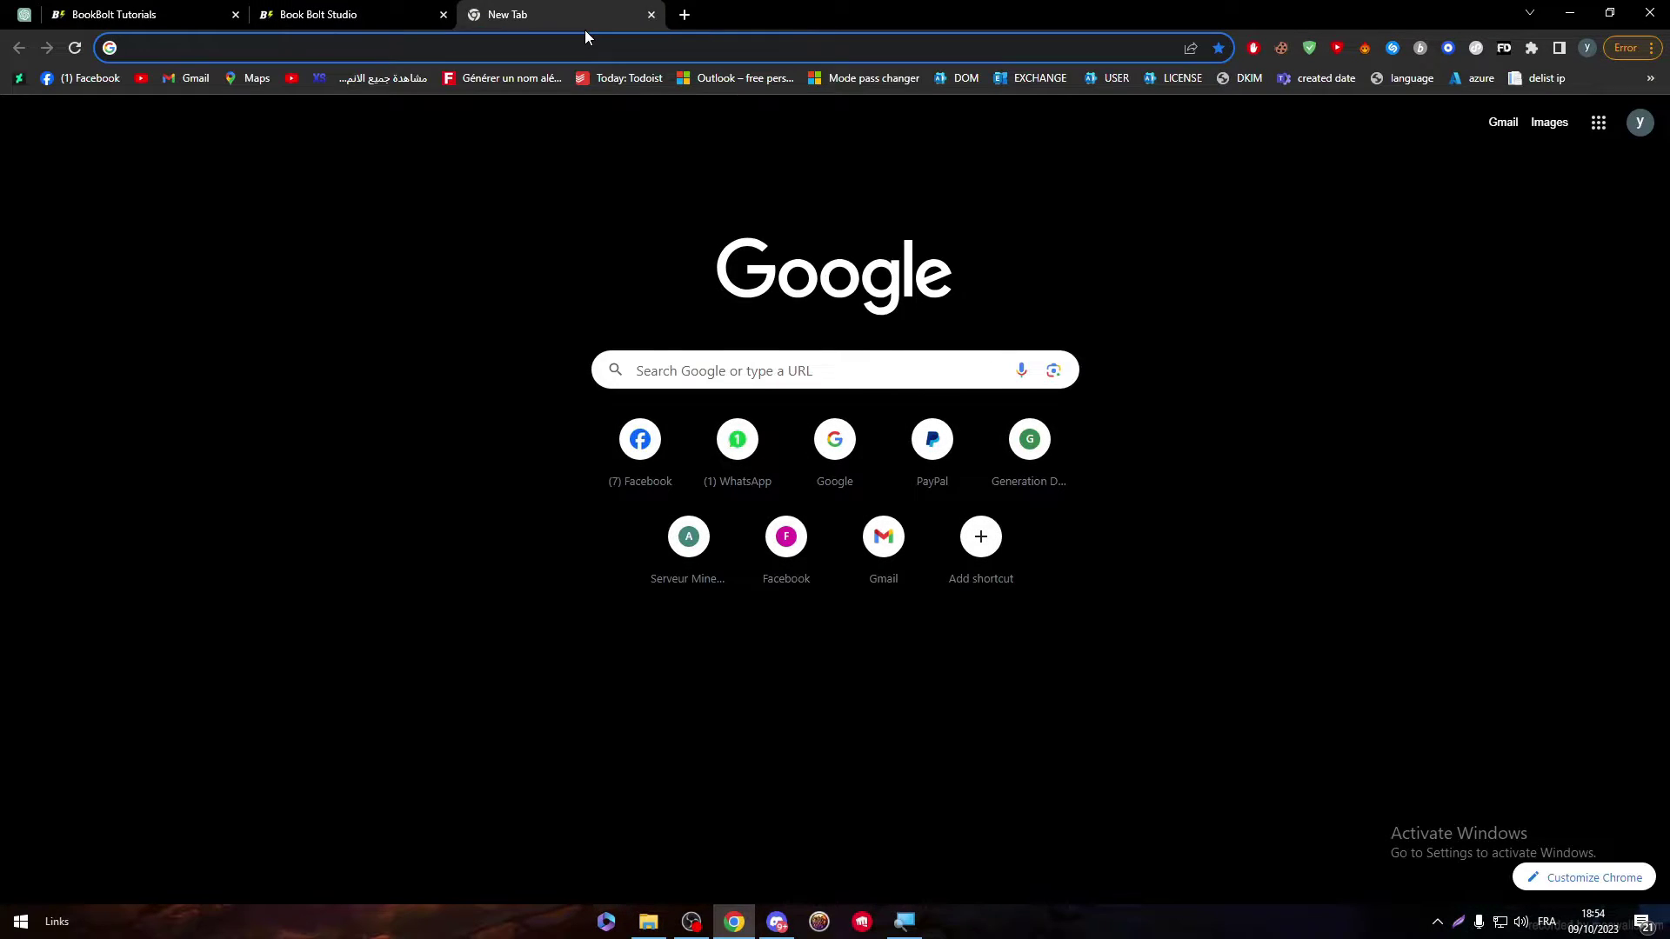
text(JOURNAL SIZE)
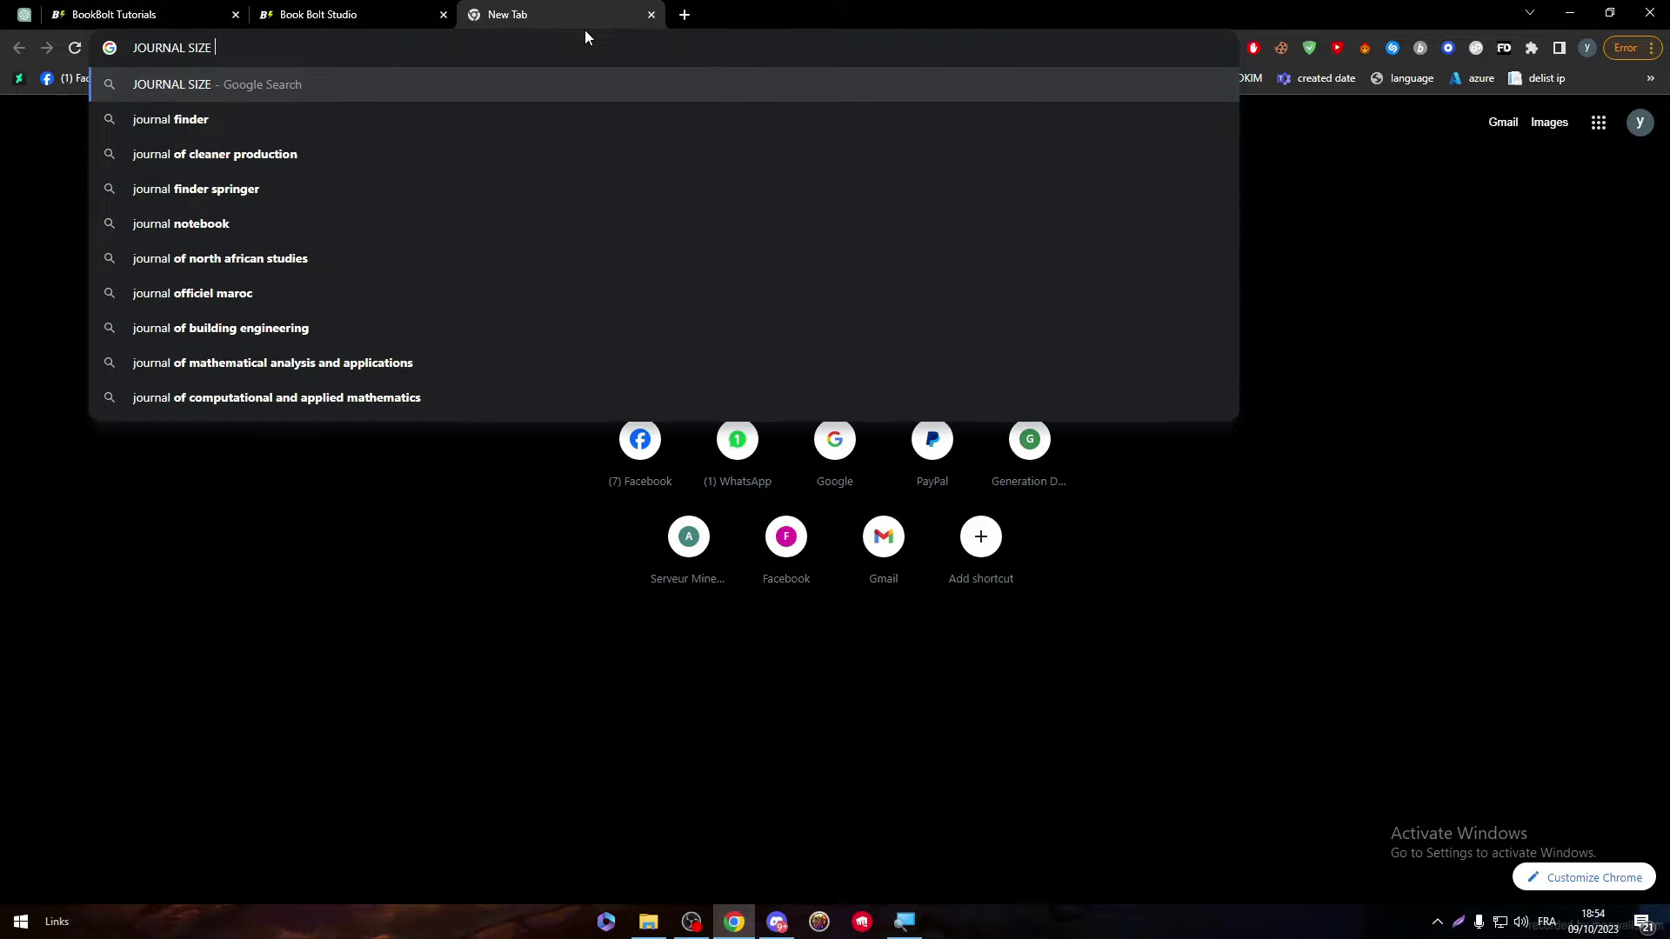
key(Return)
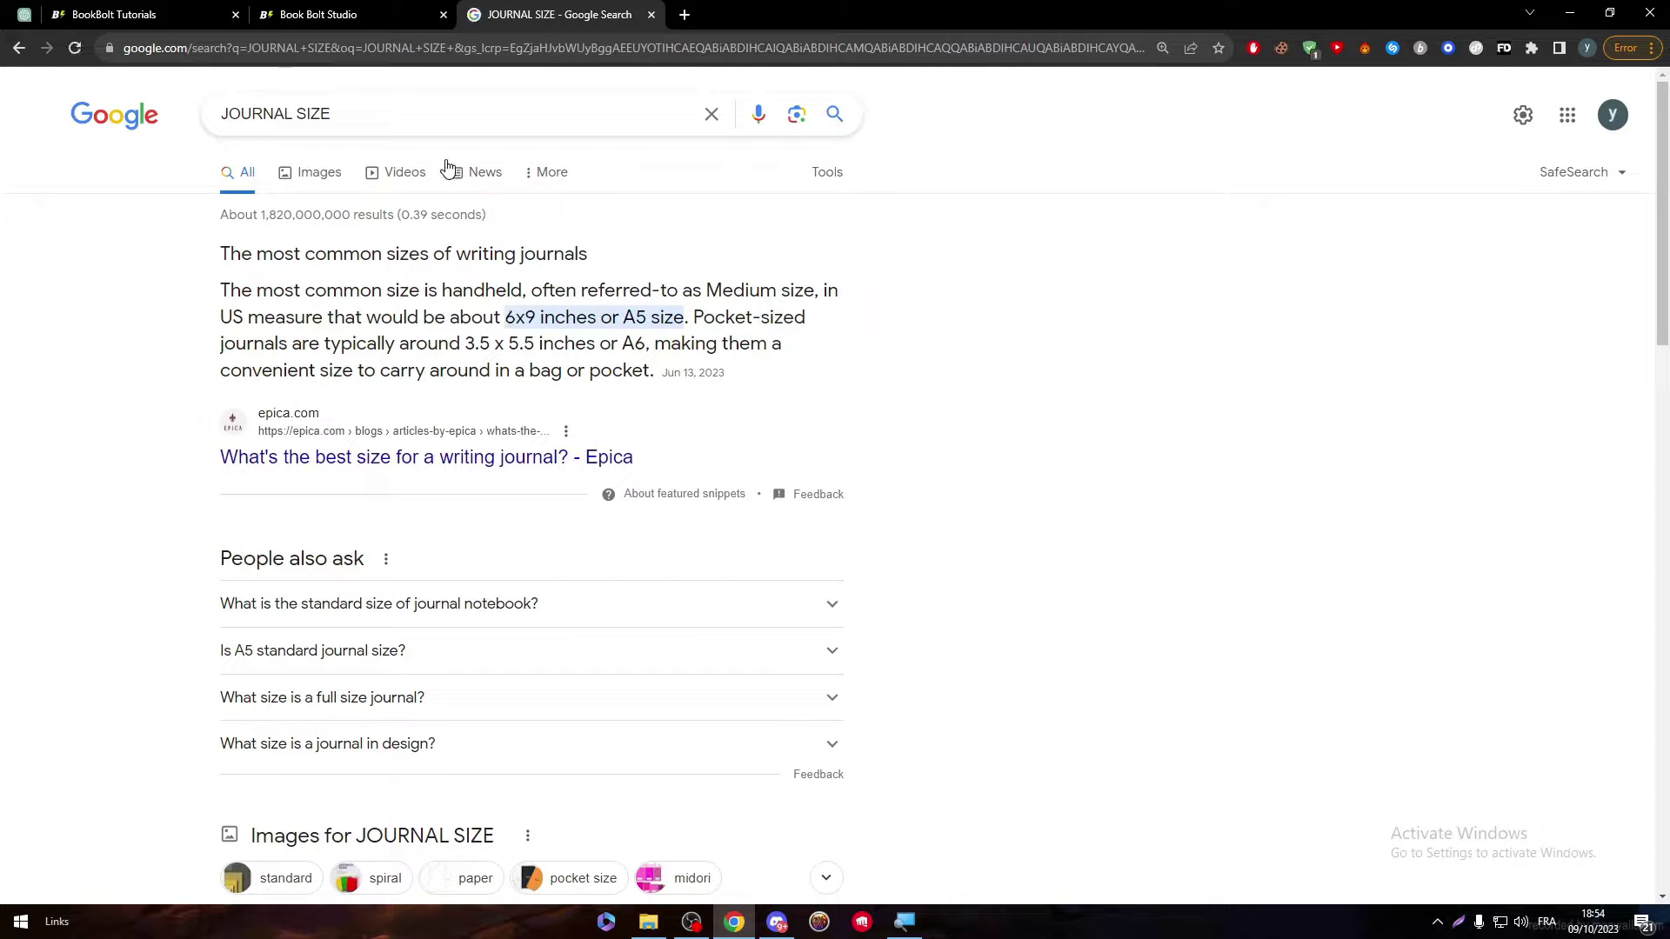
Step: Return to the new project form and keep the 6 x 9 in trim size with black & white interior on white paper
click(386, 12)
click(697, 509)
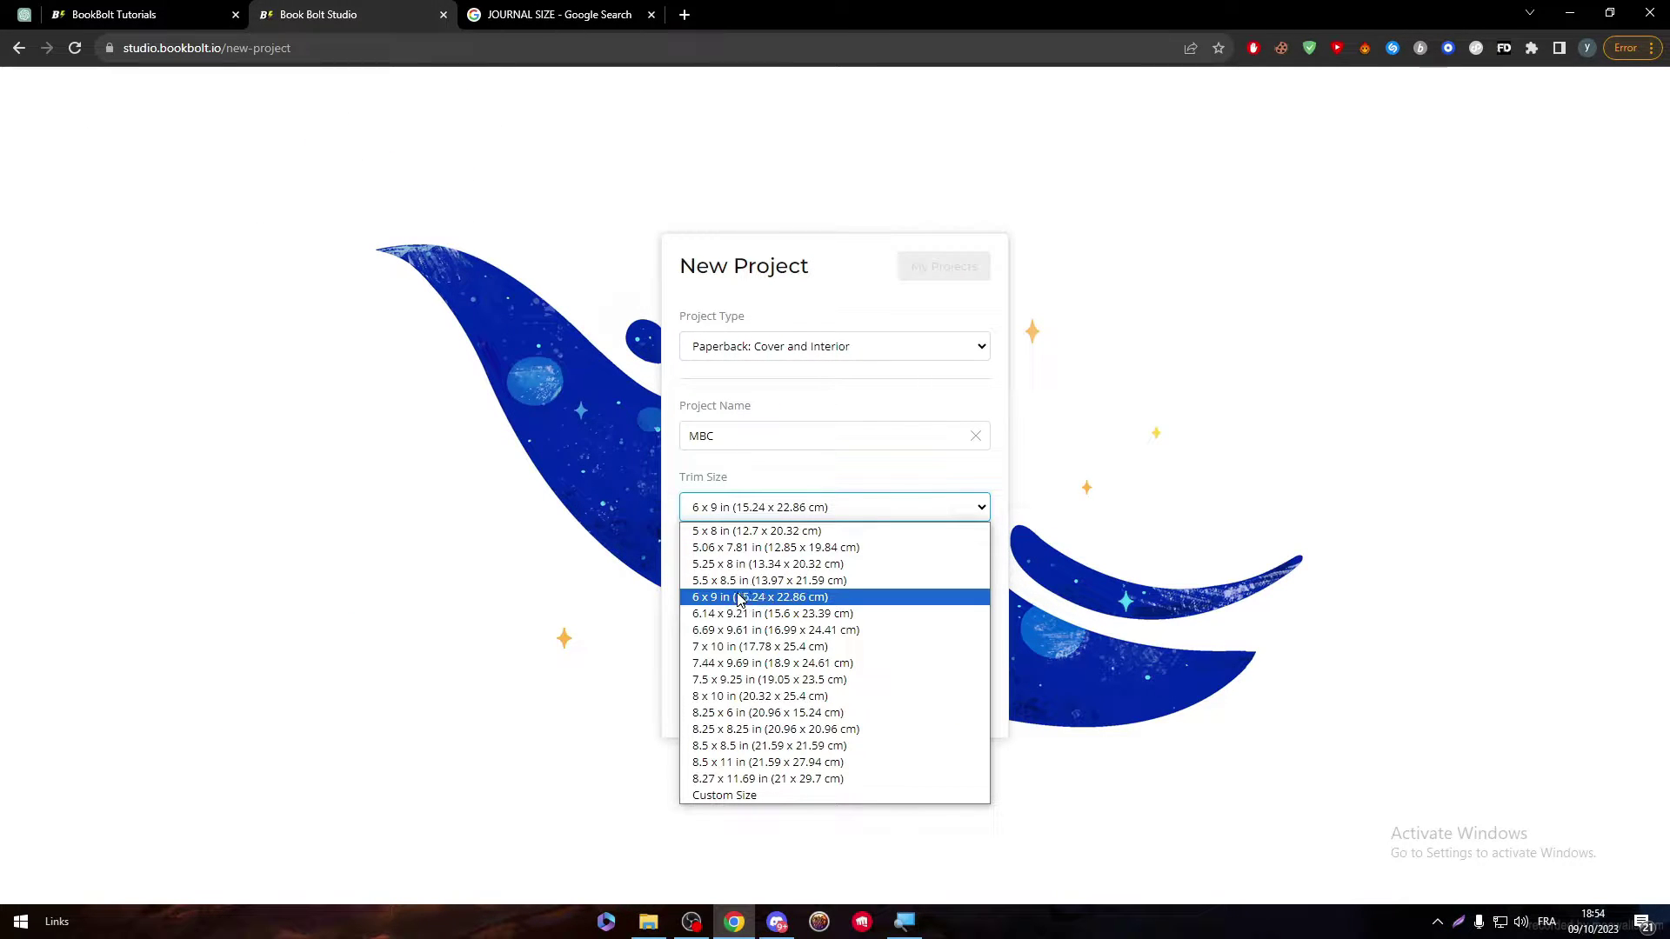
click(788, 496)
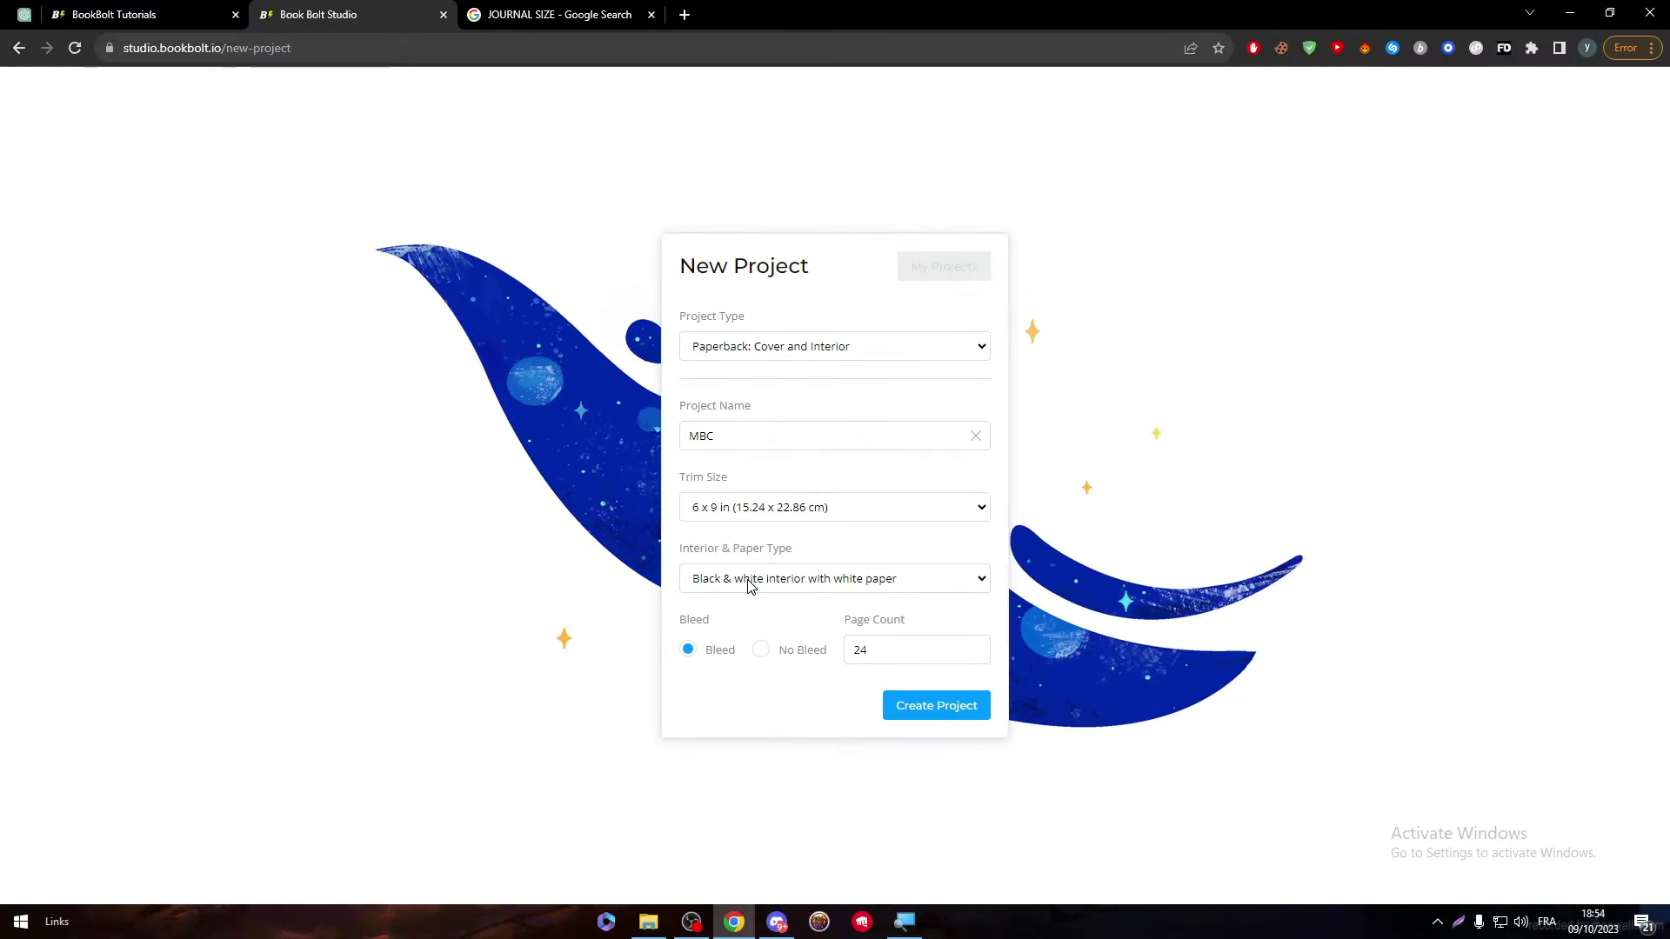
click(750, 586)
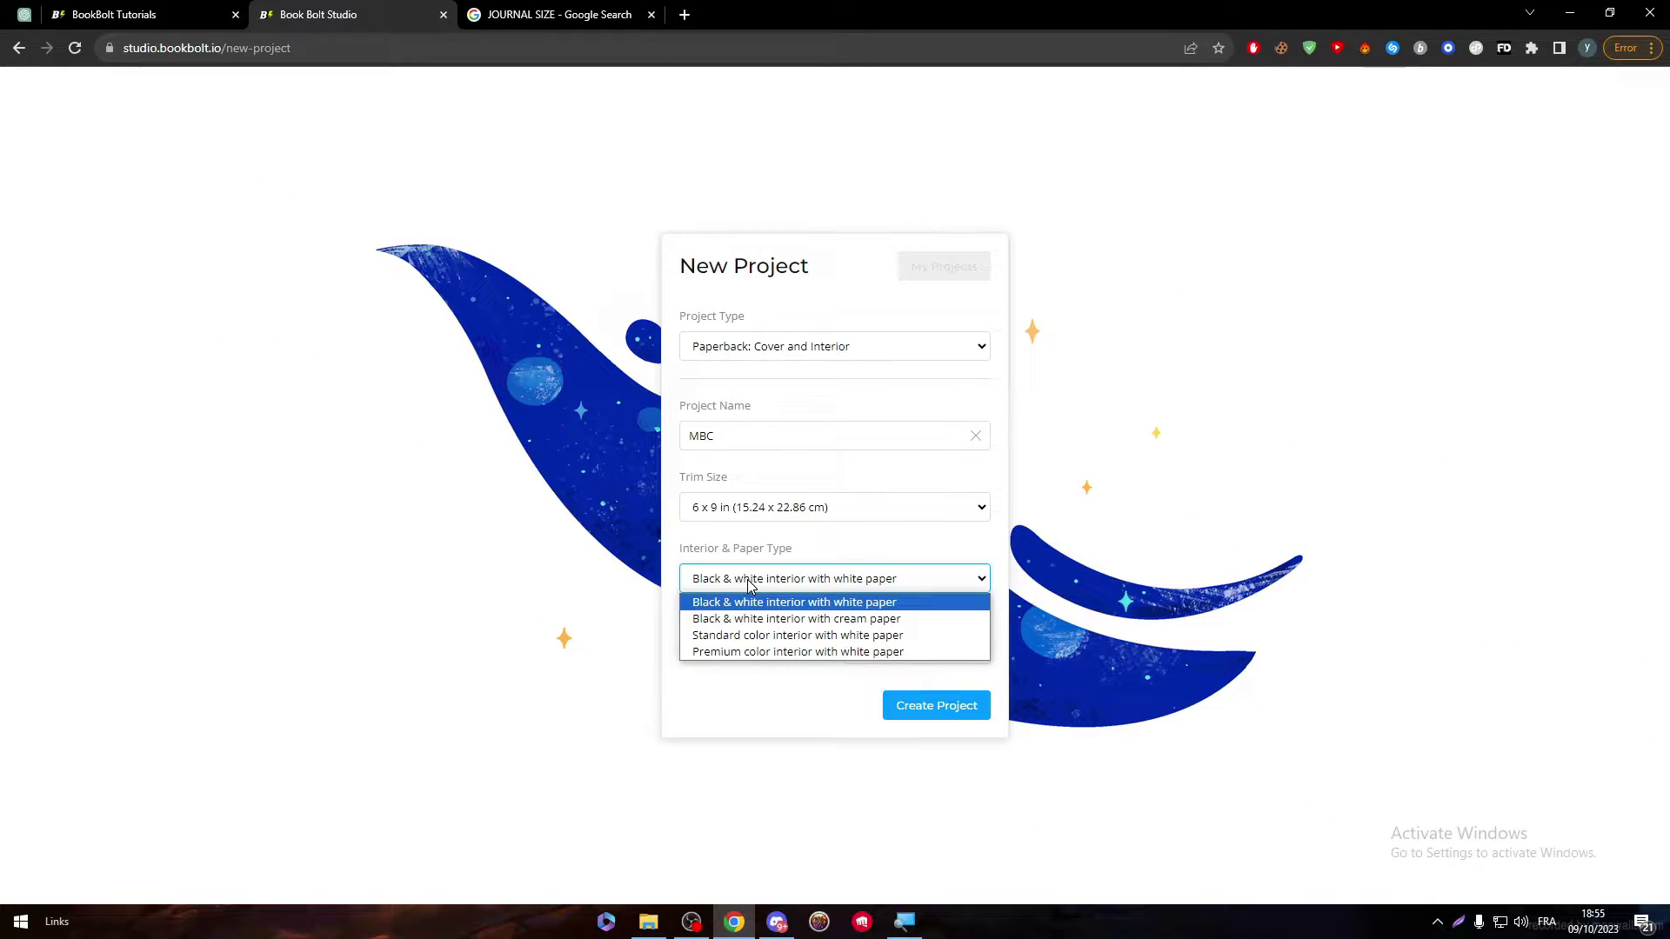
click(765, 585)
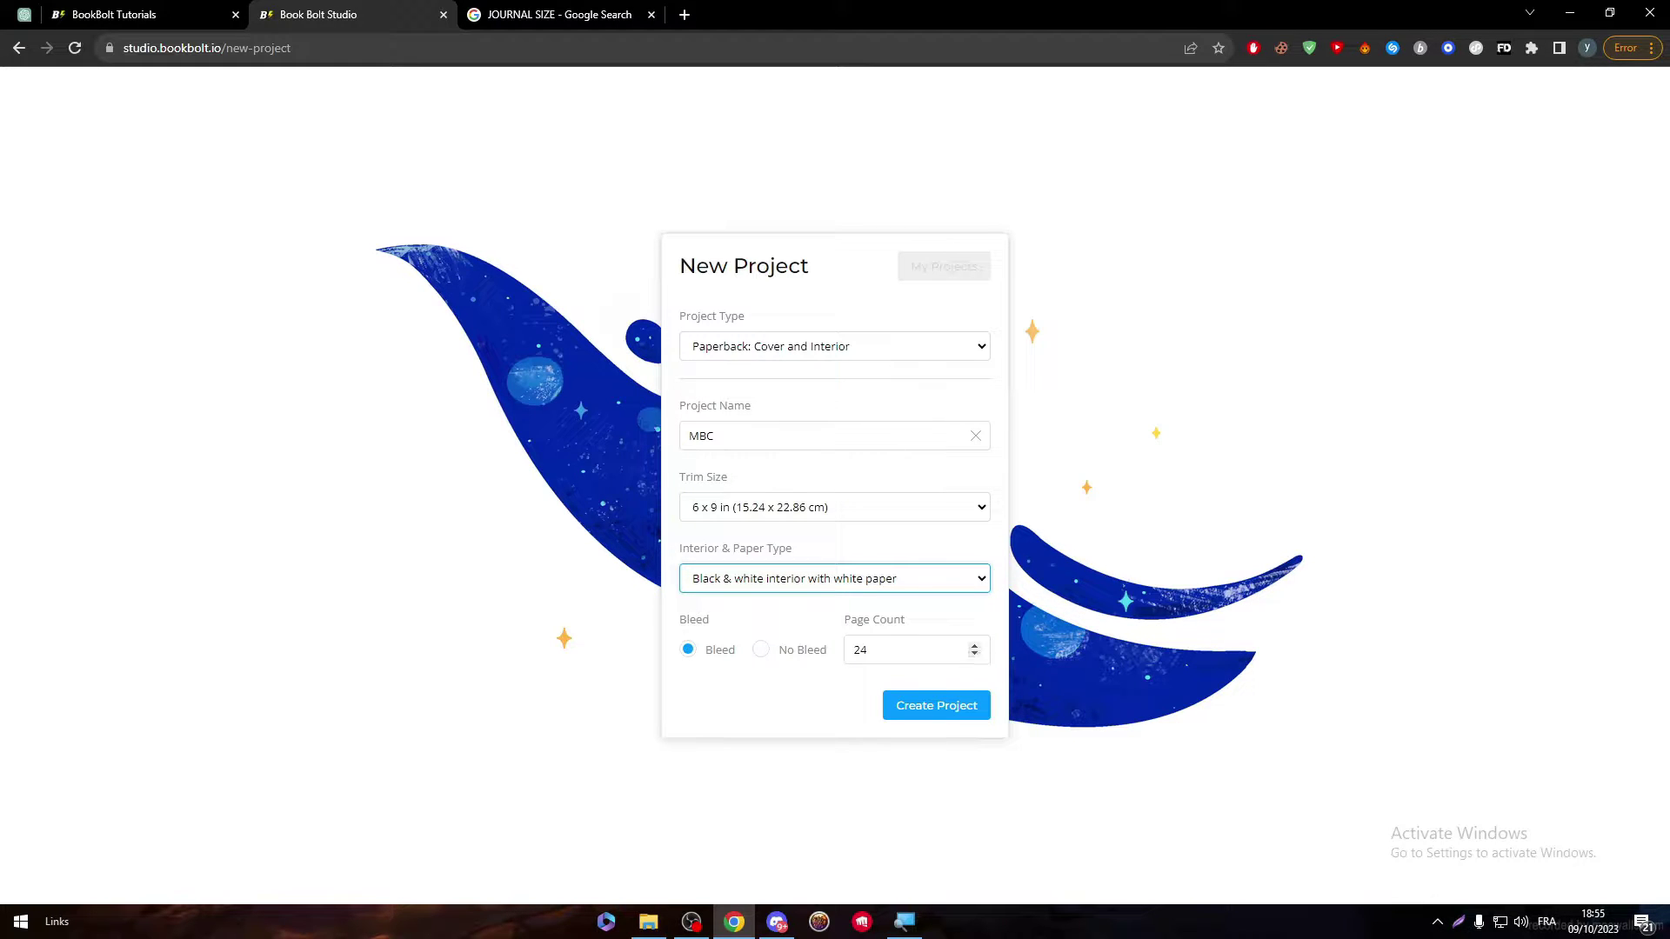
Step: Try to create the project with a page count of 10
key(Tab)
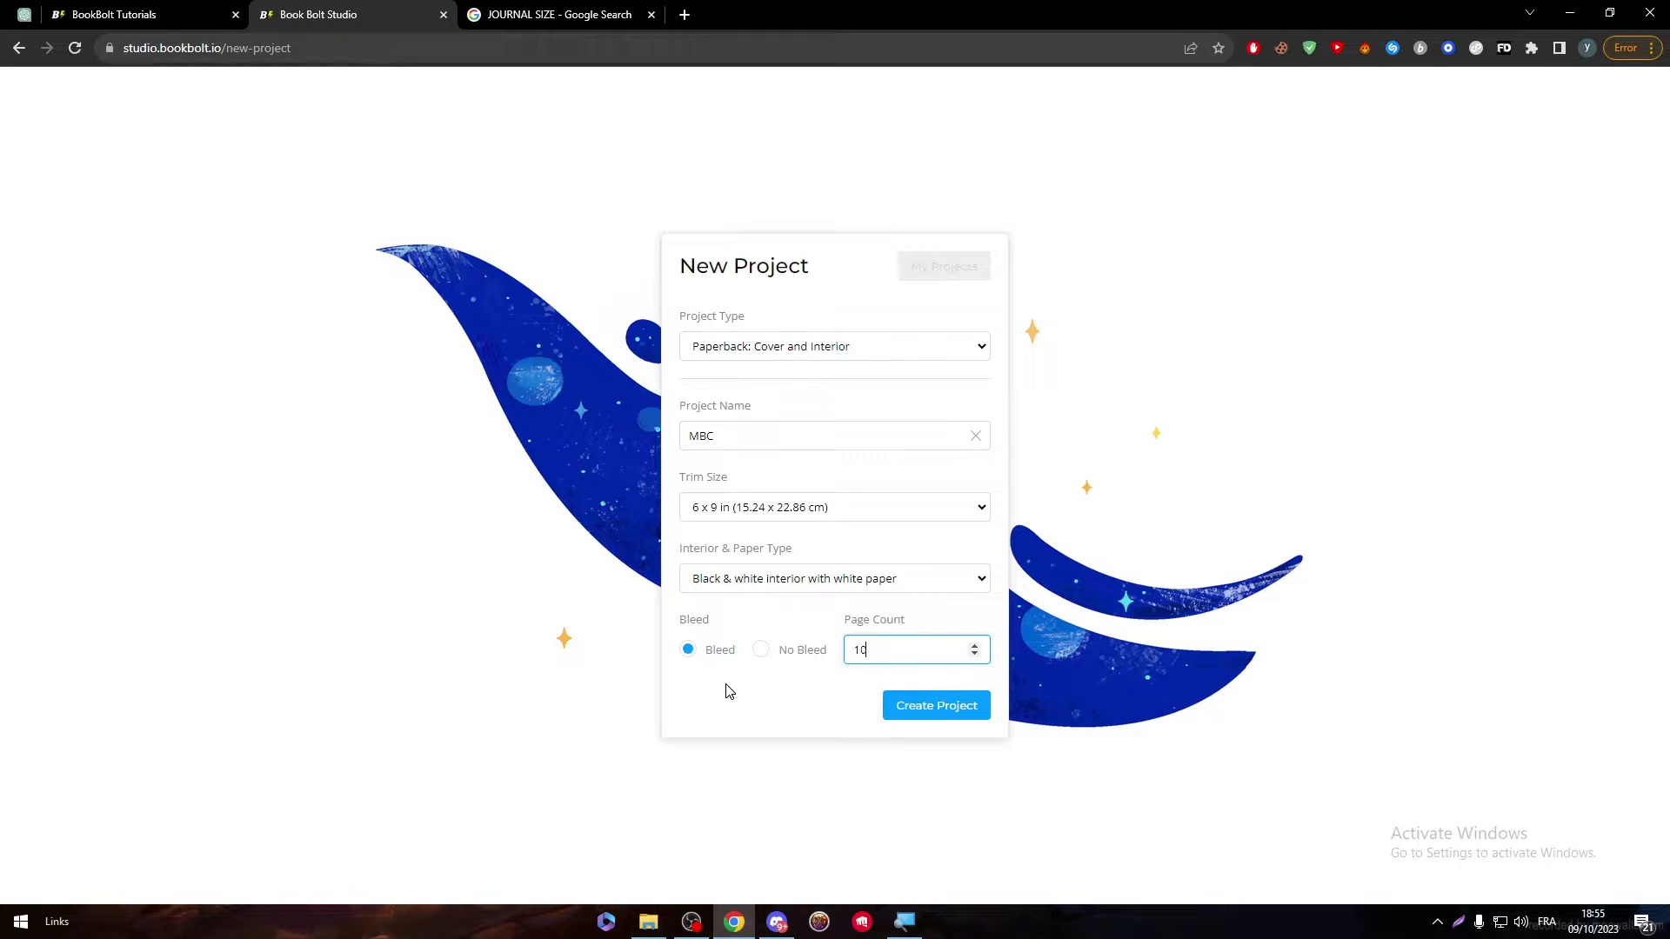
click(923, 703)
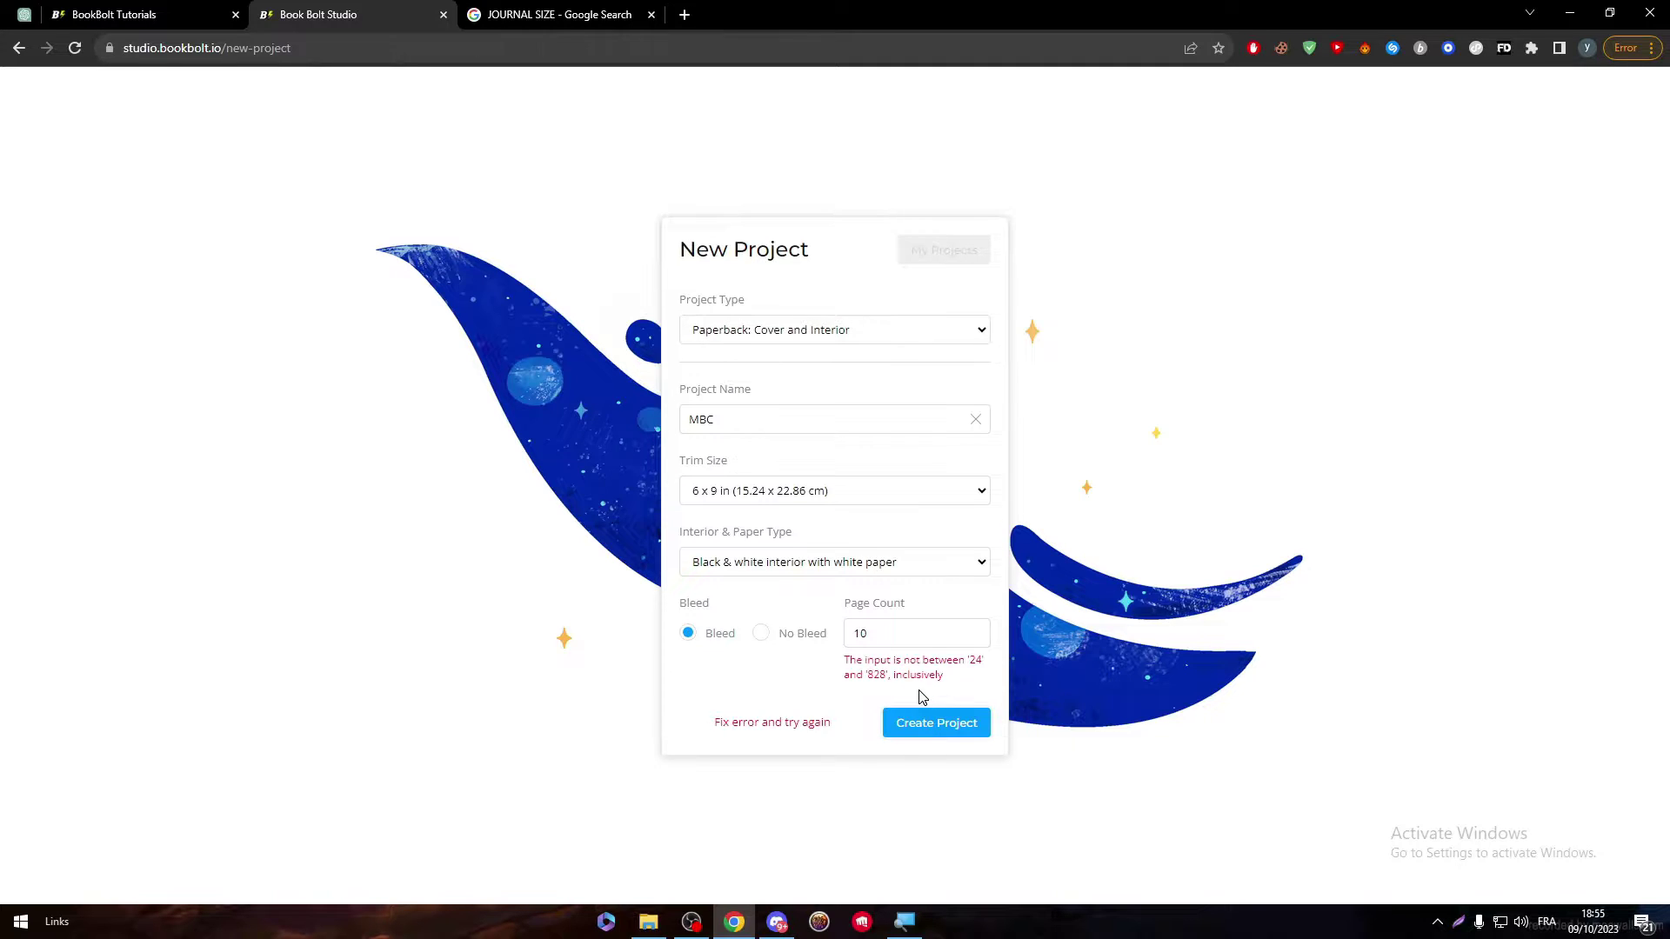
double_click(859, 633)
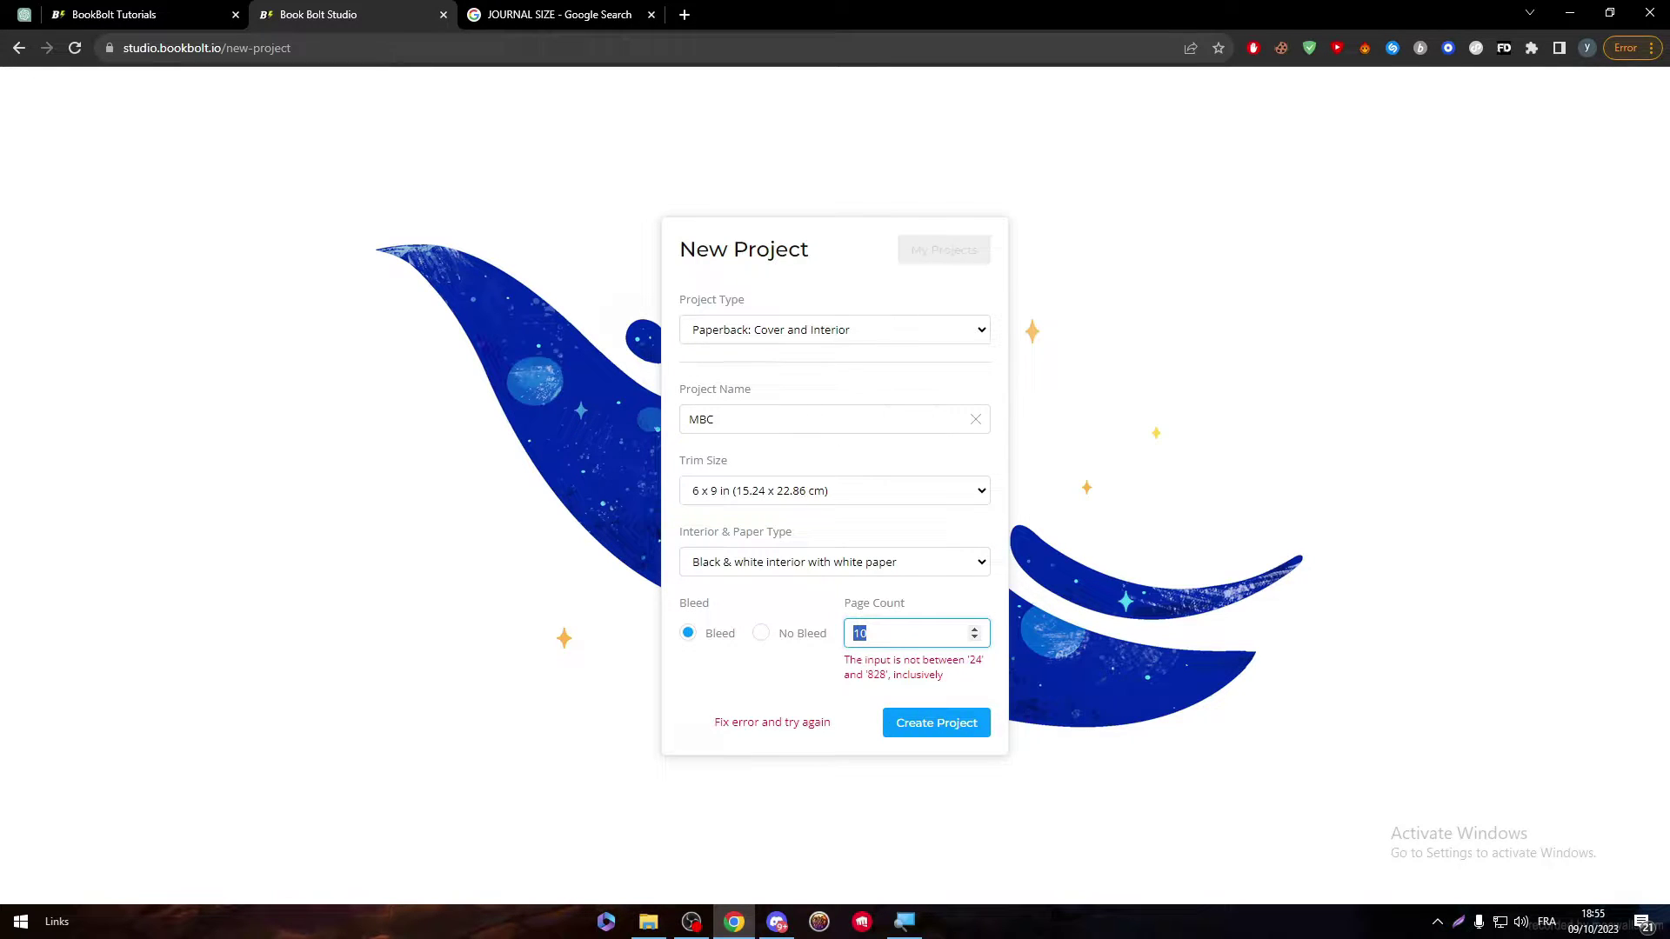
drag(887, 660, 901, 660)
triple_click(913, 667)
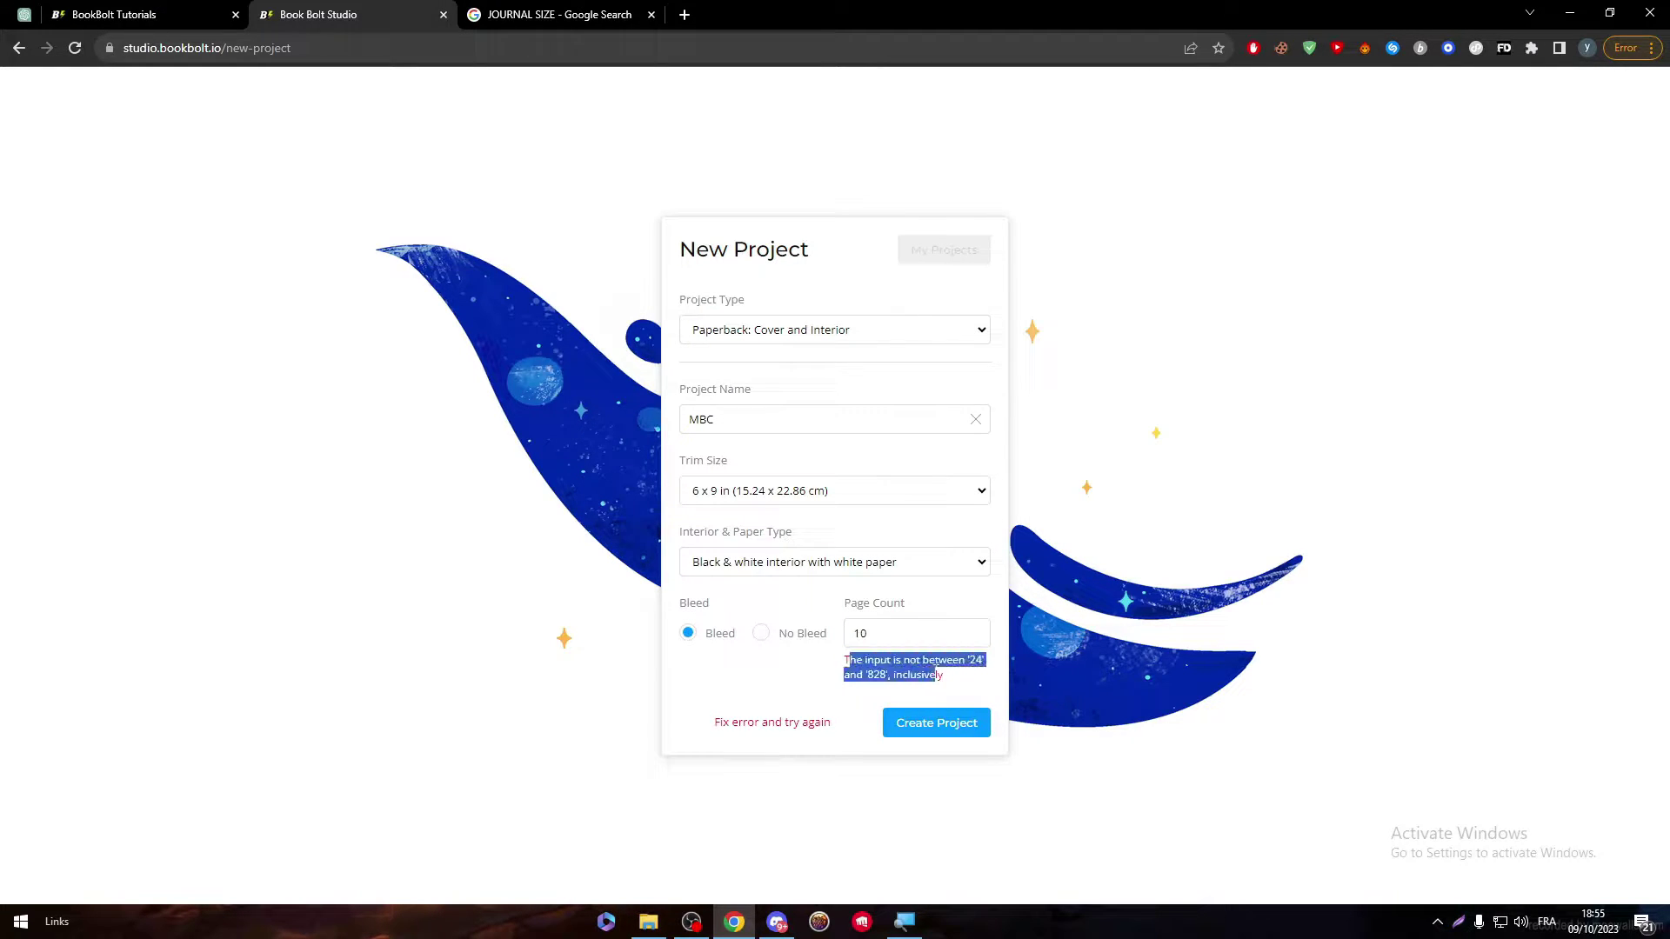
Step: Set the page count to 24 and create the project
double_click(859, 633)
text(24)
click(813, 705)
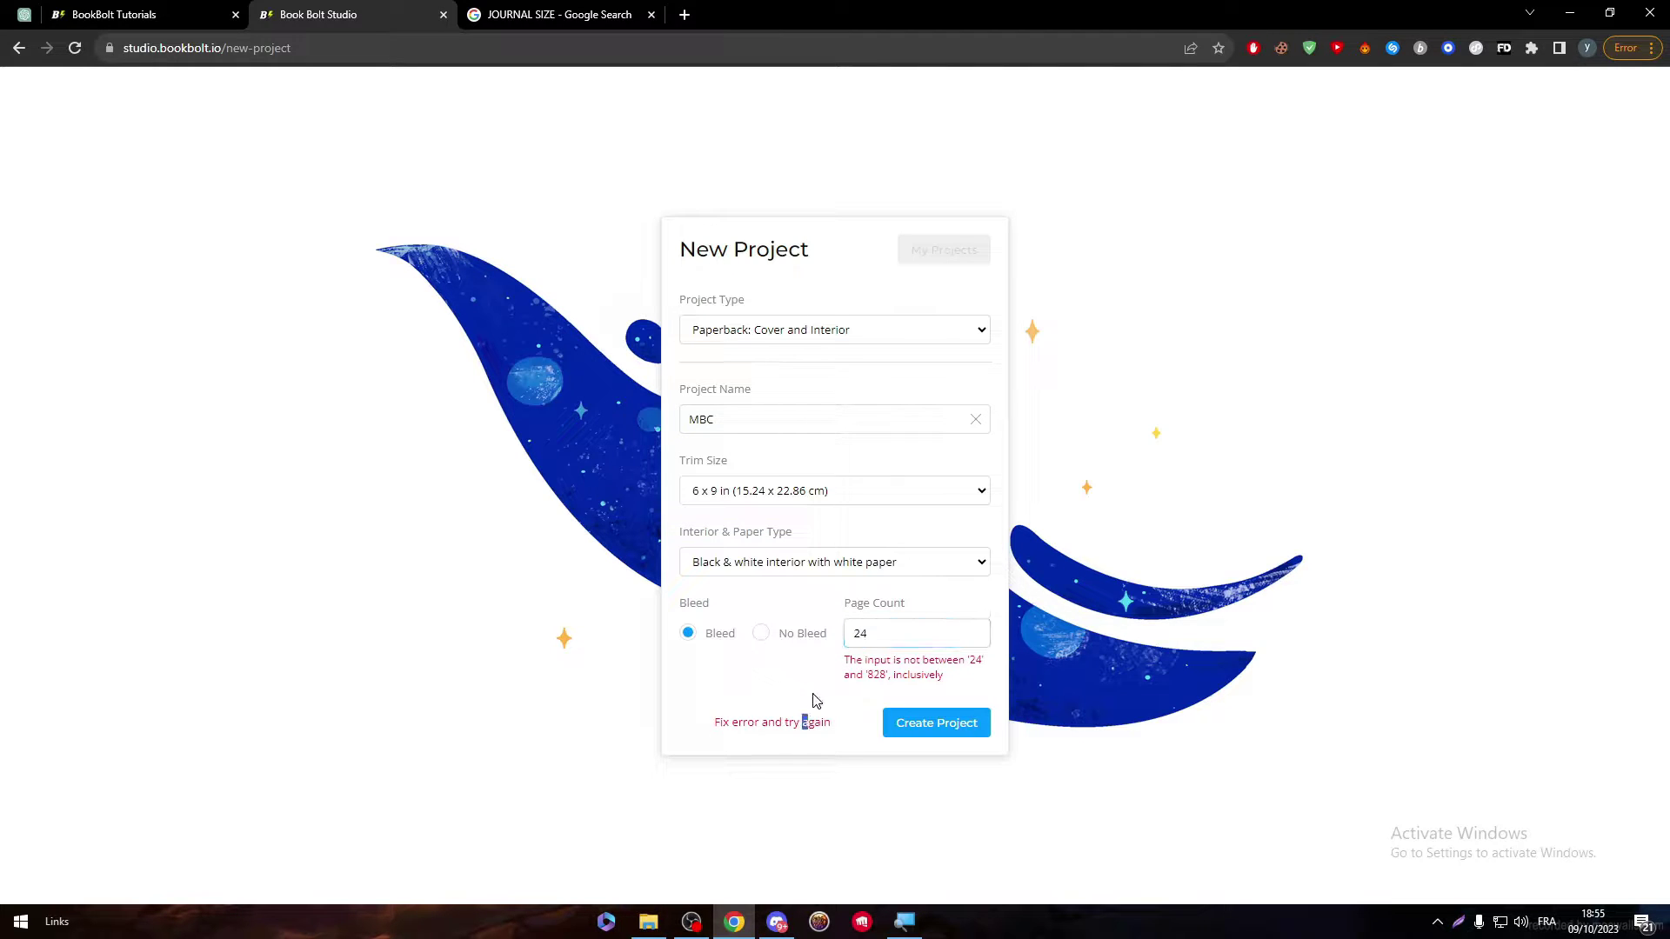
click(904, 725)
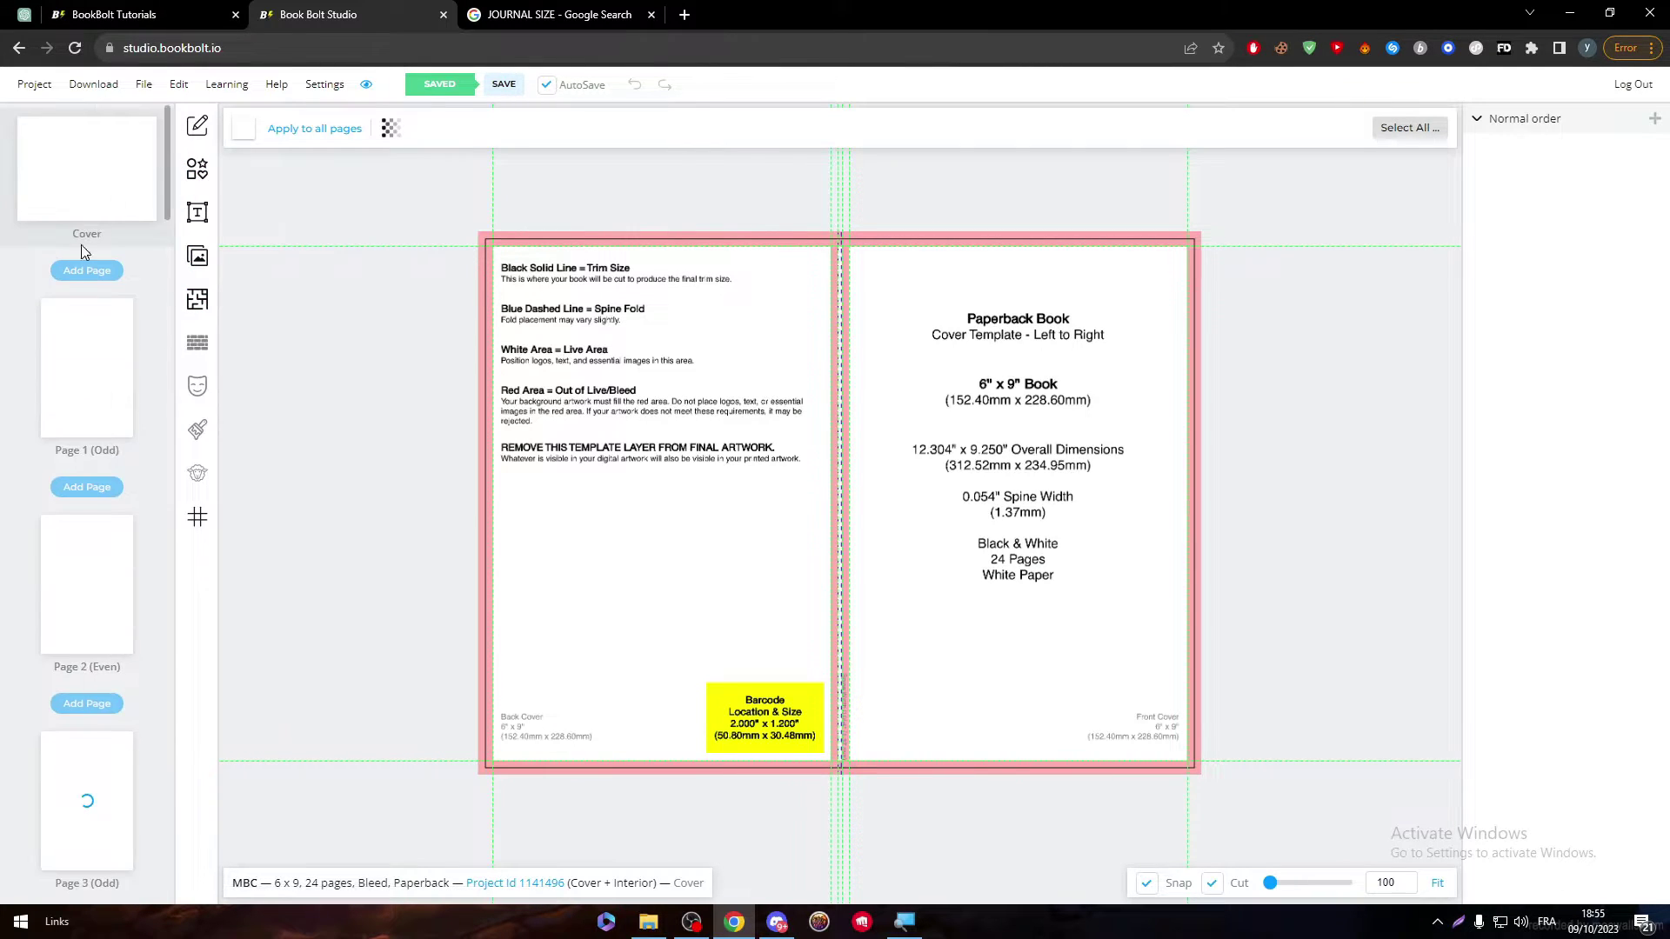
drag(992, 285, 1101, 802)
drag(681, 269, 1270, 761)
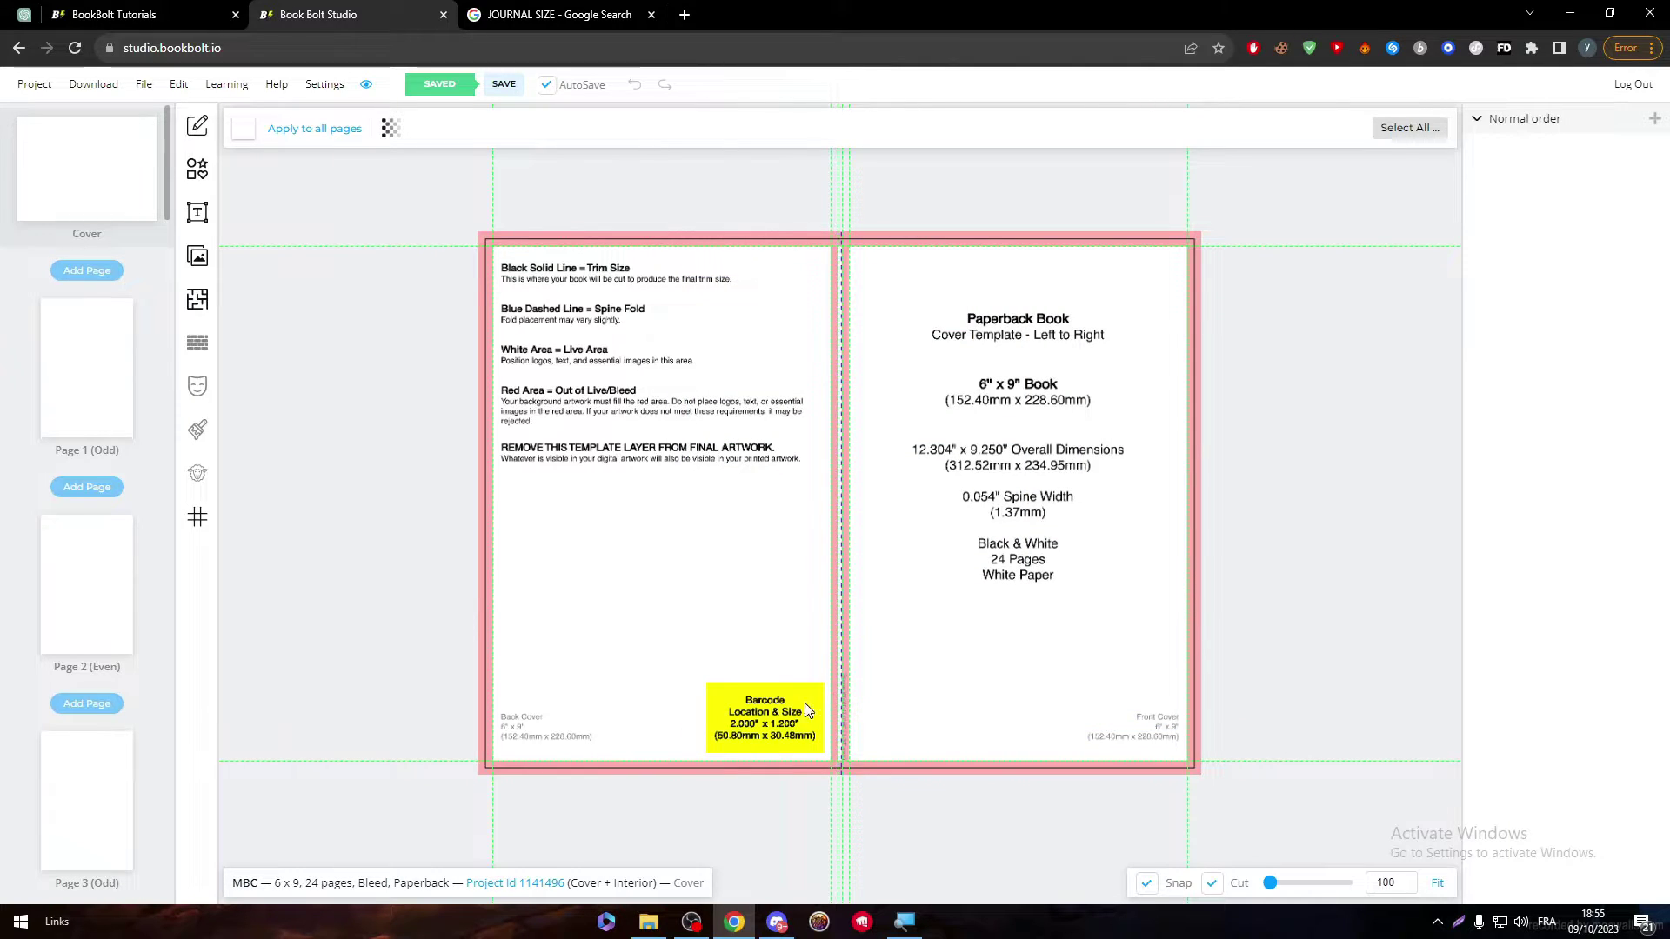
right_click(631, 735)
drag(826, 695, 433, 742)
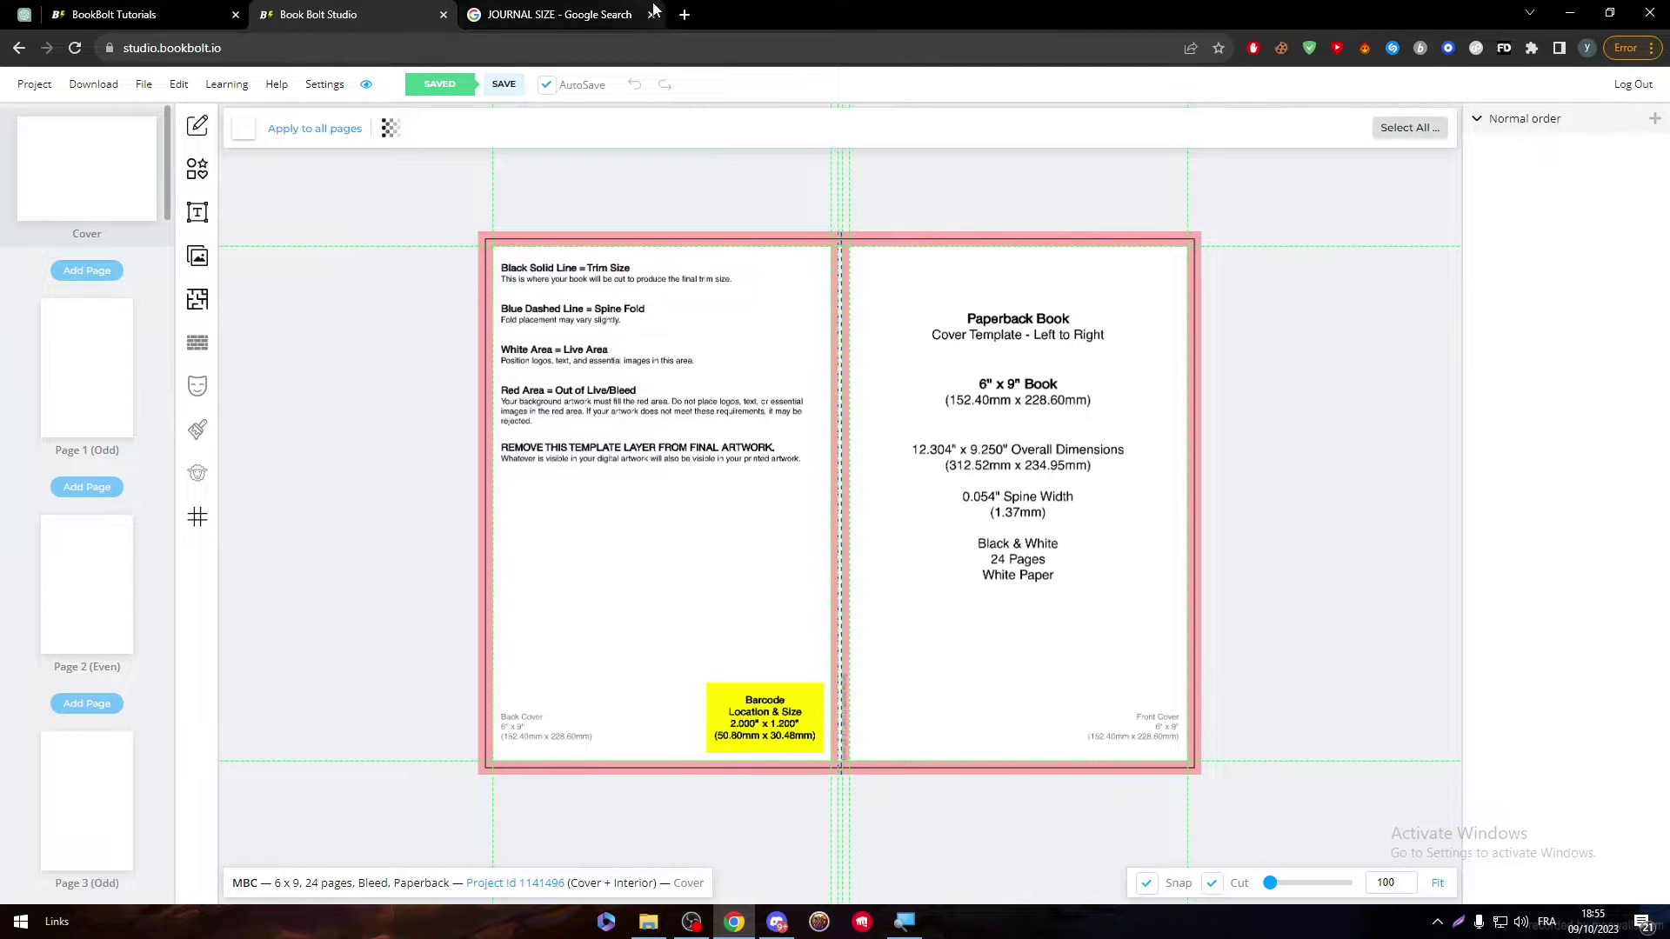
Step: Search the web for "JOURNAL" in a new browser tab and show the image results
click(685, 14)
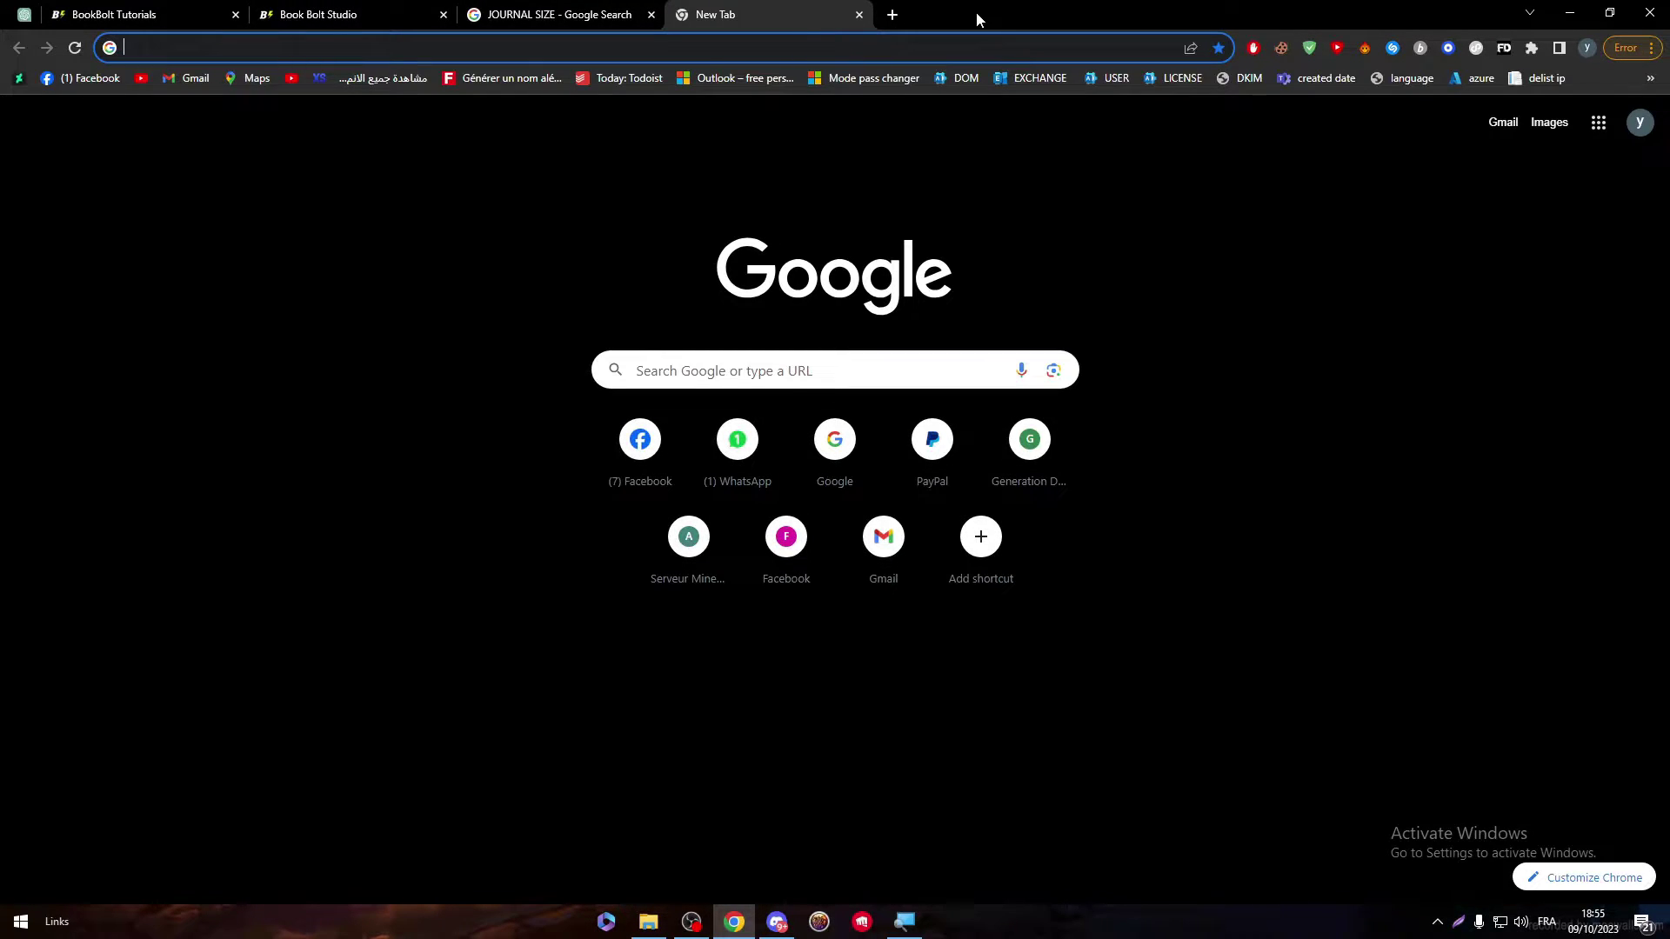
text(JOURNAL)
key(Delete)
key(Return)
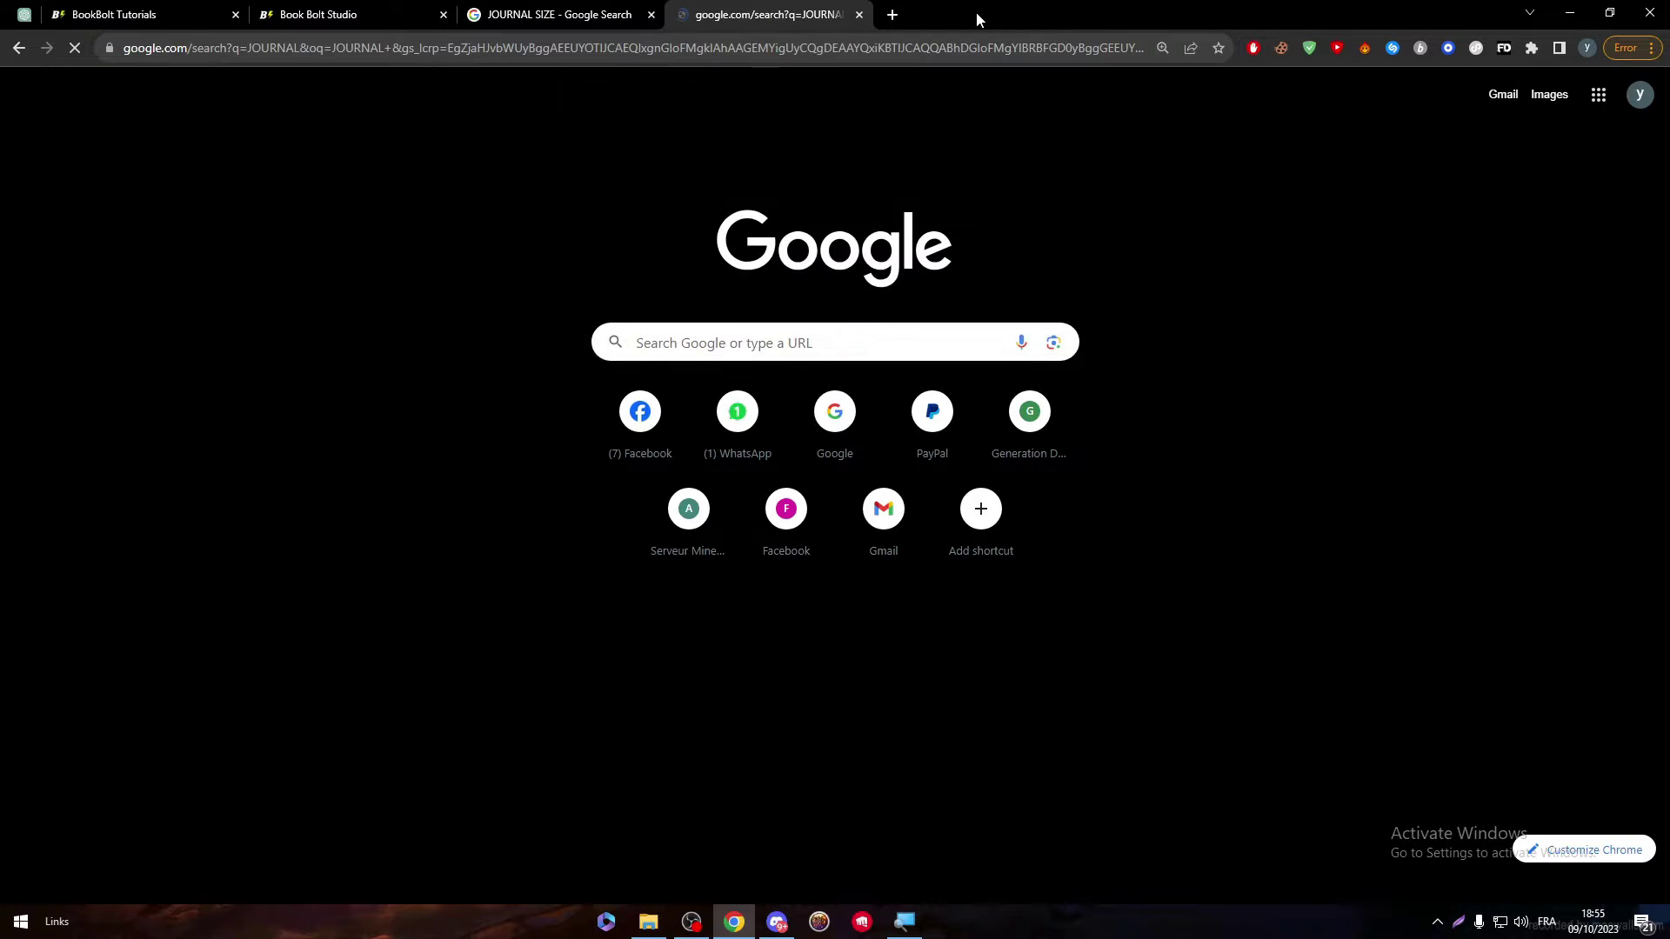
click(334, 193)
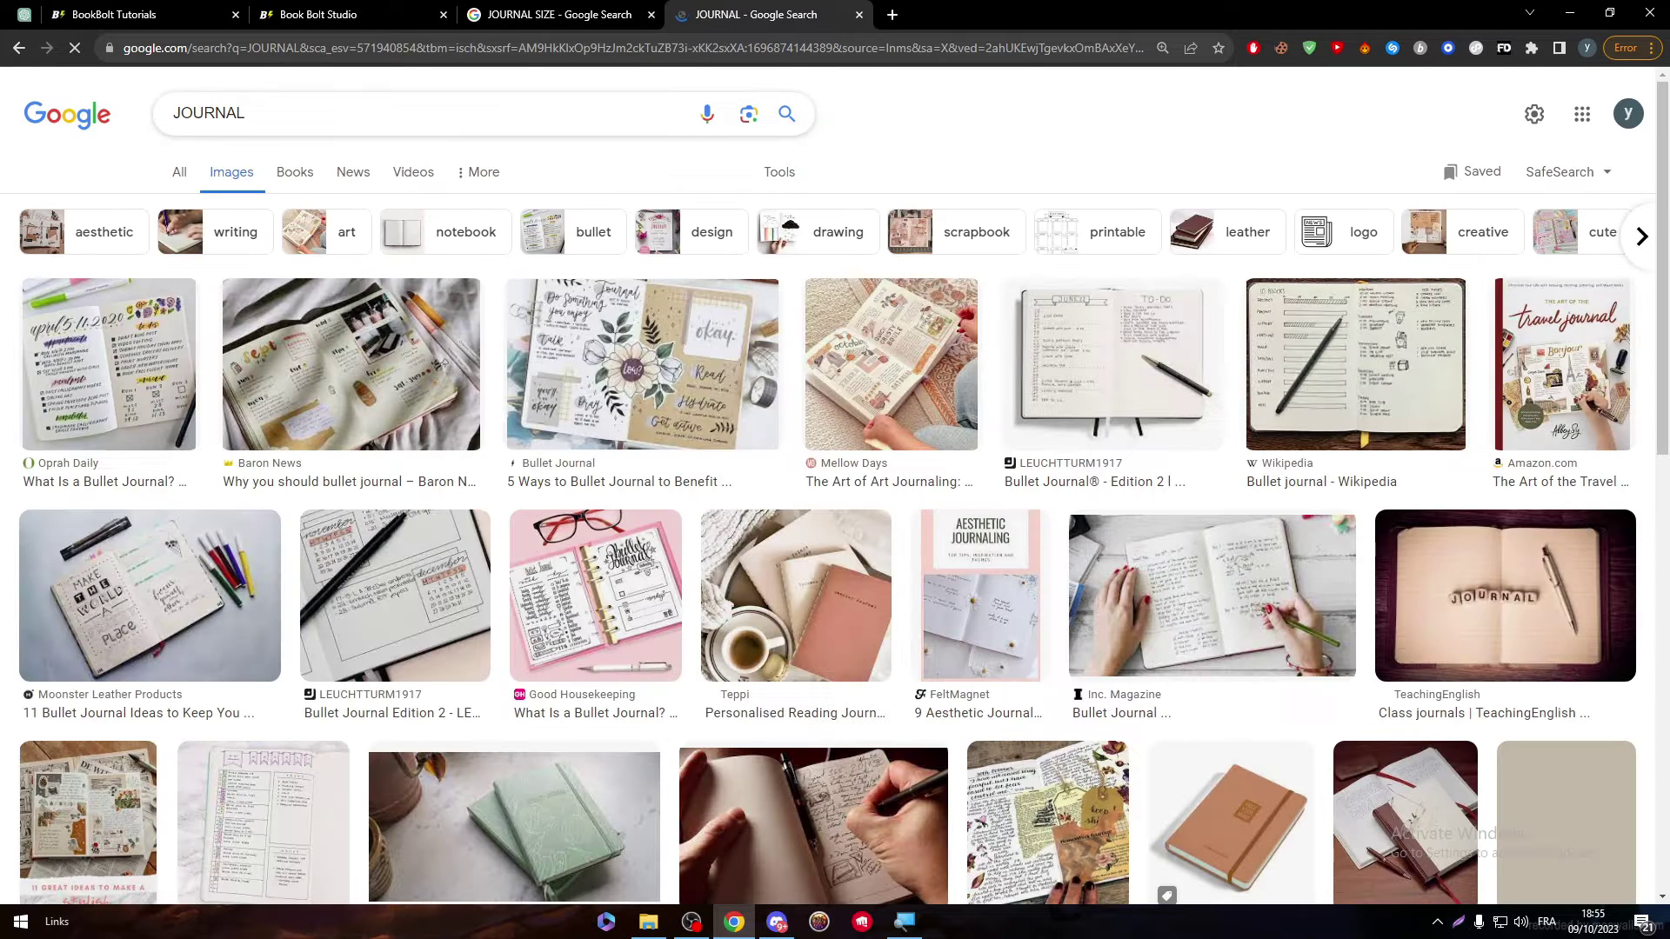
Step: Refine the image search to "JOURNAL EXAMPLE" and preview the Writing at Large sample and the Explore Your Worlds travel journal
click(439, 118)
text(EXAMPLE)
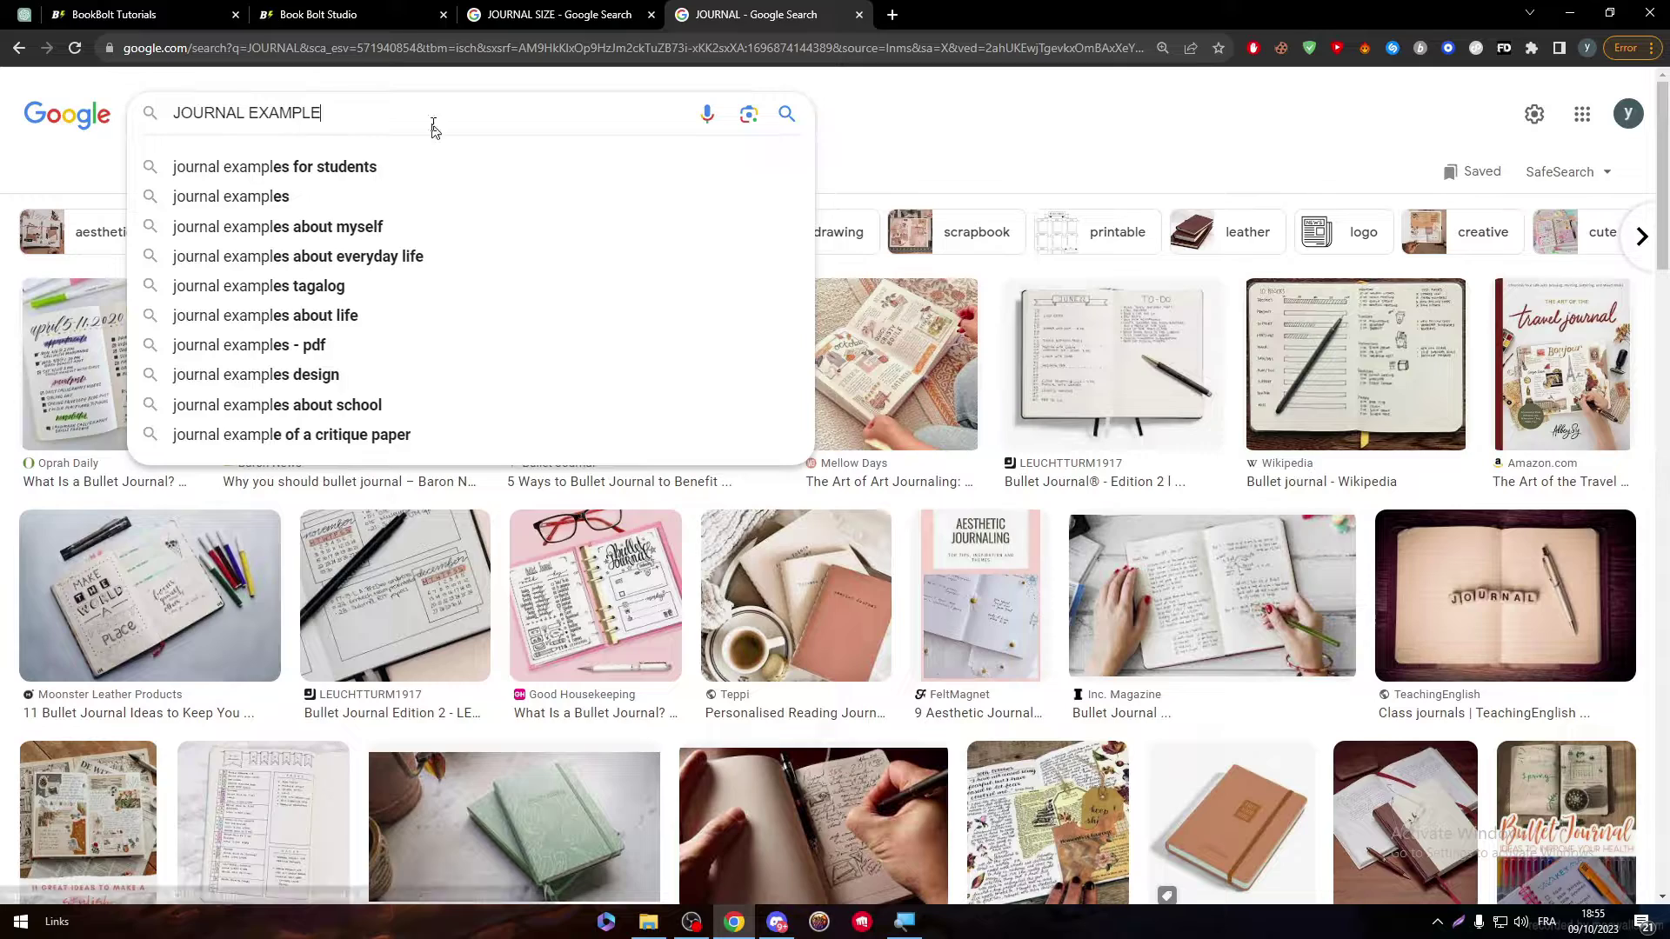
key(Return)
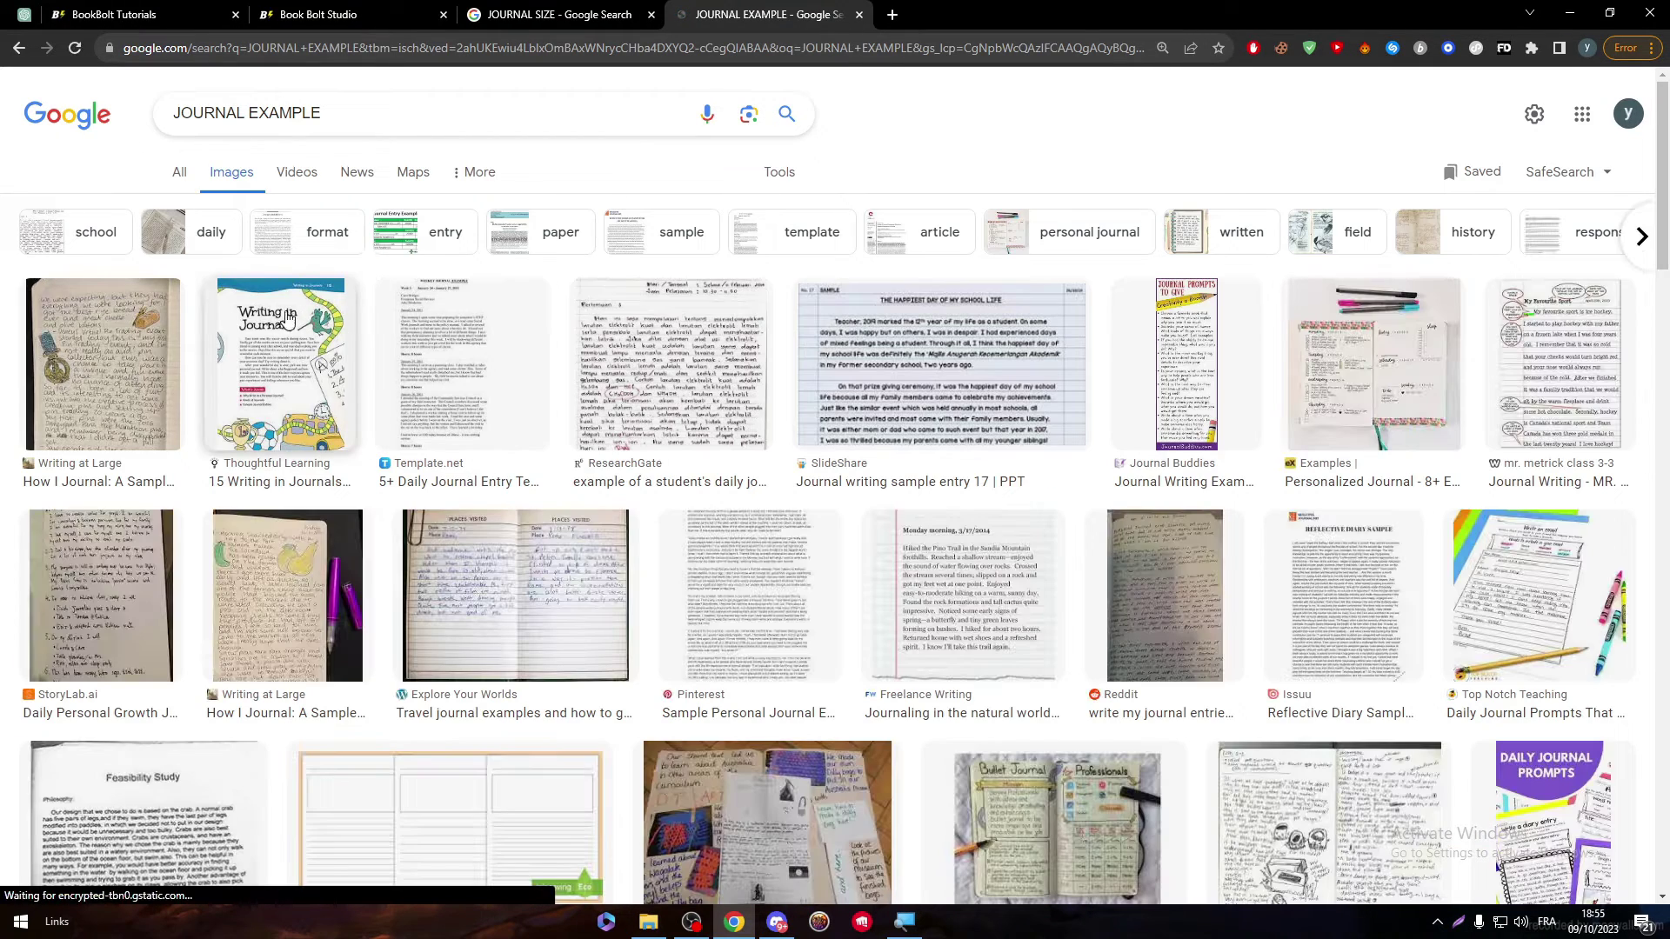
click(94, 372)
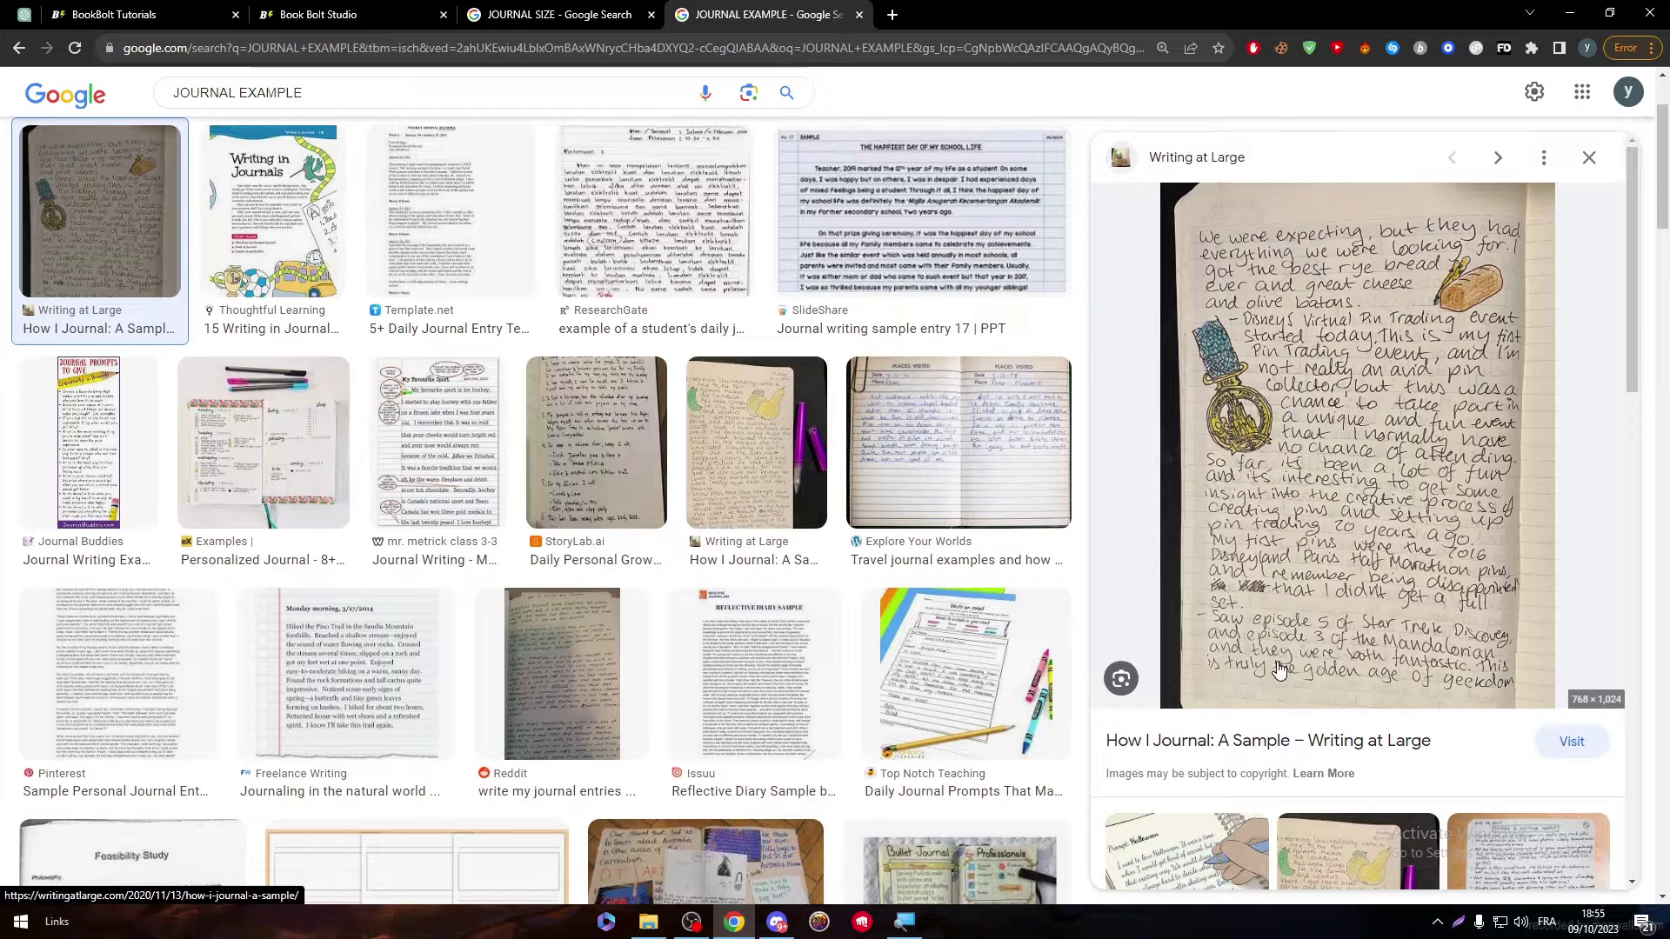
click(992, 485)
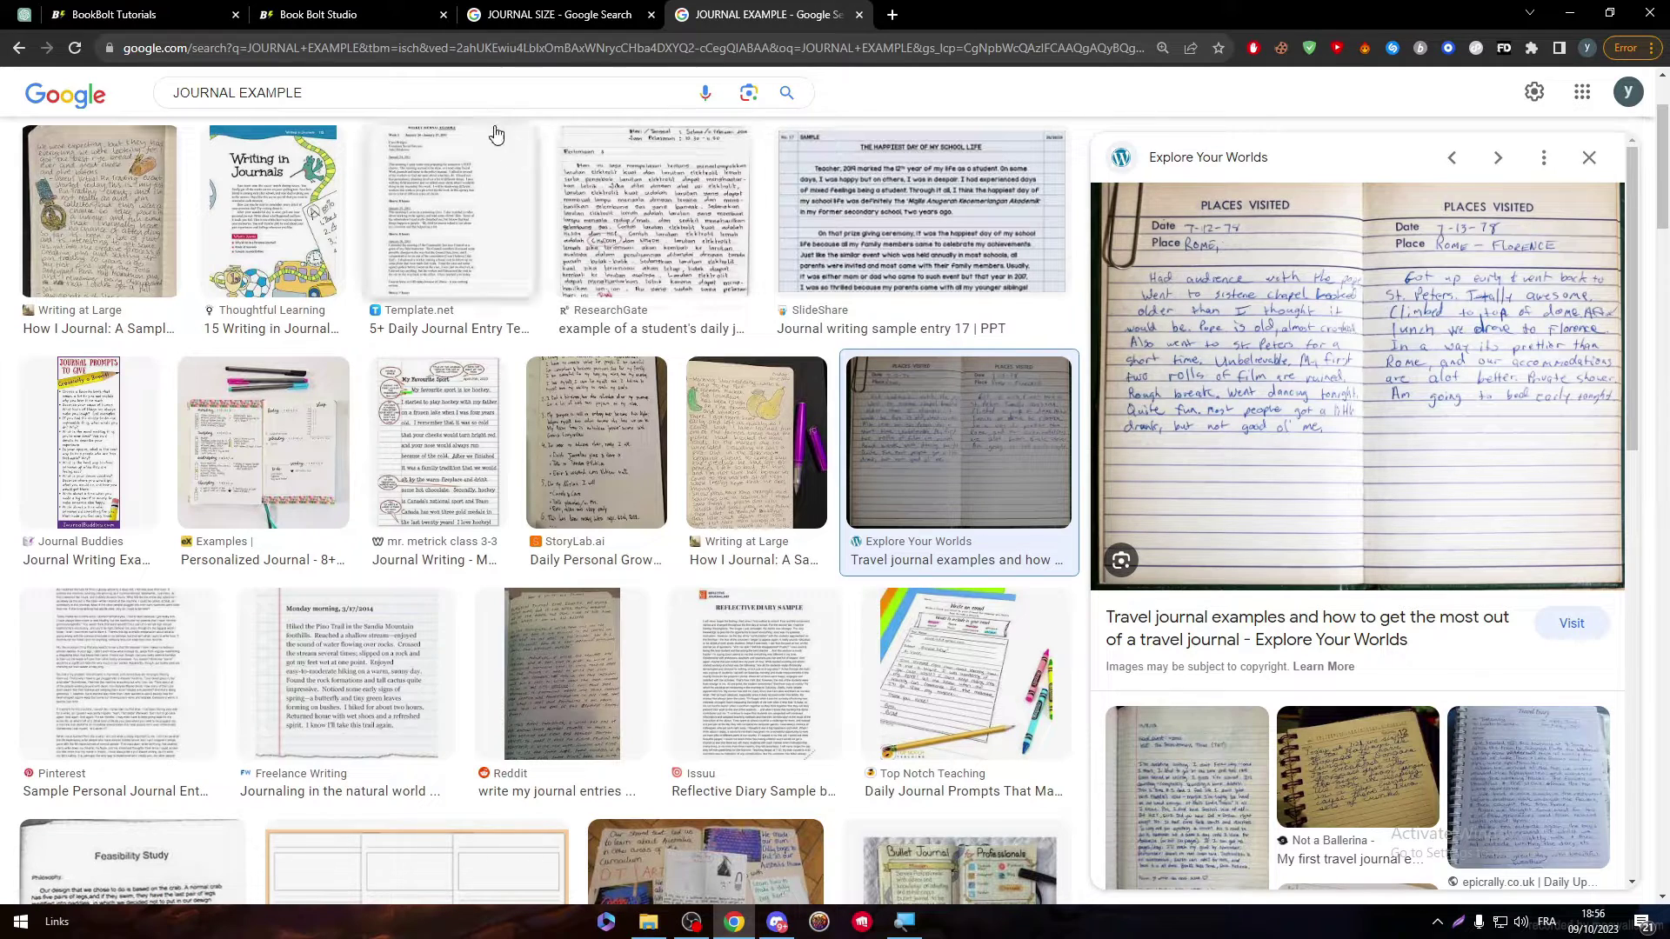
Step: Switch back to Book Bolt Studio, open interior page 1 and add a line shape to it
key(ctrl+Tab)
key(ctrl+Tab)
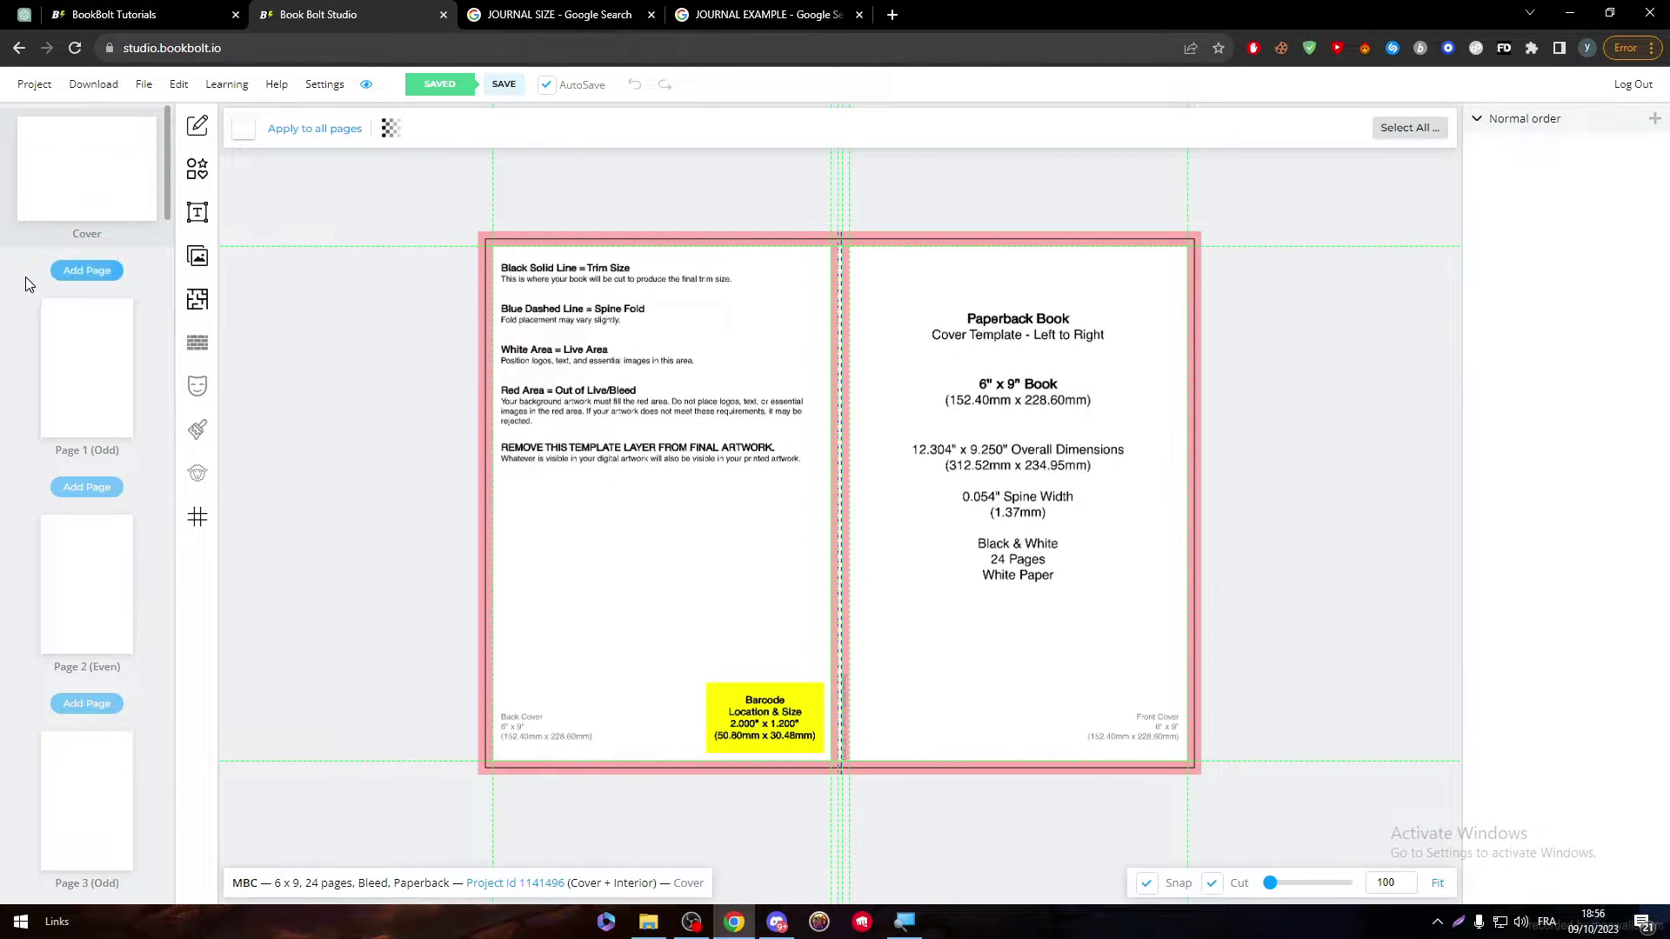
click(54, 361)
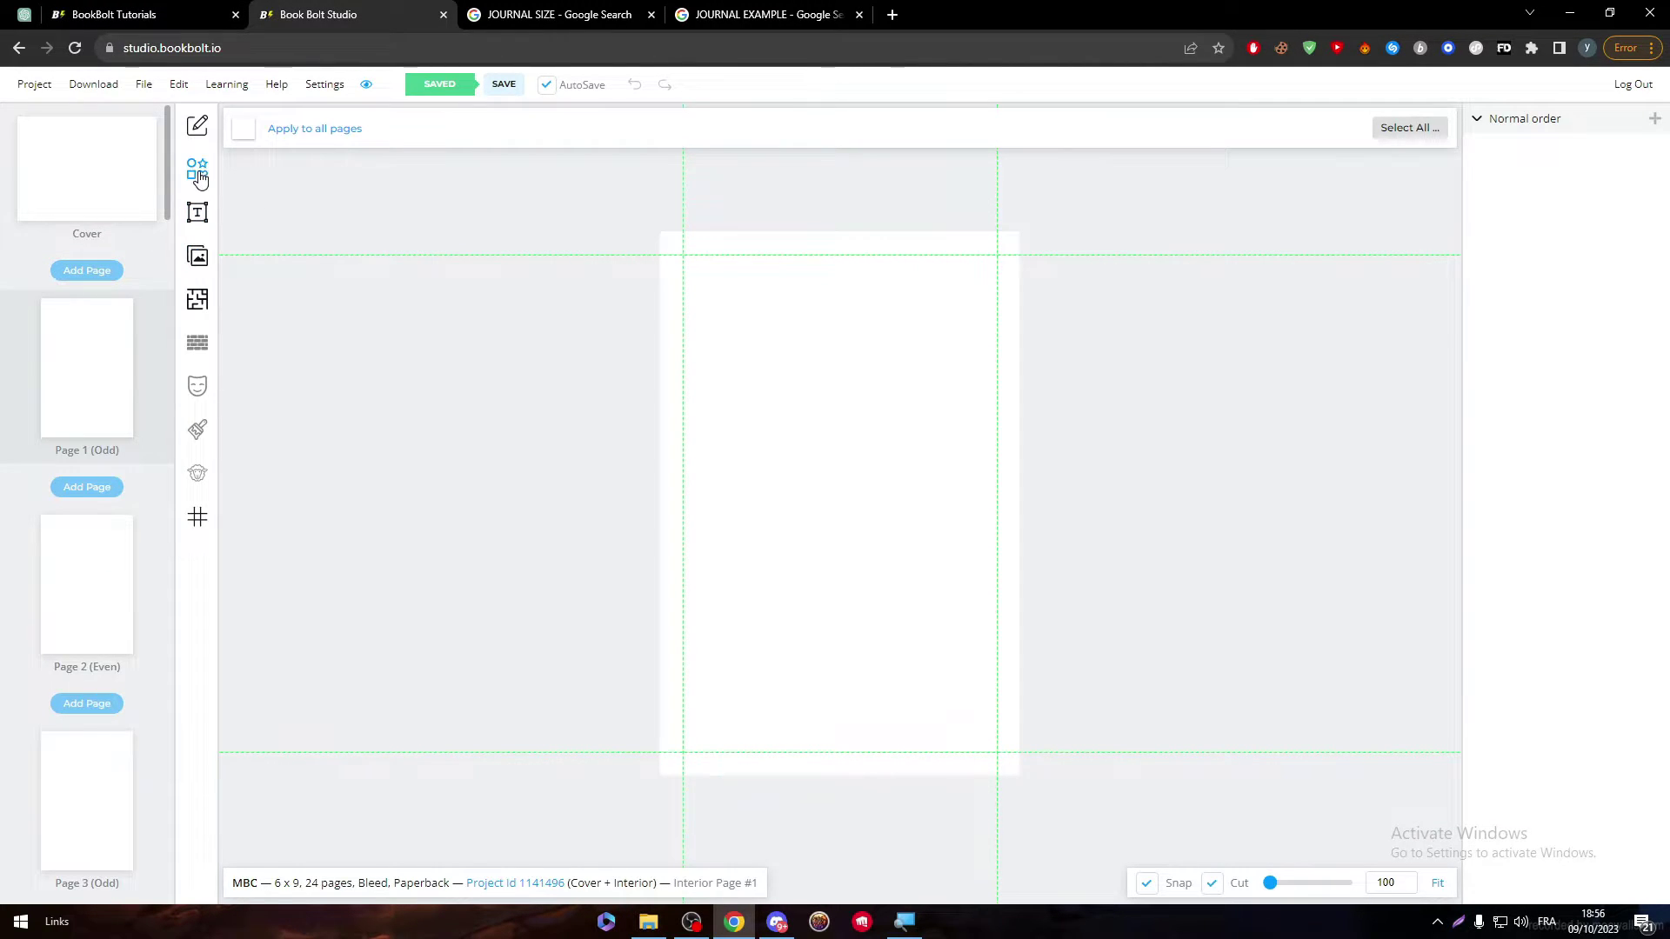
click(198, 174)
click(249, 229)
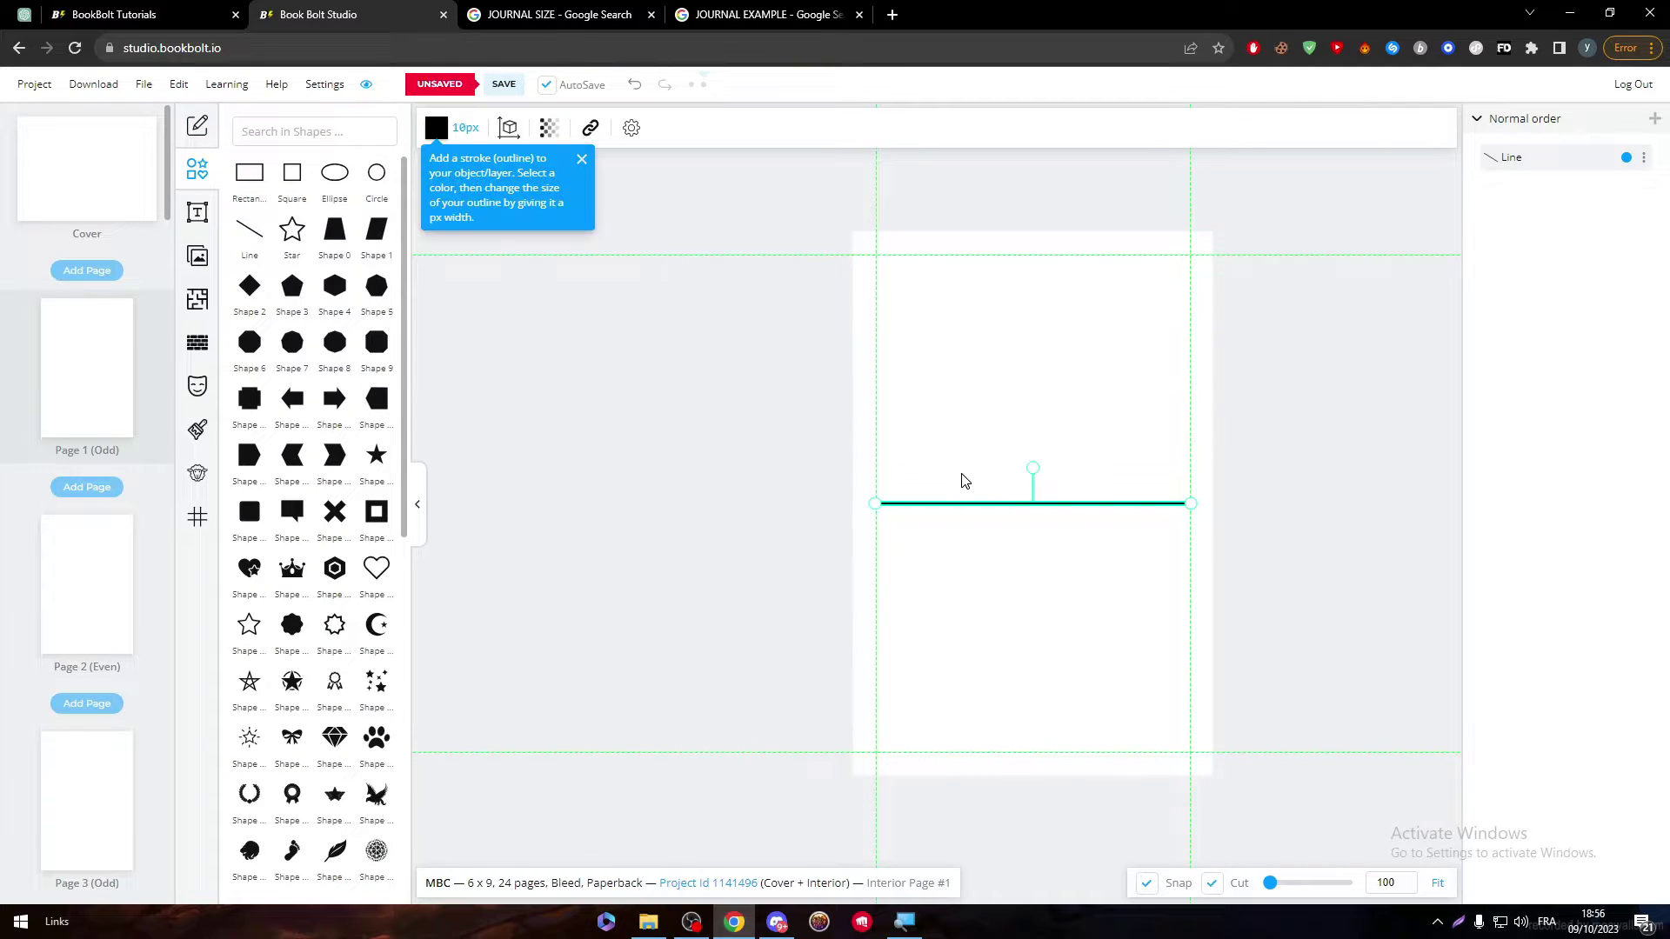
Step: Duplicate the line twice on page 1, stacking the copies closely above the original with even spacing
click(946, 508)
click(942, 507)
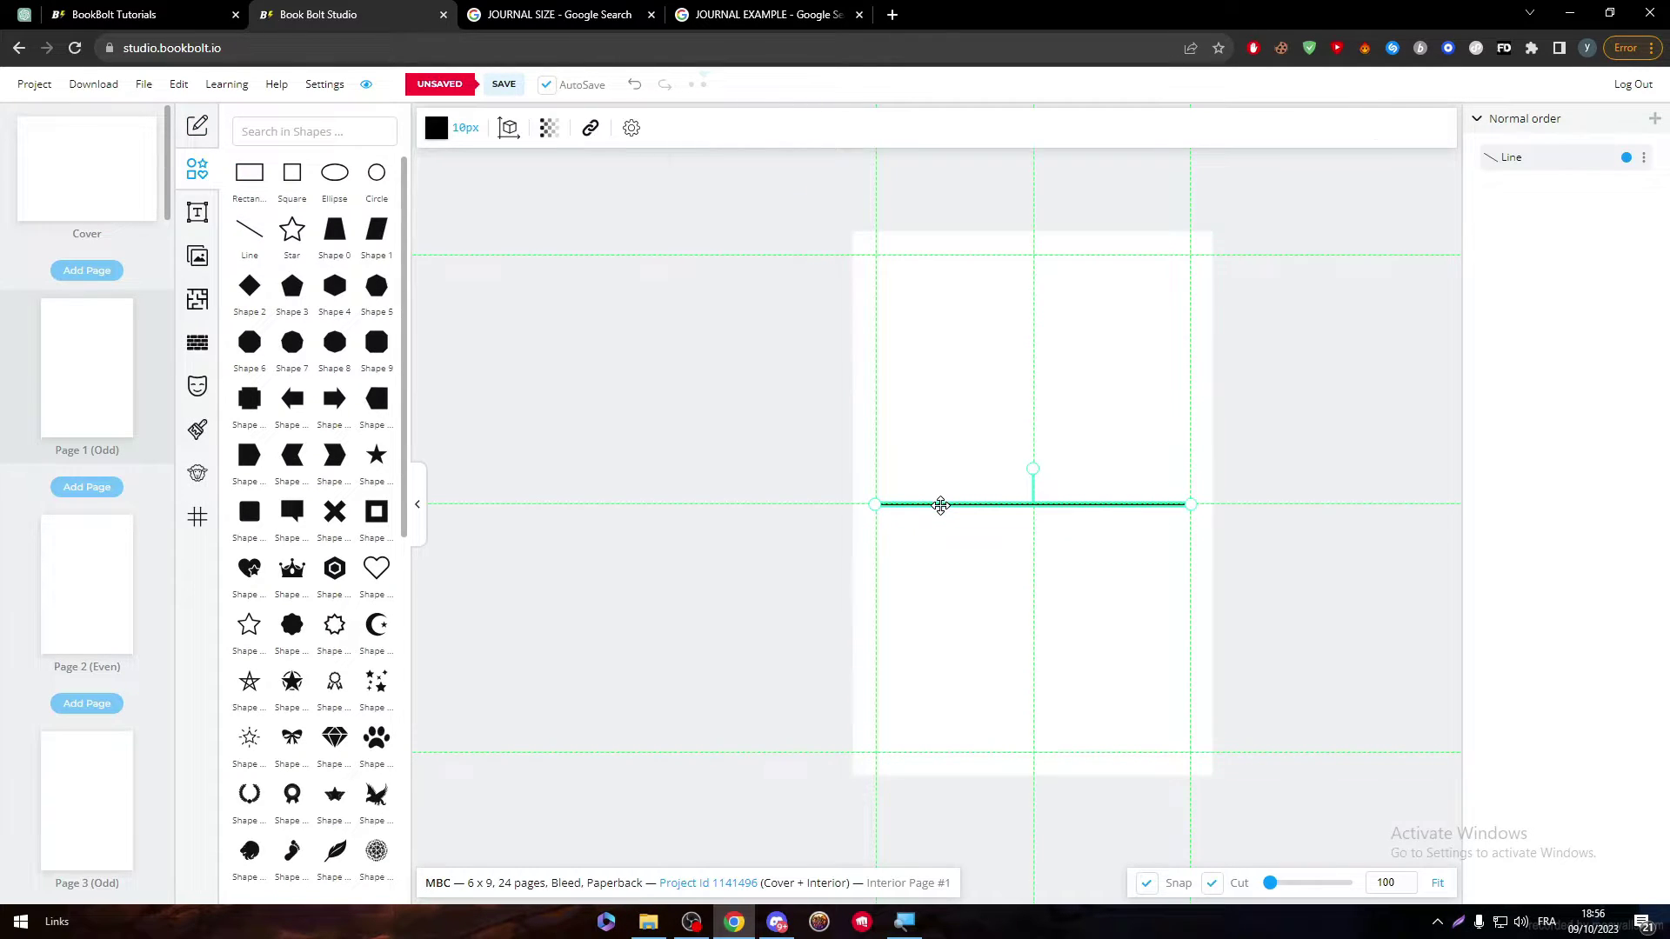
key(ctrl+c)
key(ctrl+v)
drag(940, 506, 941, 493)
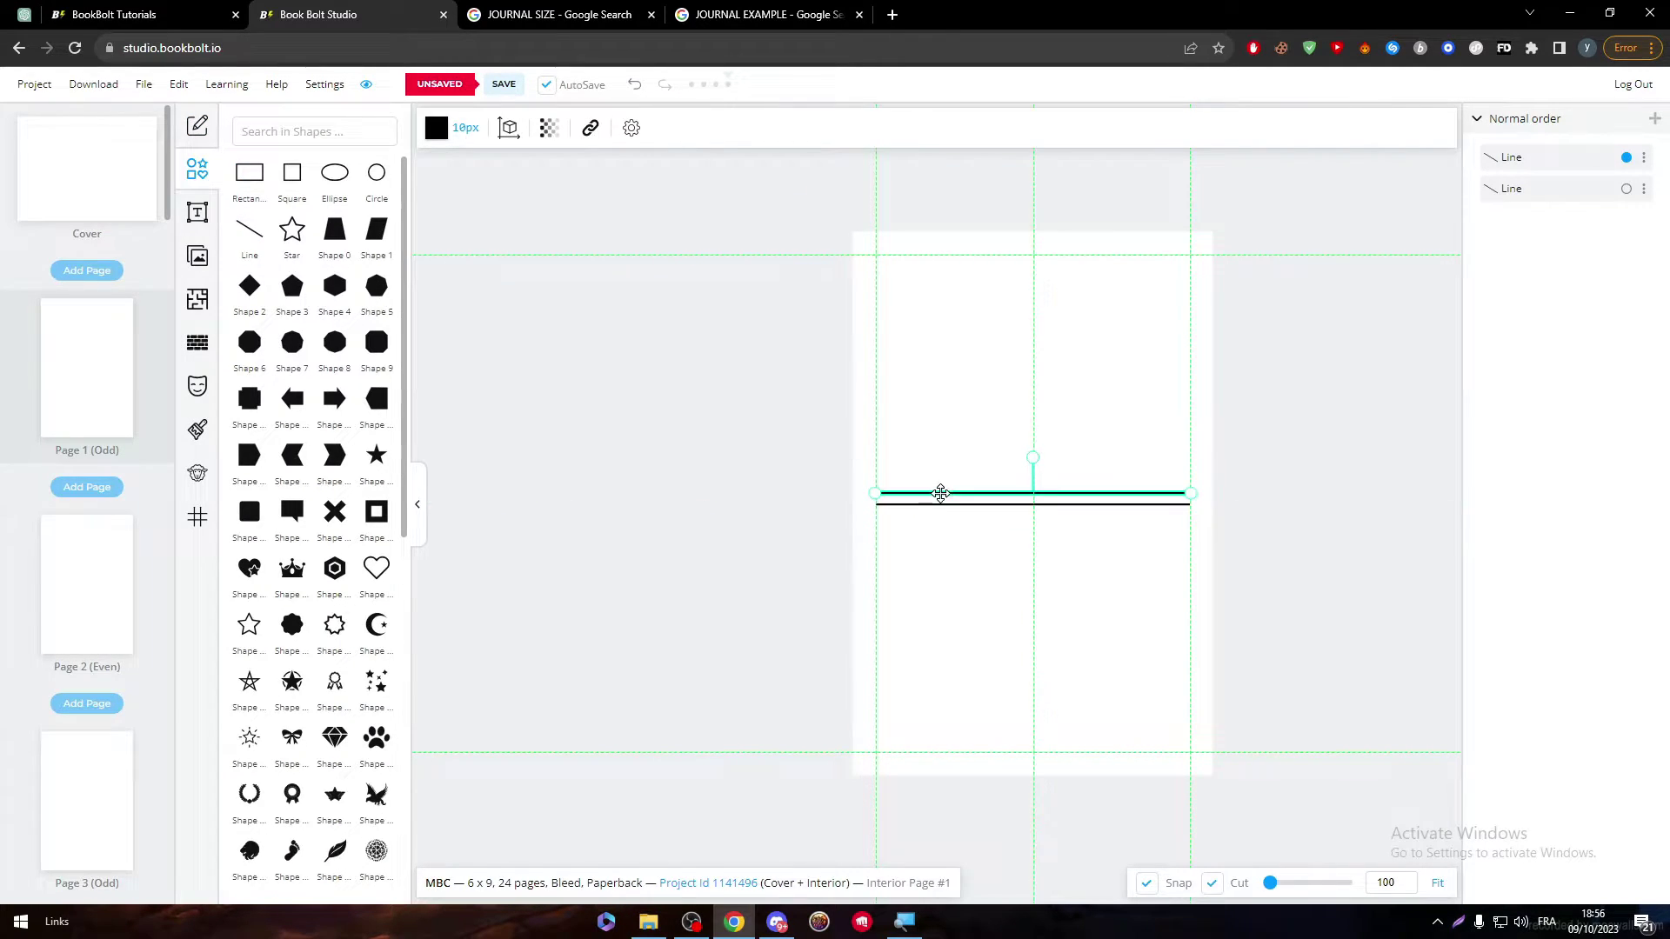
click(939, 422)
click(938, 492)
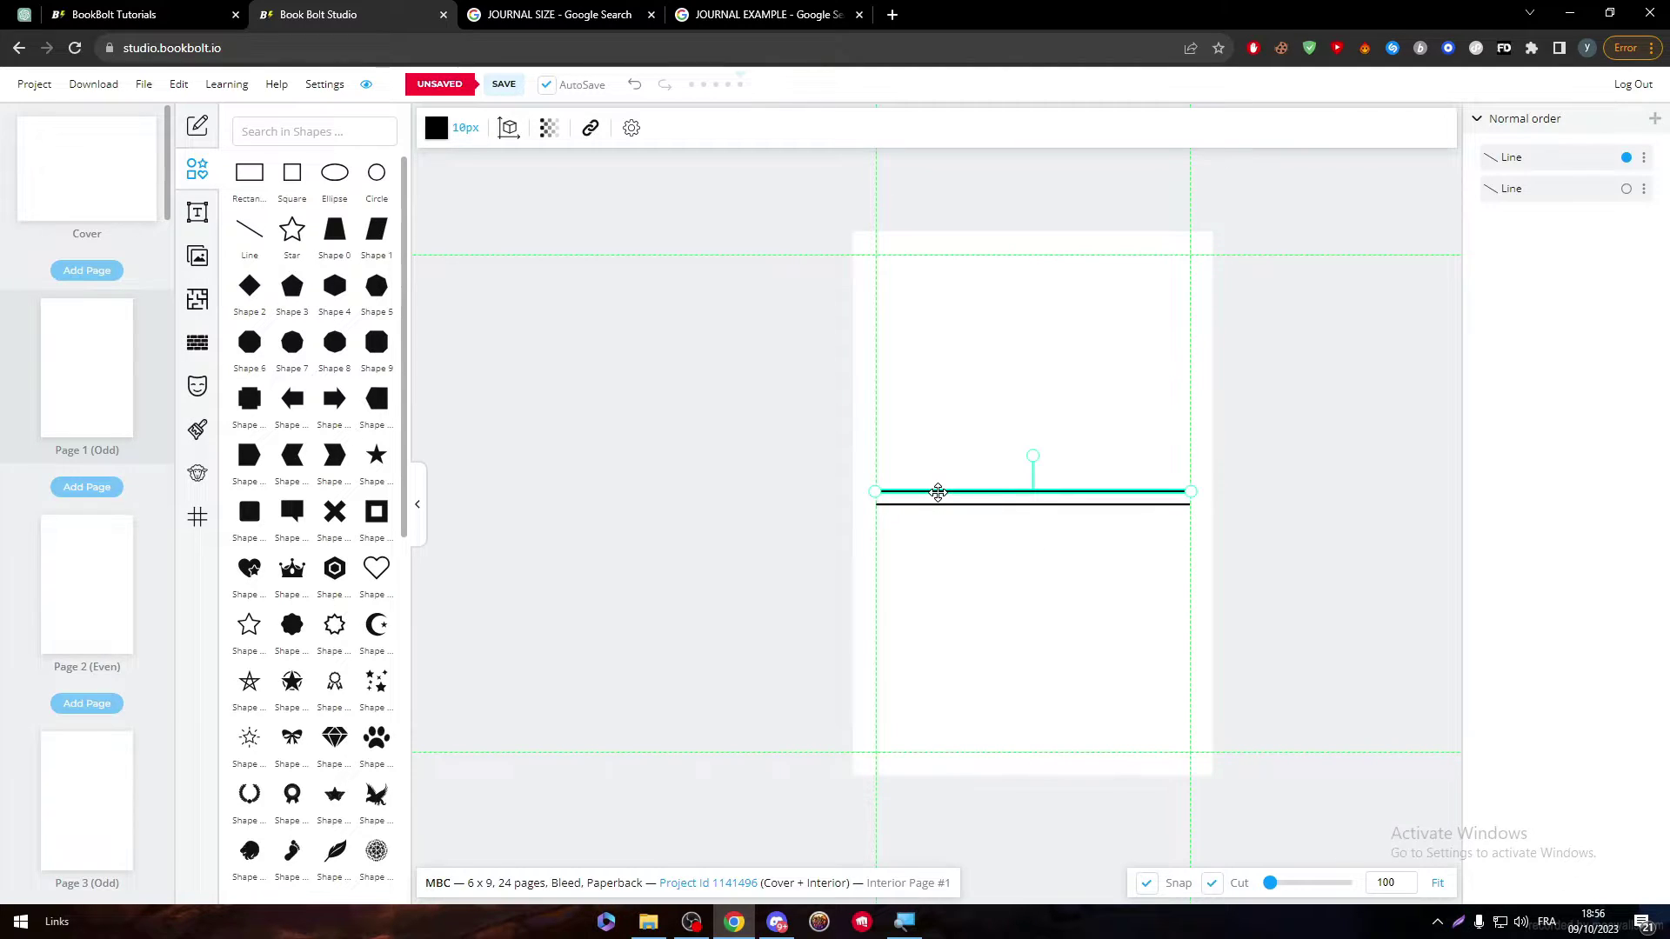
key(ctrl+c)
key(ctrl+v)
drag(938, 492, 936, 477)
click(930, 445)
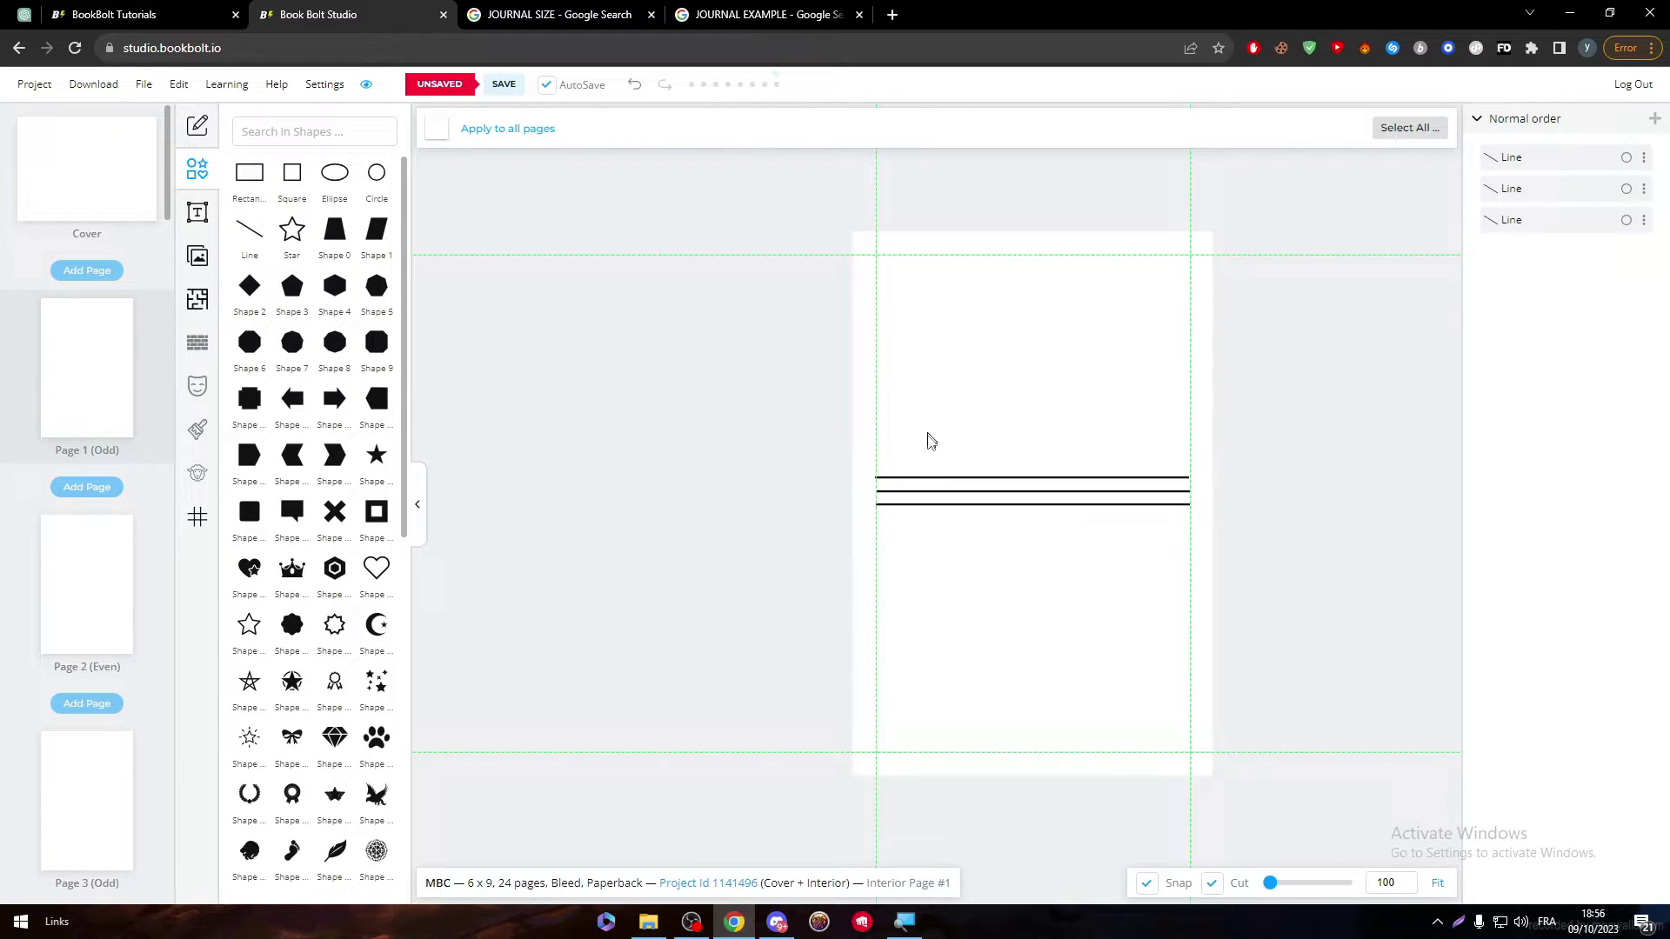
Step: Delete the two duplicated lines above the original line on page 1
click(899, 489)
key(Delete)
click(900, 493)
key(Delete)
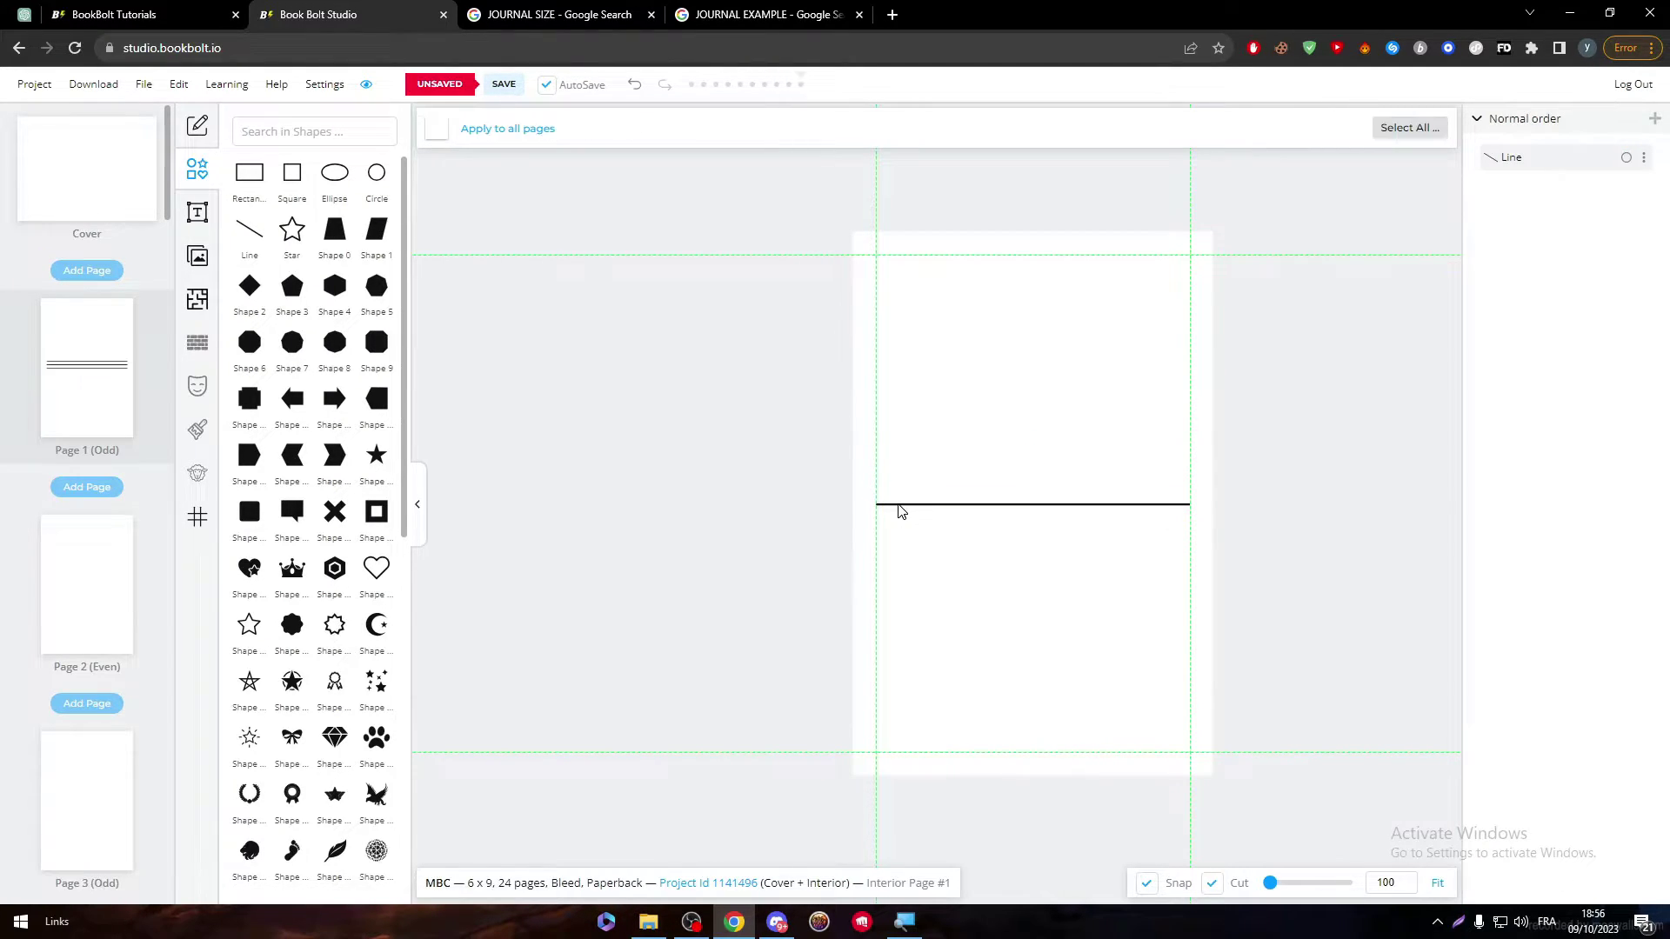
Step: Delete the remaining line on page 1 and open the interior page templates library
click(903, 505)
key(Delete)
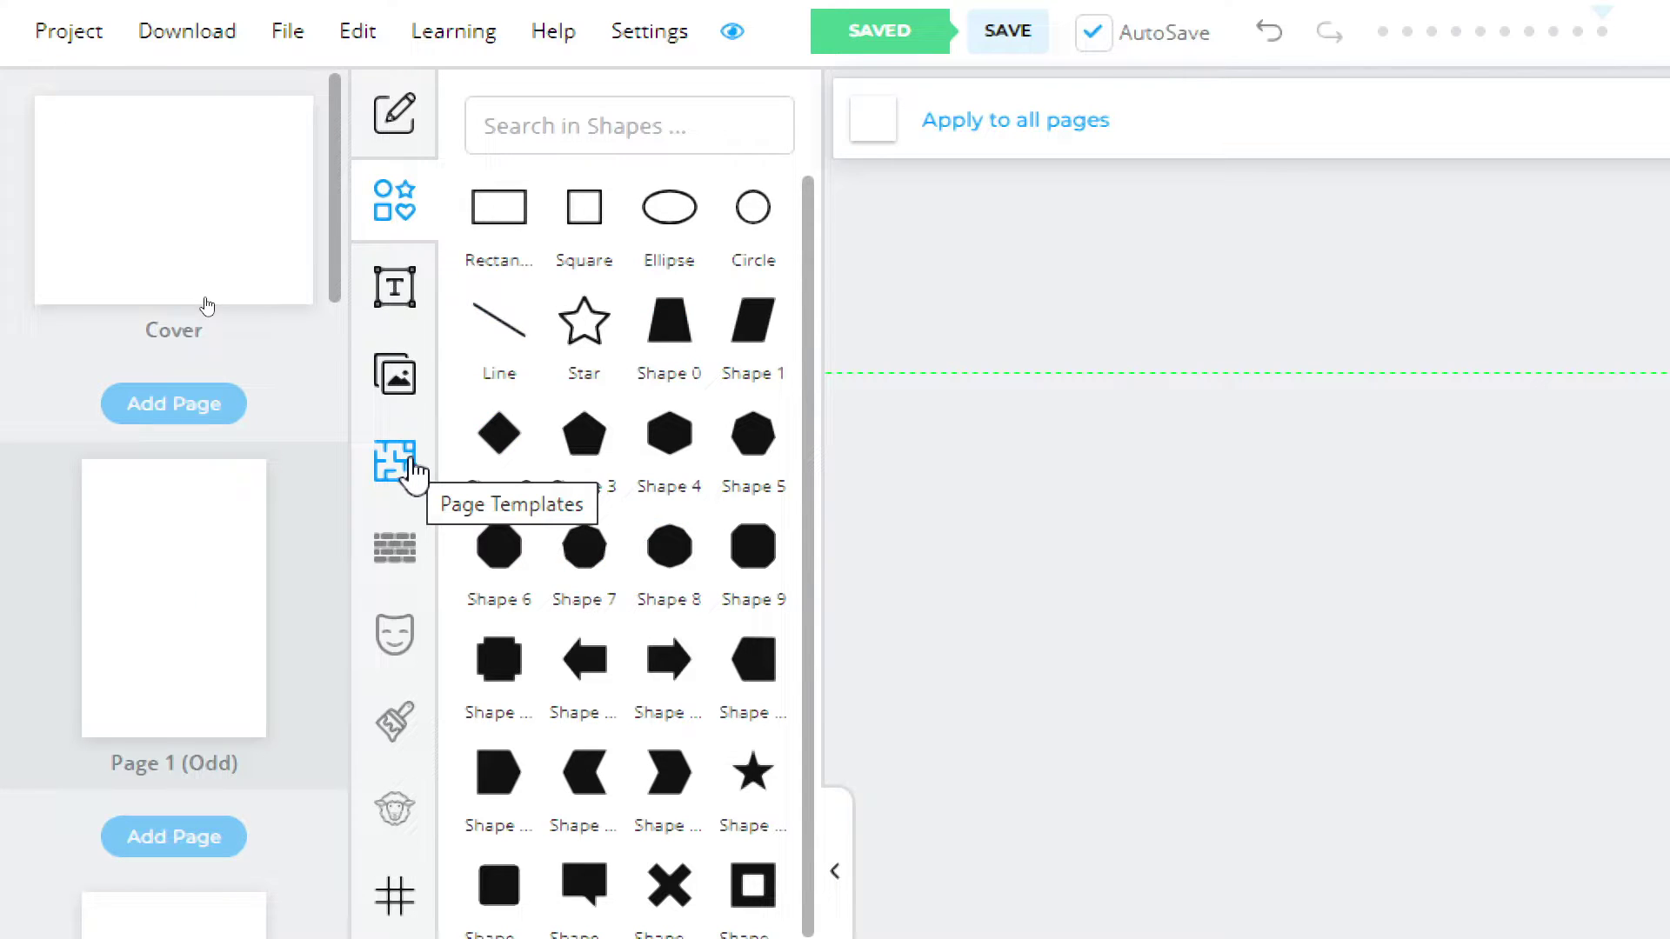
click(410, 471)
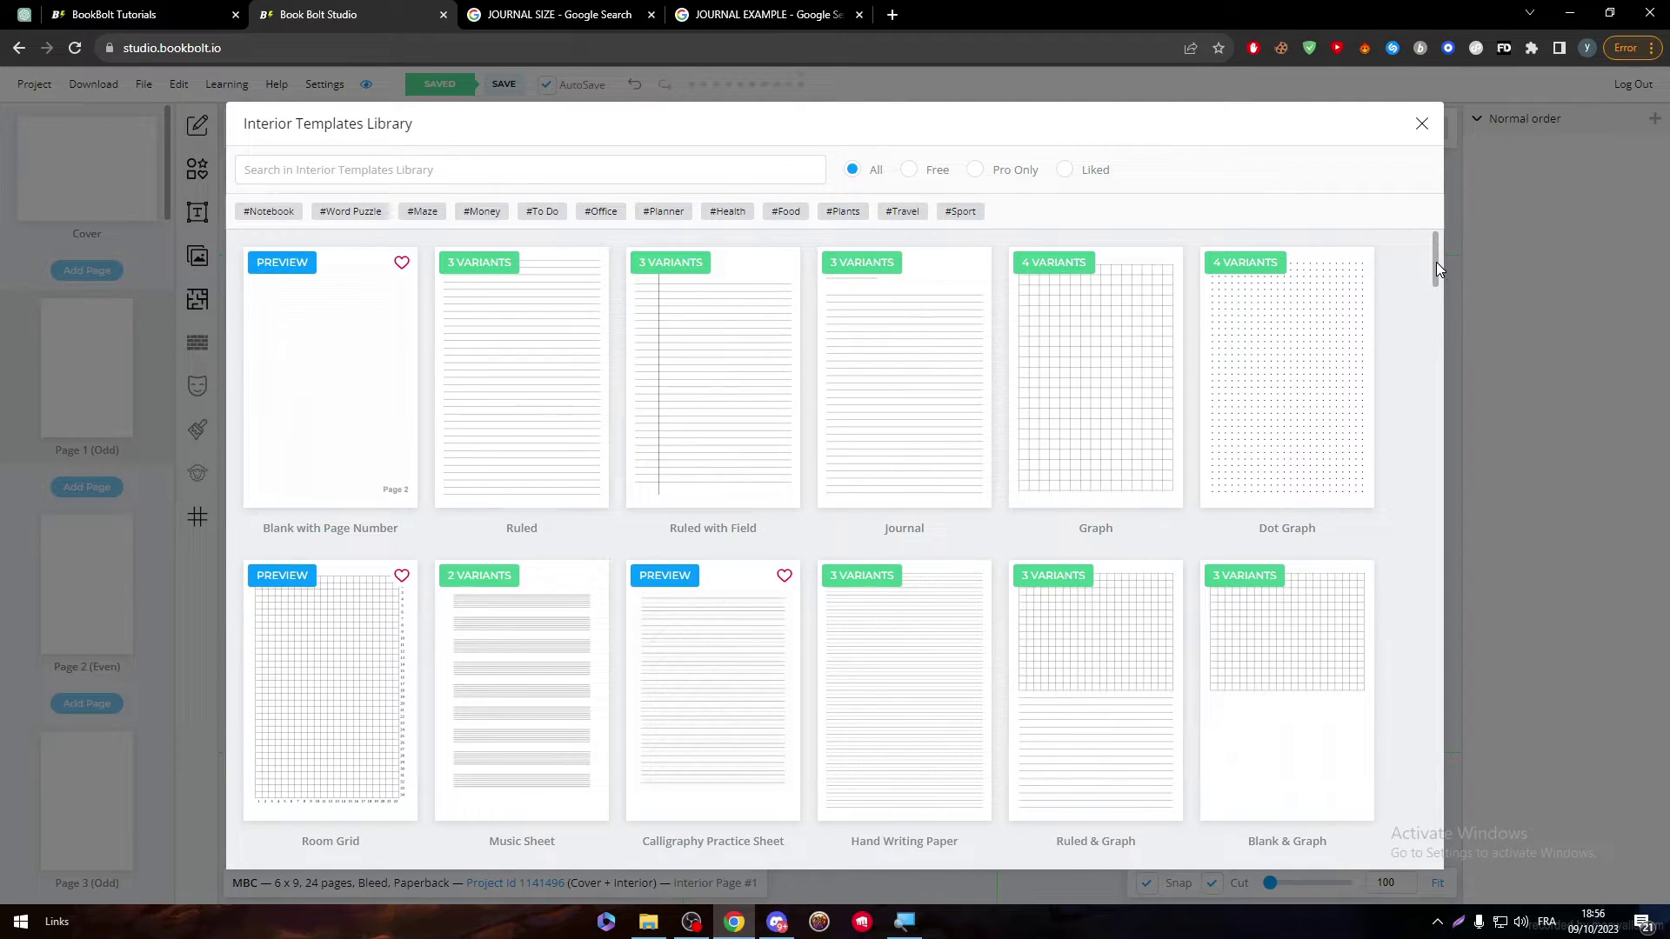
drag(1437, 263, 1434, 275)
scroll(1434, 275, up, 2)
Step: Close the JOURNAL SIZE search and review the Explore Your Worlds travel journal sample in the JOURNAL EXAMPLE image results
click(574, 12)
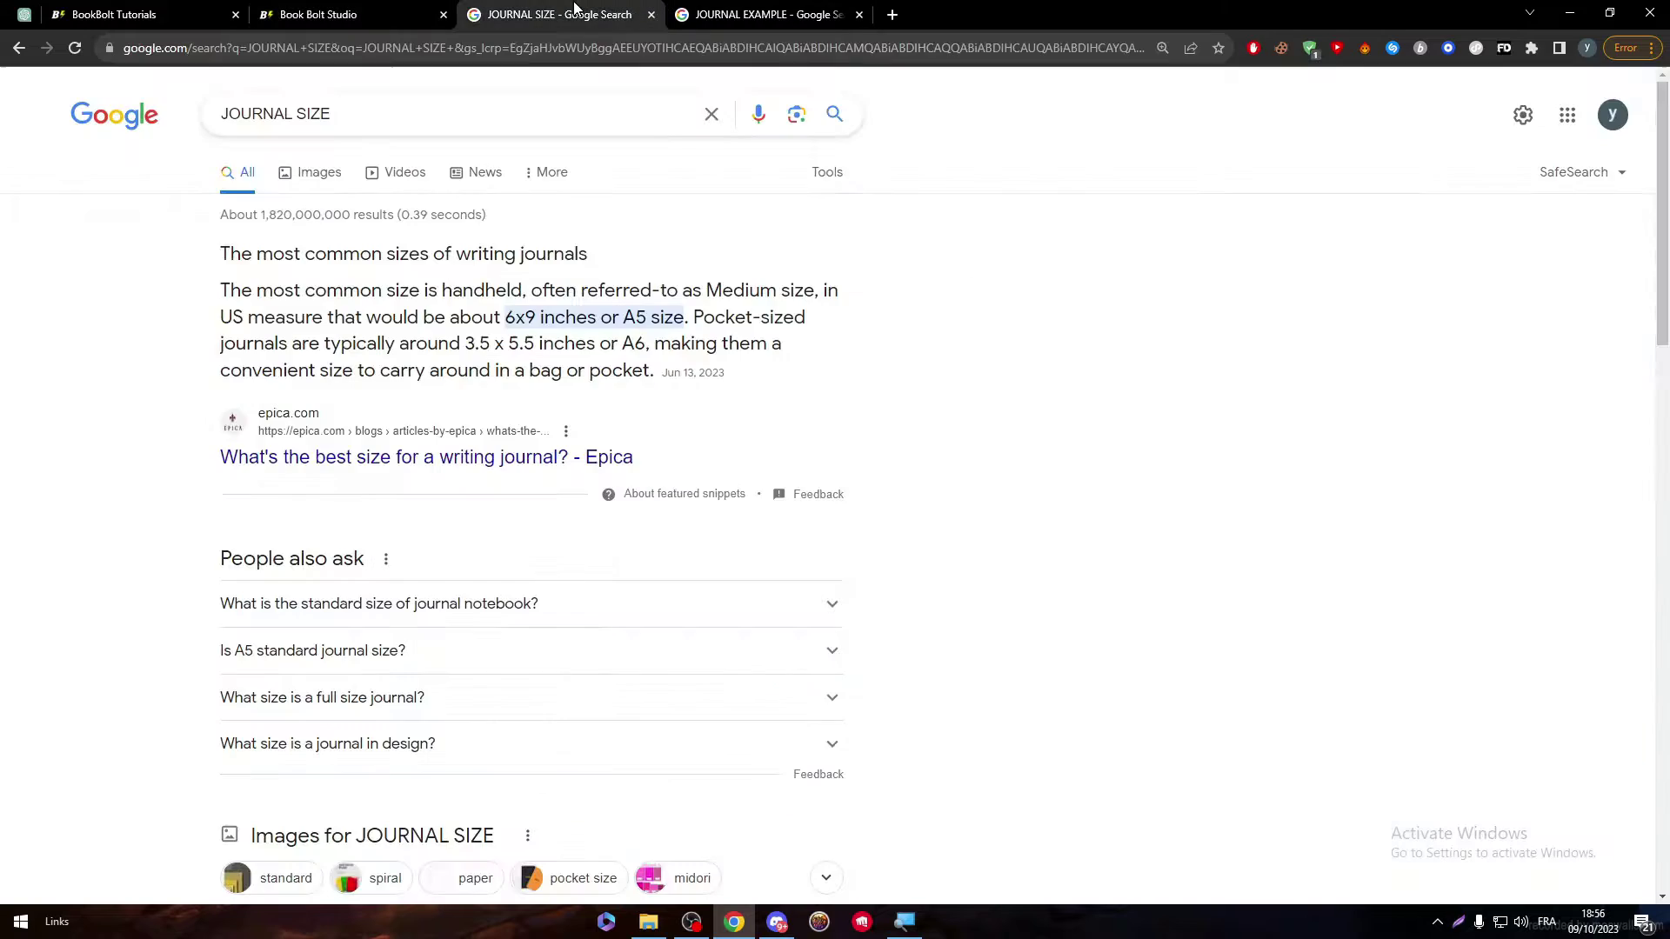
click(765, 14)
click(652, 13)
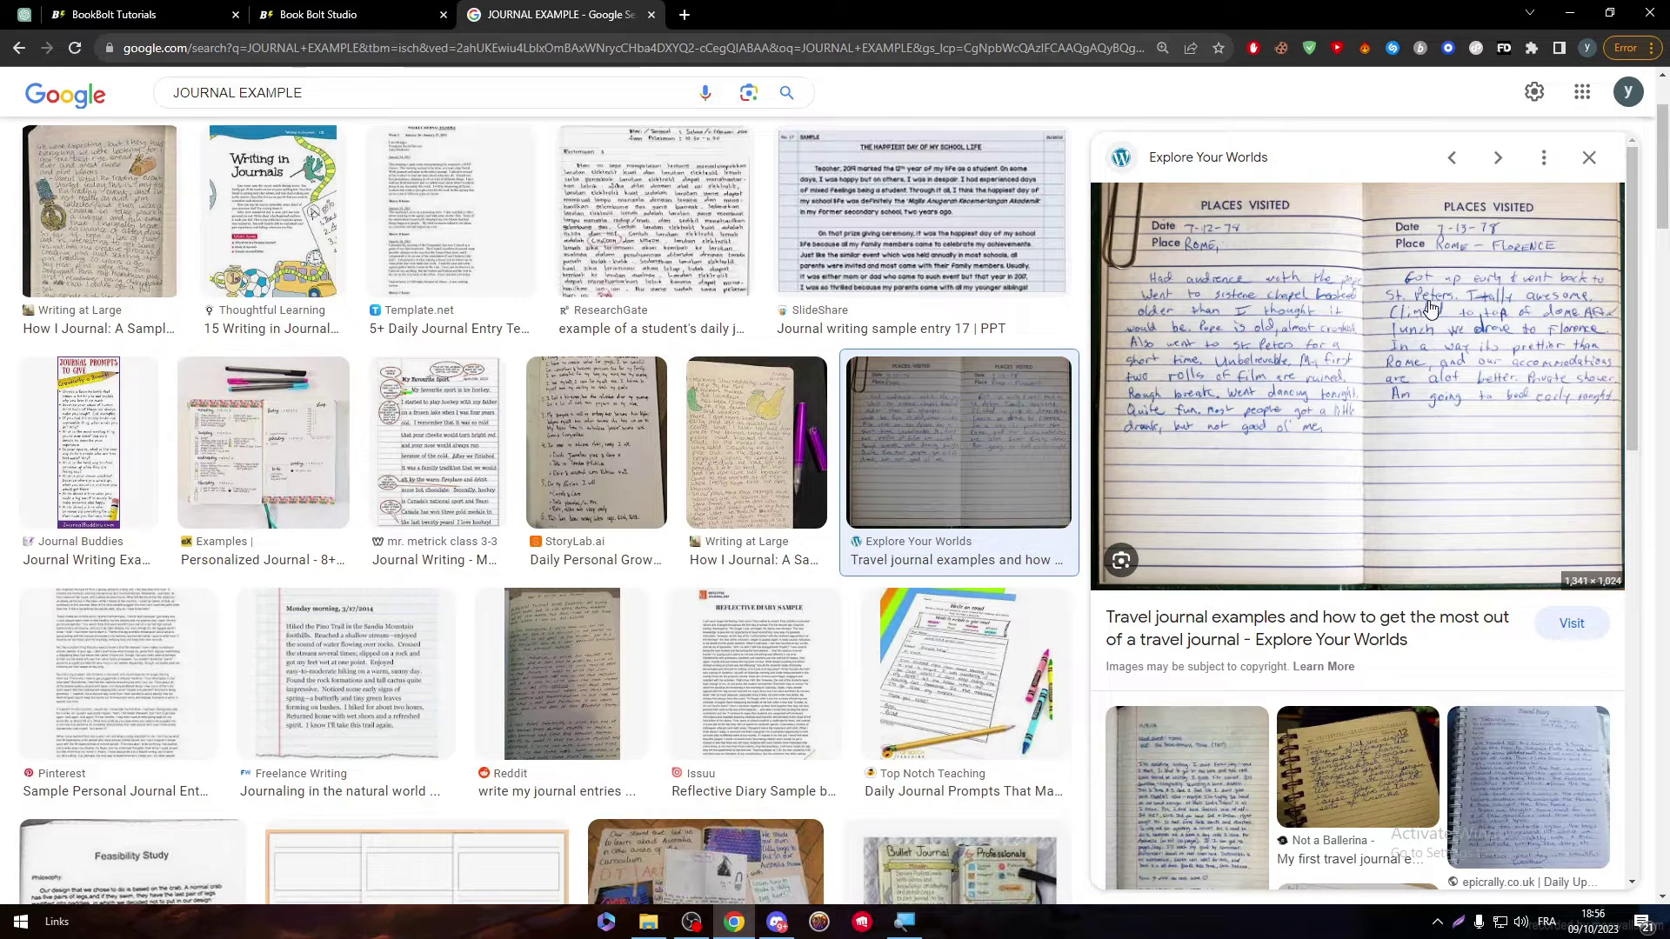
Step: Return to Book Bolt Studio and choose the College Journal variant of the Journal interior template
click(348, 14)
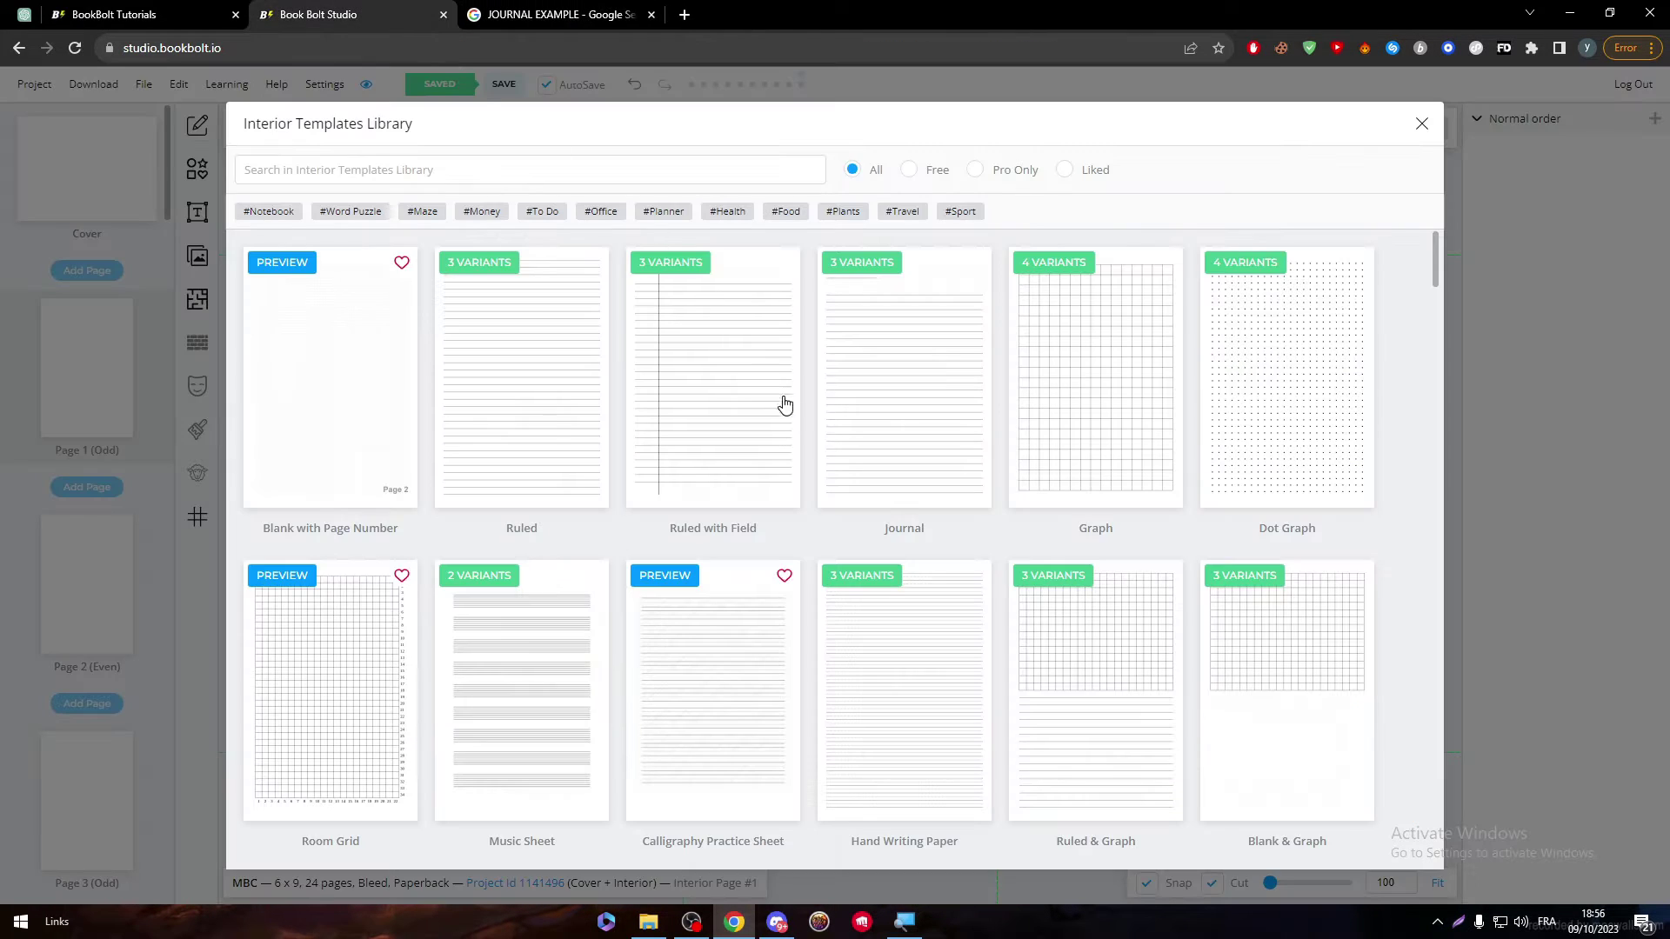
click(871, 406)
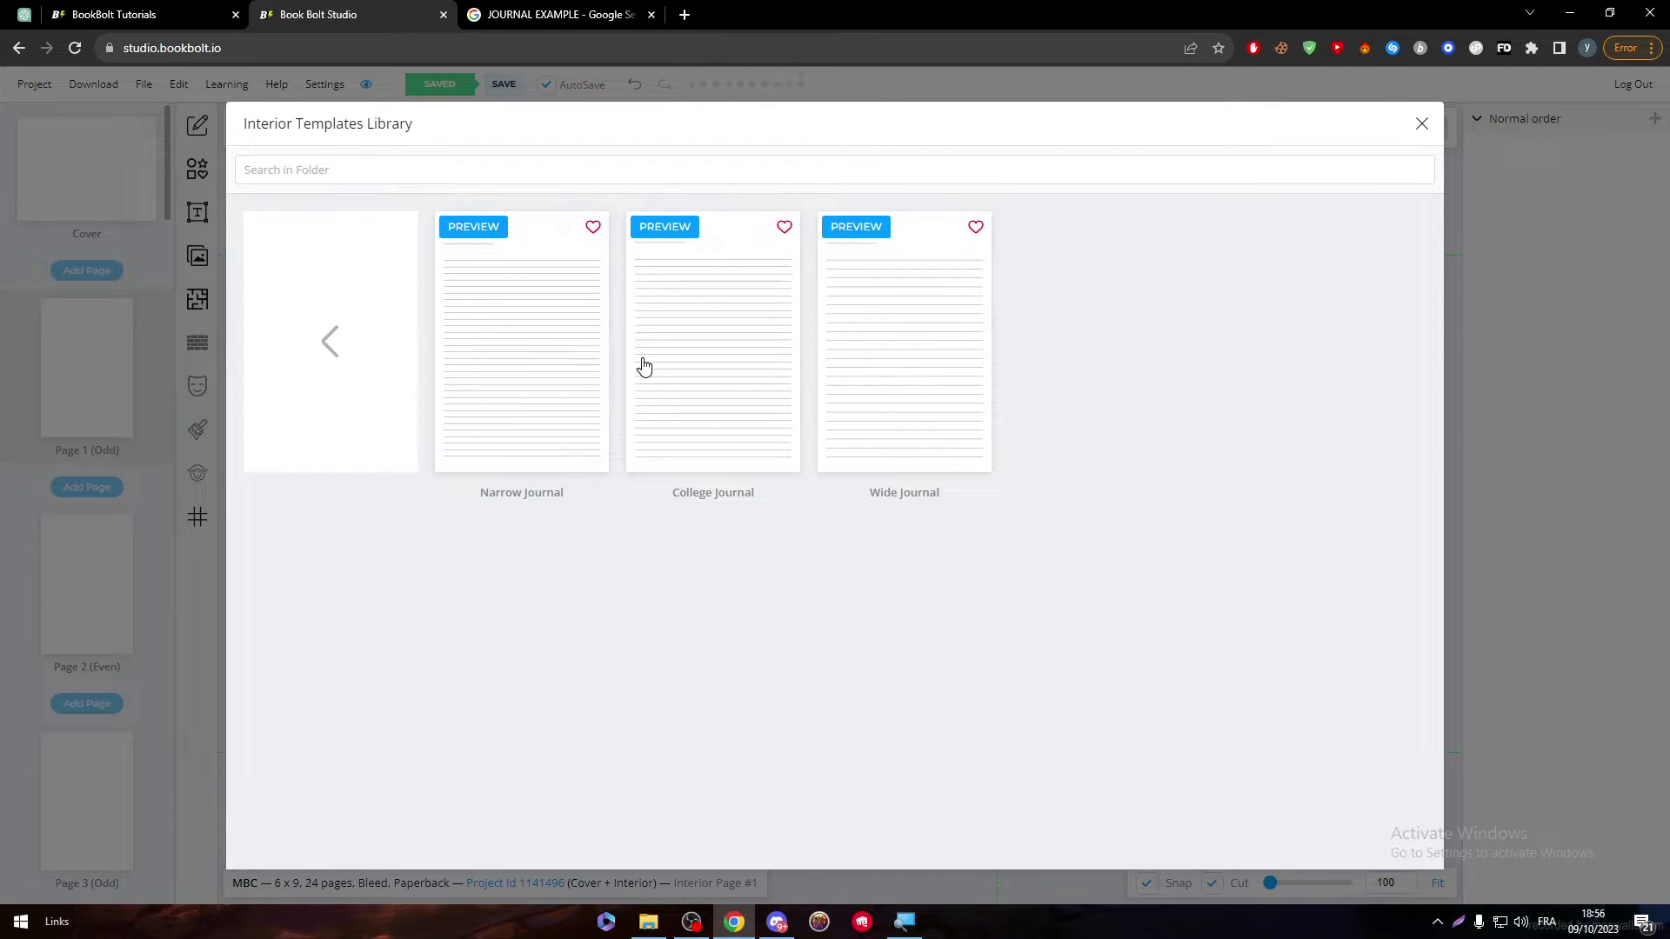
click(723, 384)
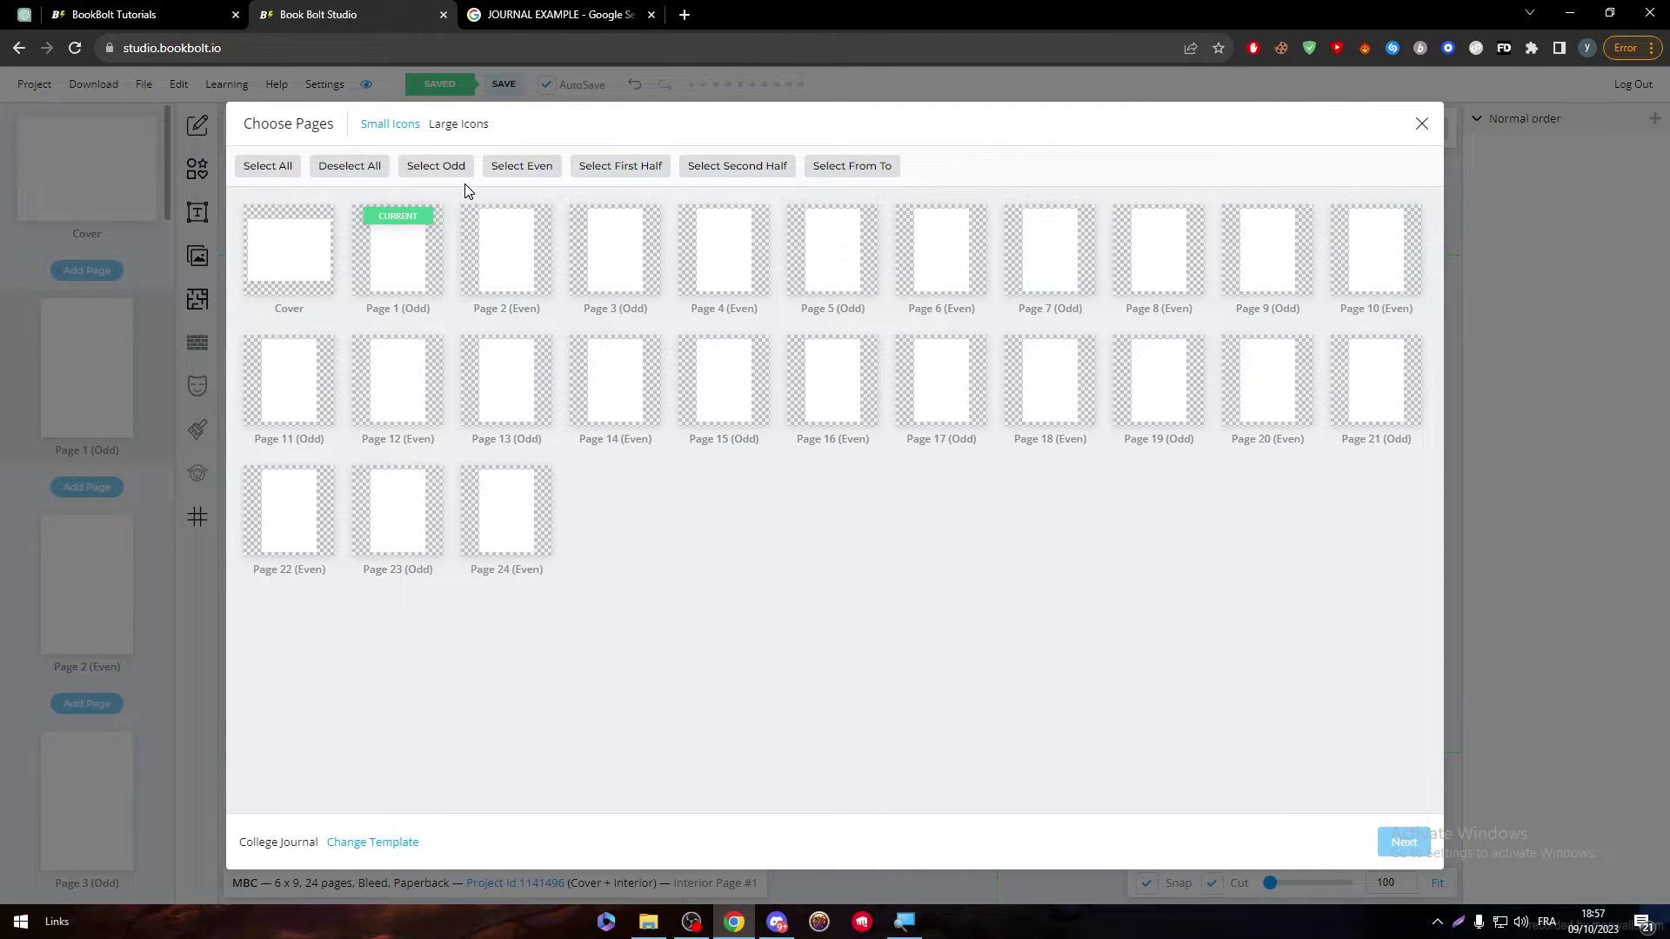
click(428, 271)
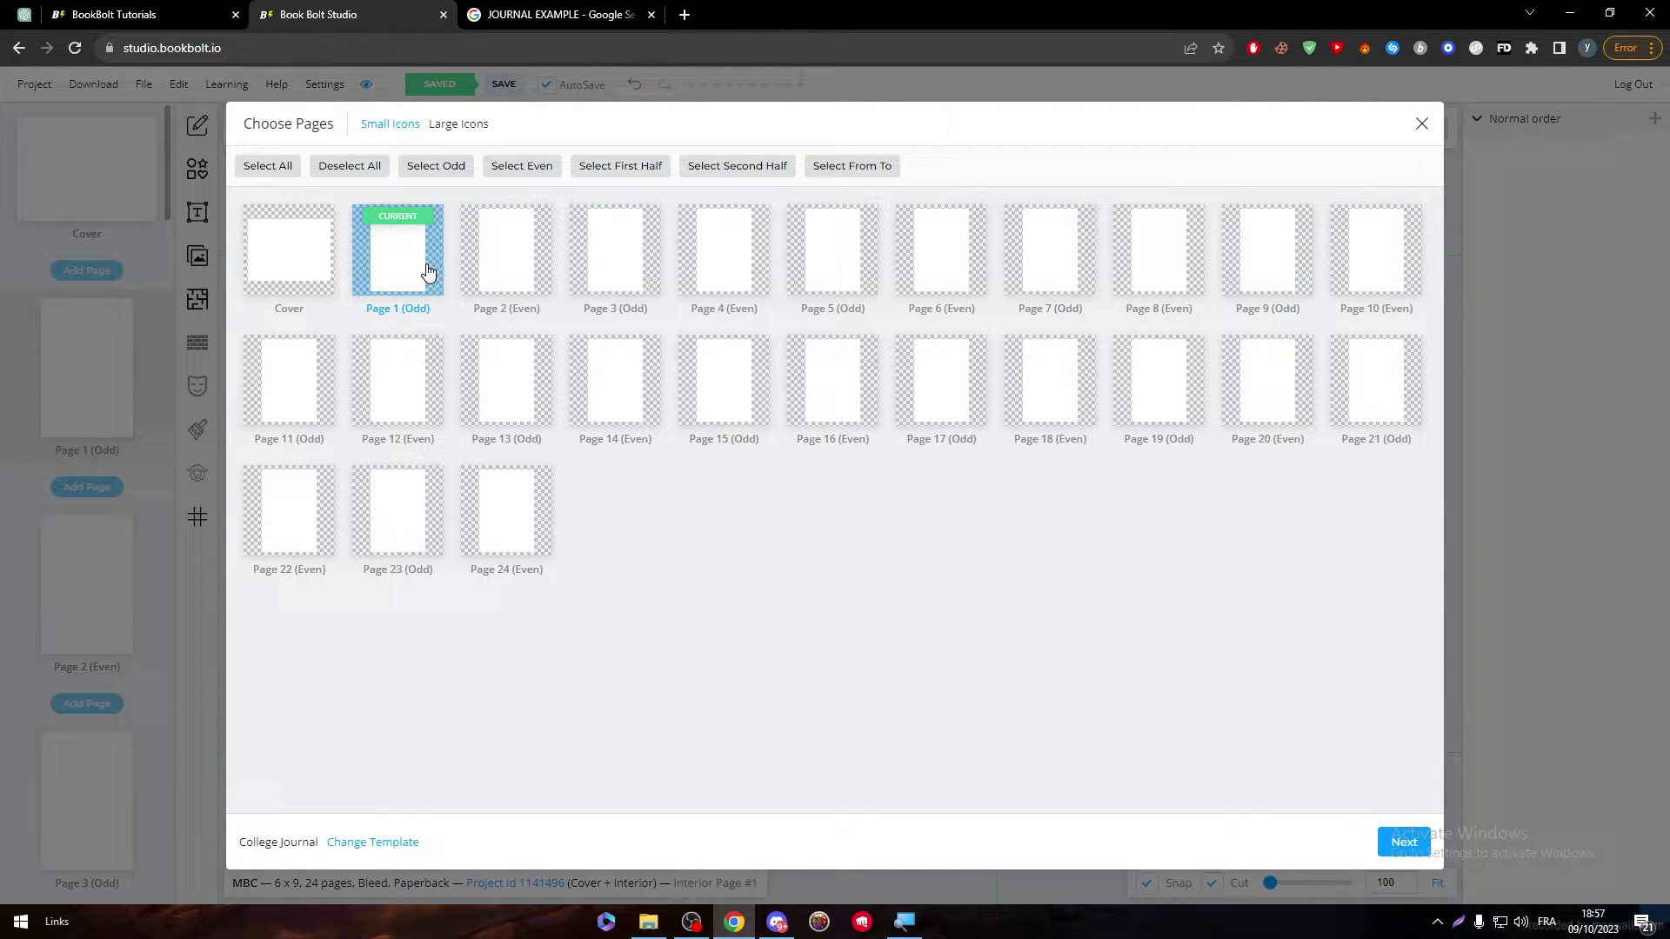
click(497, 271)
click(614, 263)
click(733, 272)
click(848, 267)
click(935, 273)
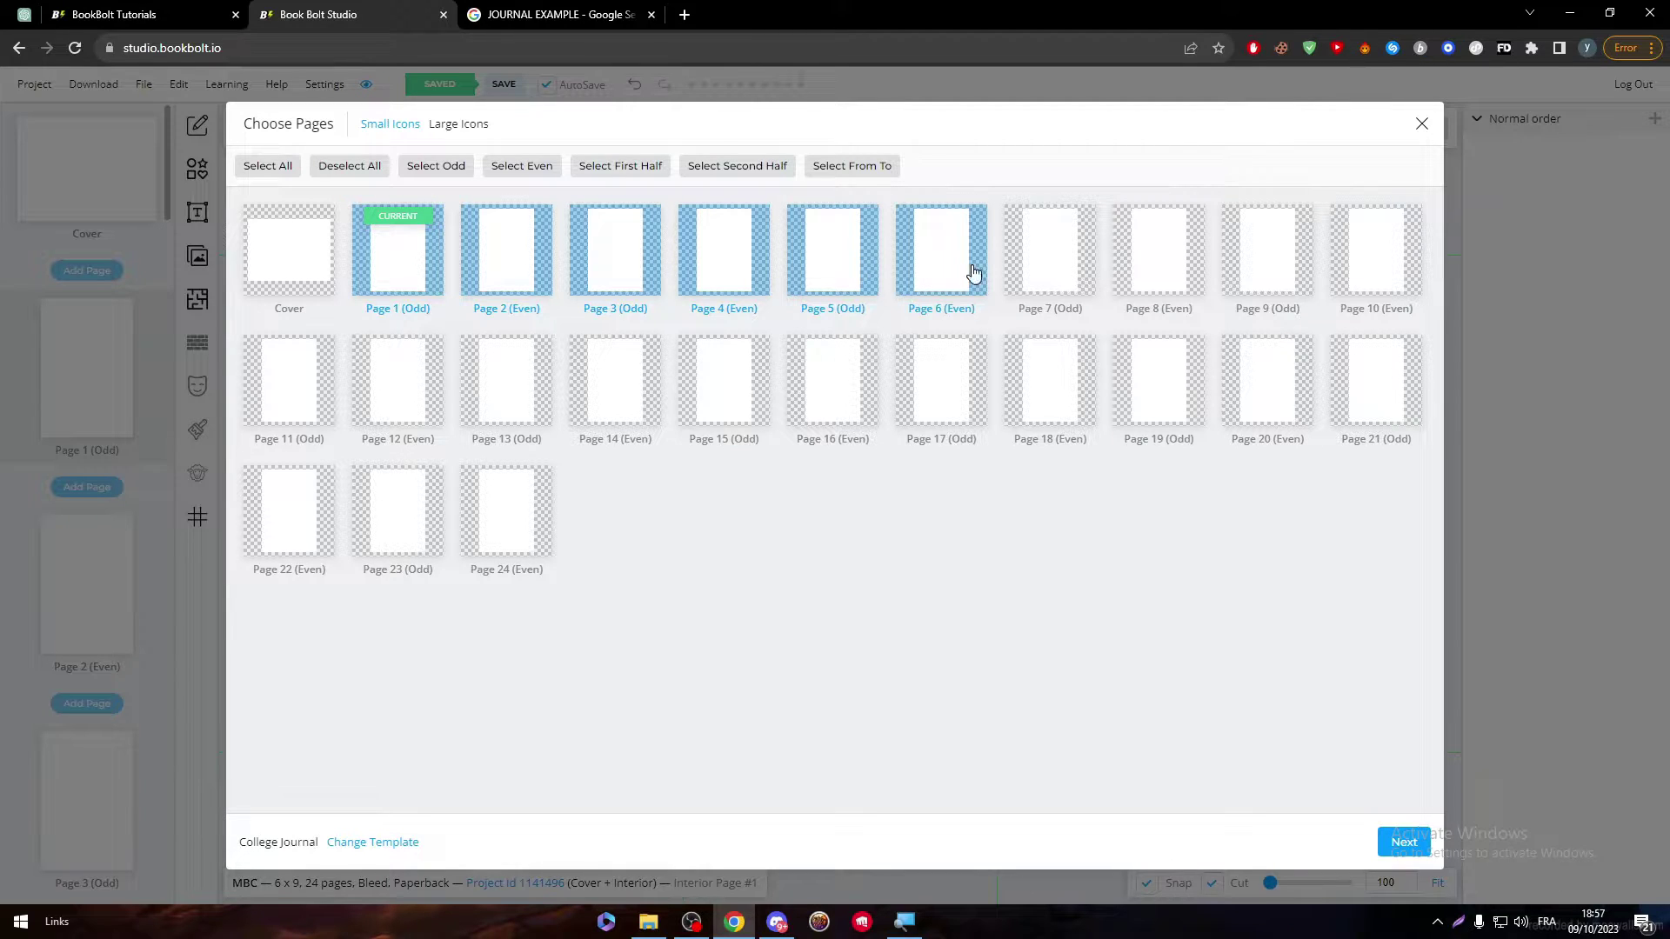
click(1054, 264)
click(1179, 261)
click(1271, 254)
click(1383, 260)
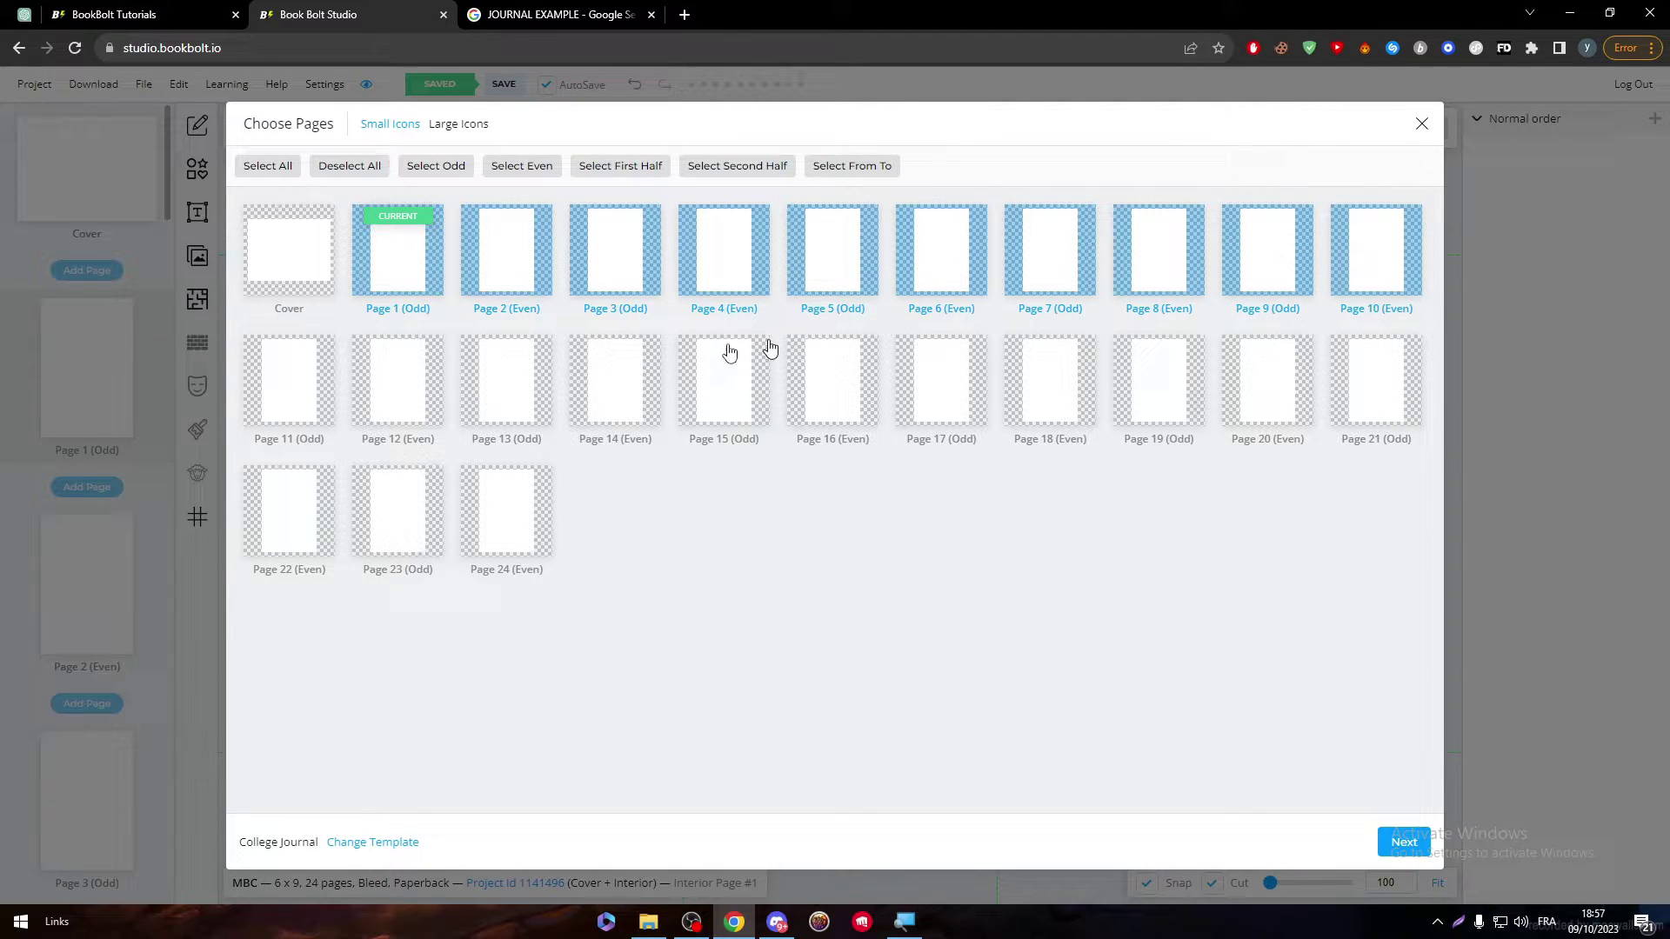
click(302, 388)
click(400, 385)
click(509, 387)
click(635, 386)
click(713, 382)
click(832, 375)
click(940, 375)
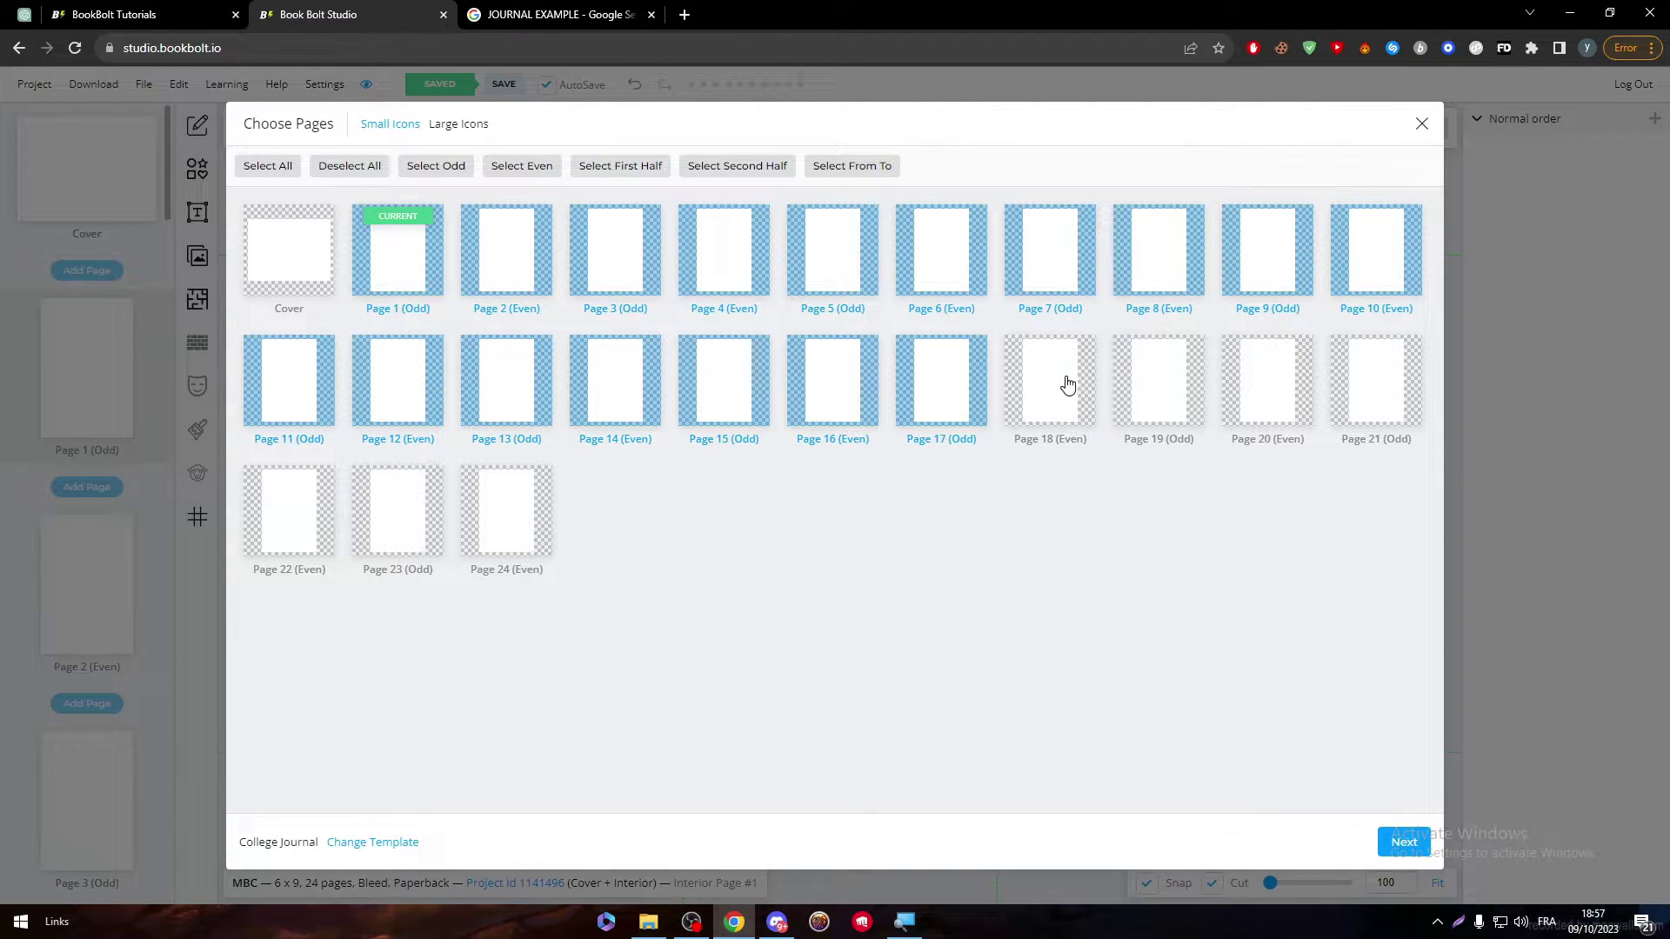
click(1067, 383)
click(1161, 393)
click(1249, 395)
click(1347, 402)
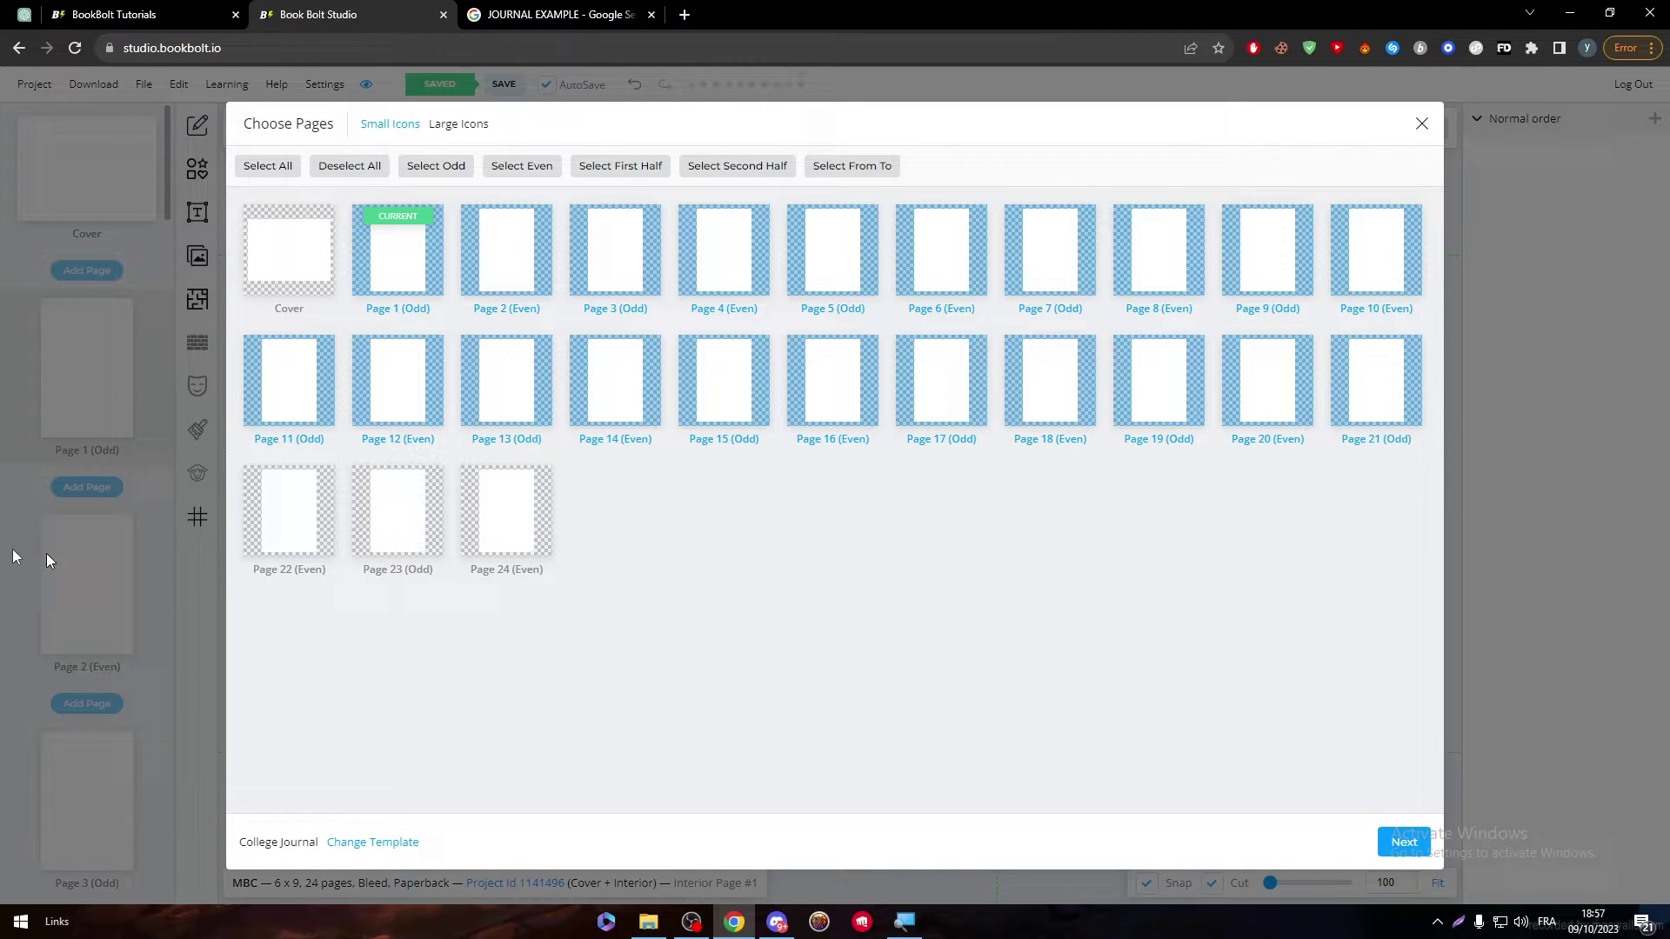
click(279, 530)
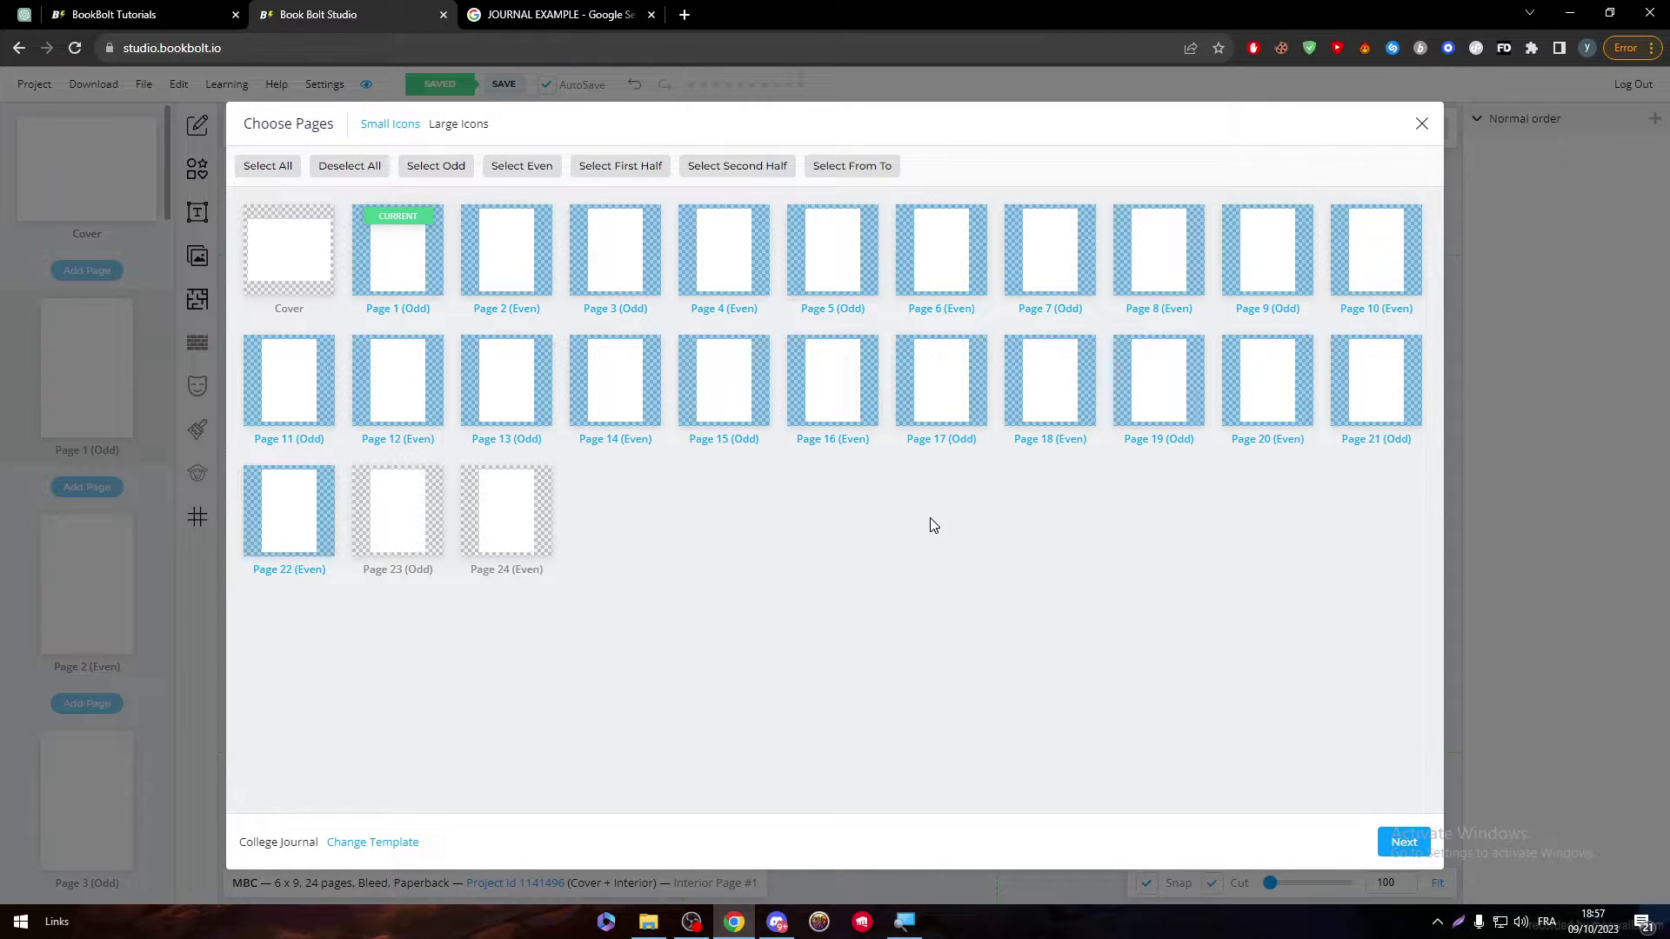
click(995, 399)
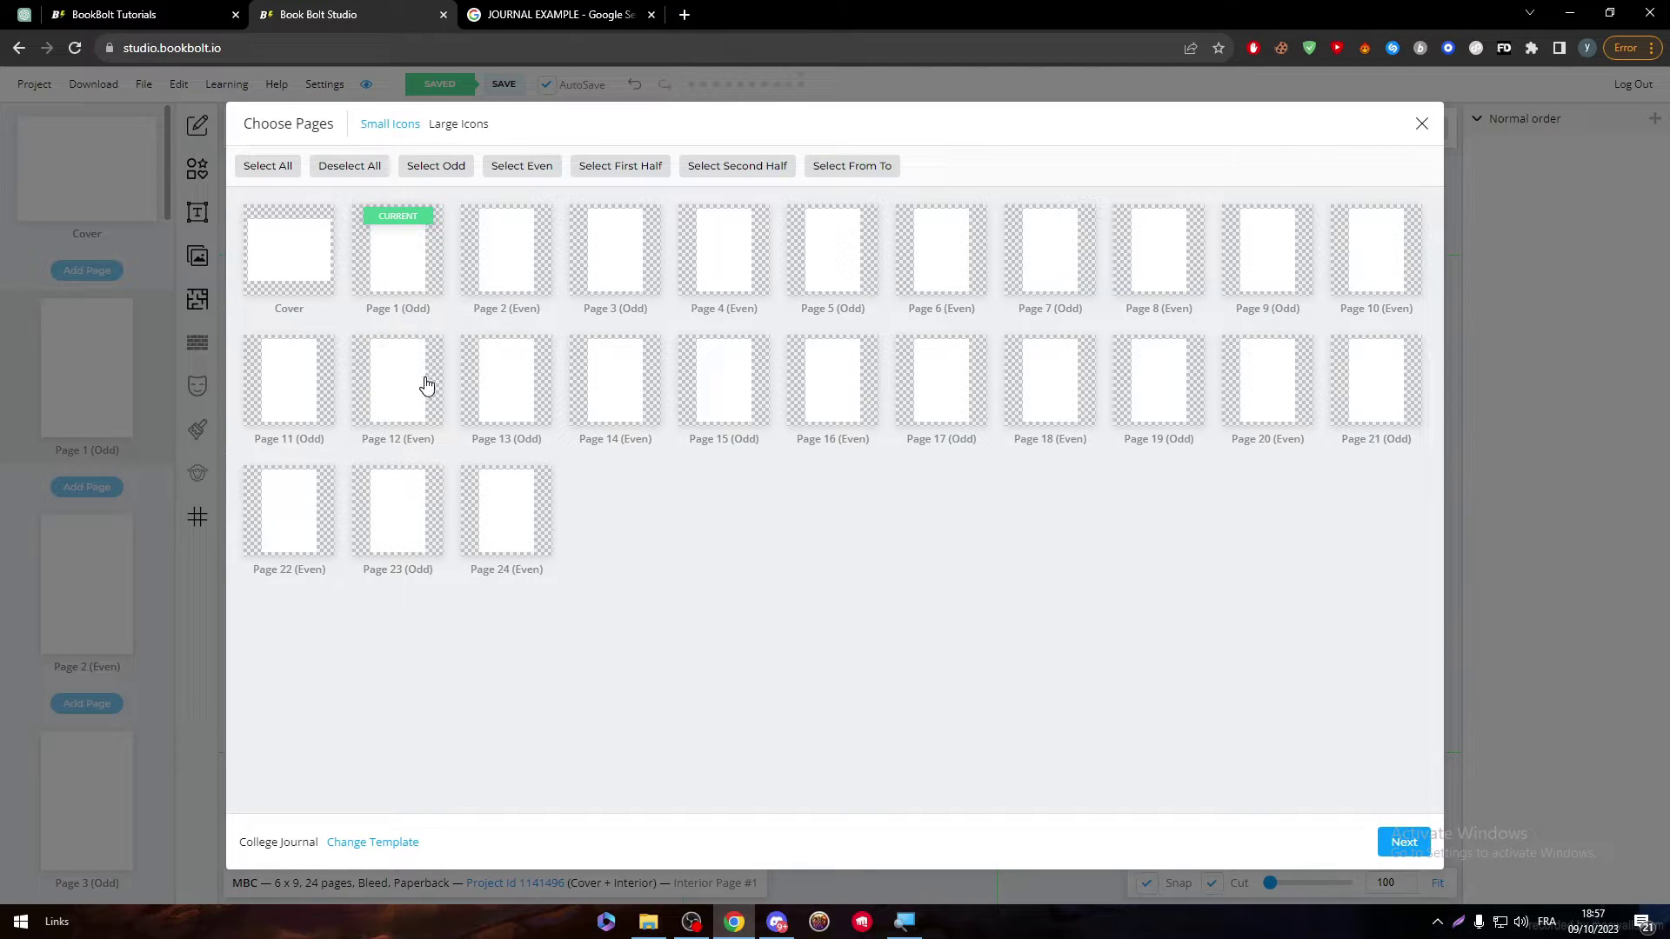
drag(399, 280, 937, 552)
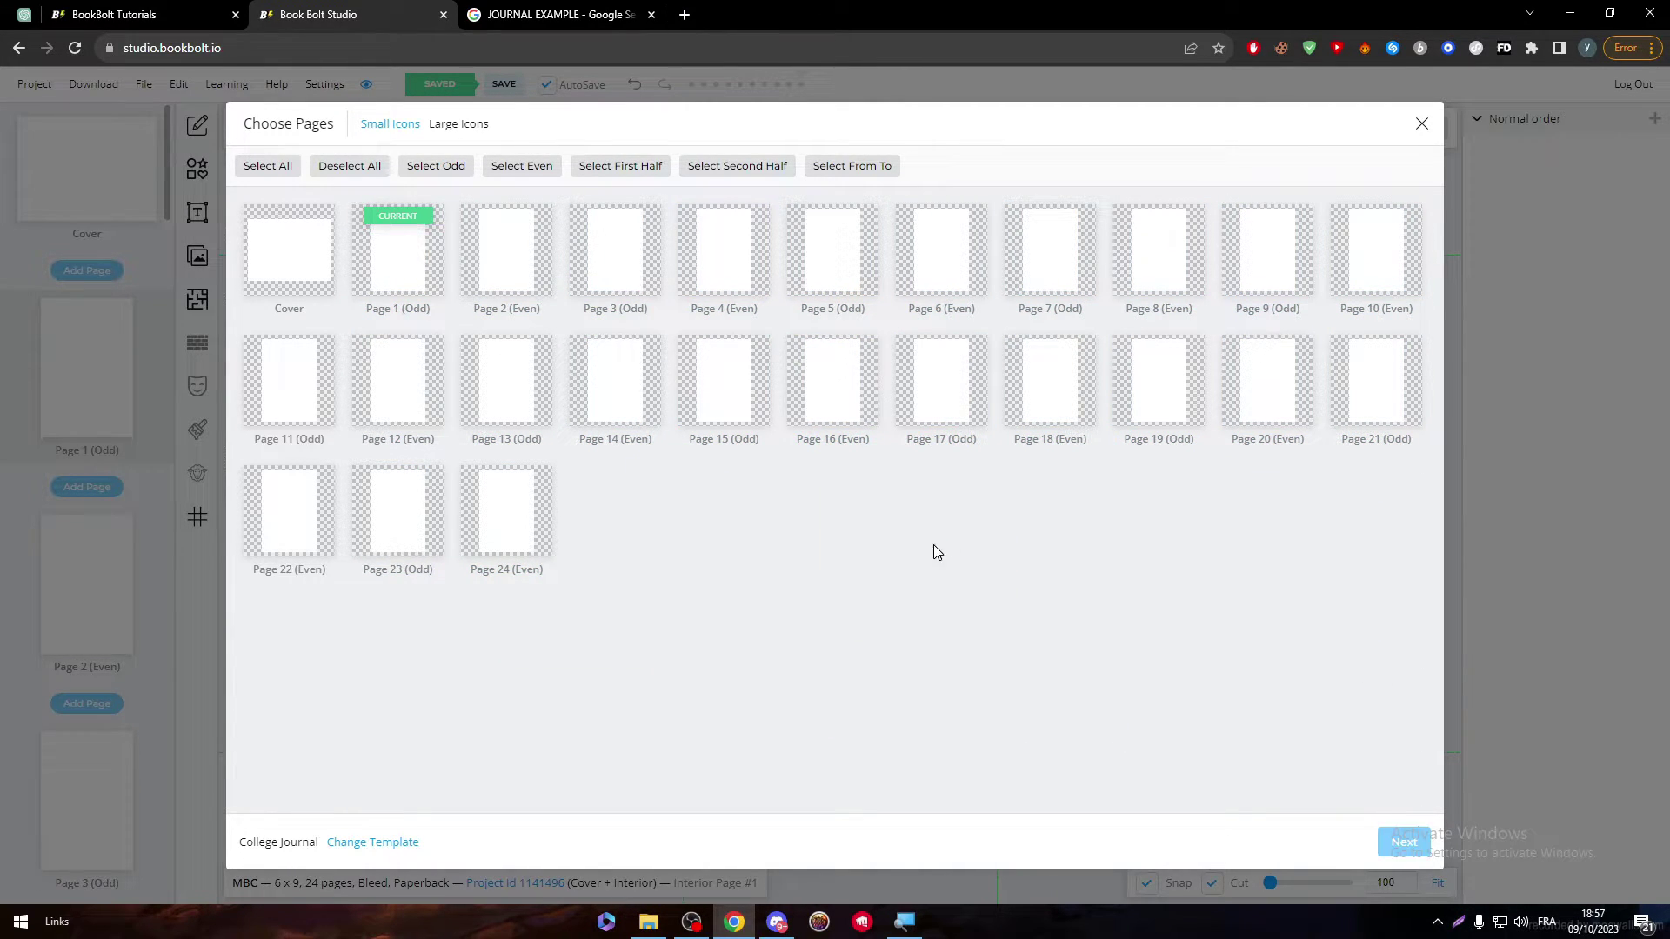
drag(352, 217, 1477, 705)
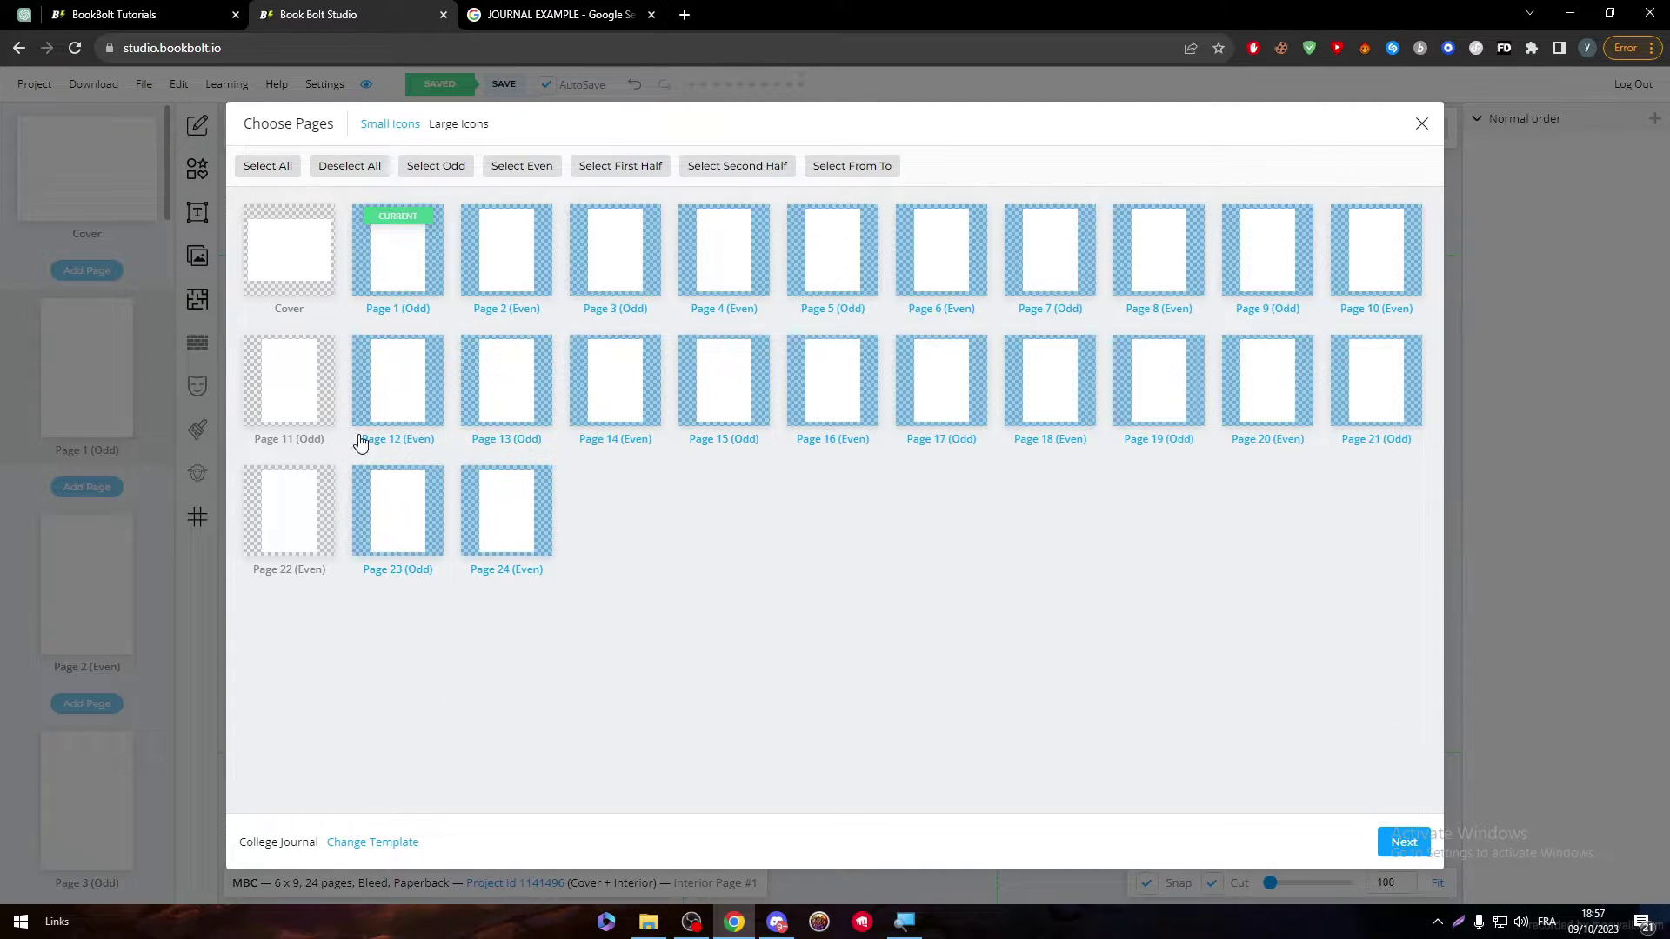
click(304, 393)
click(312, 491)
click(769, 687)
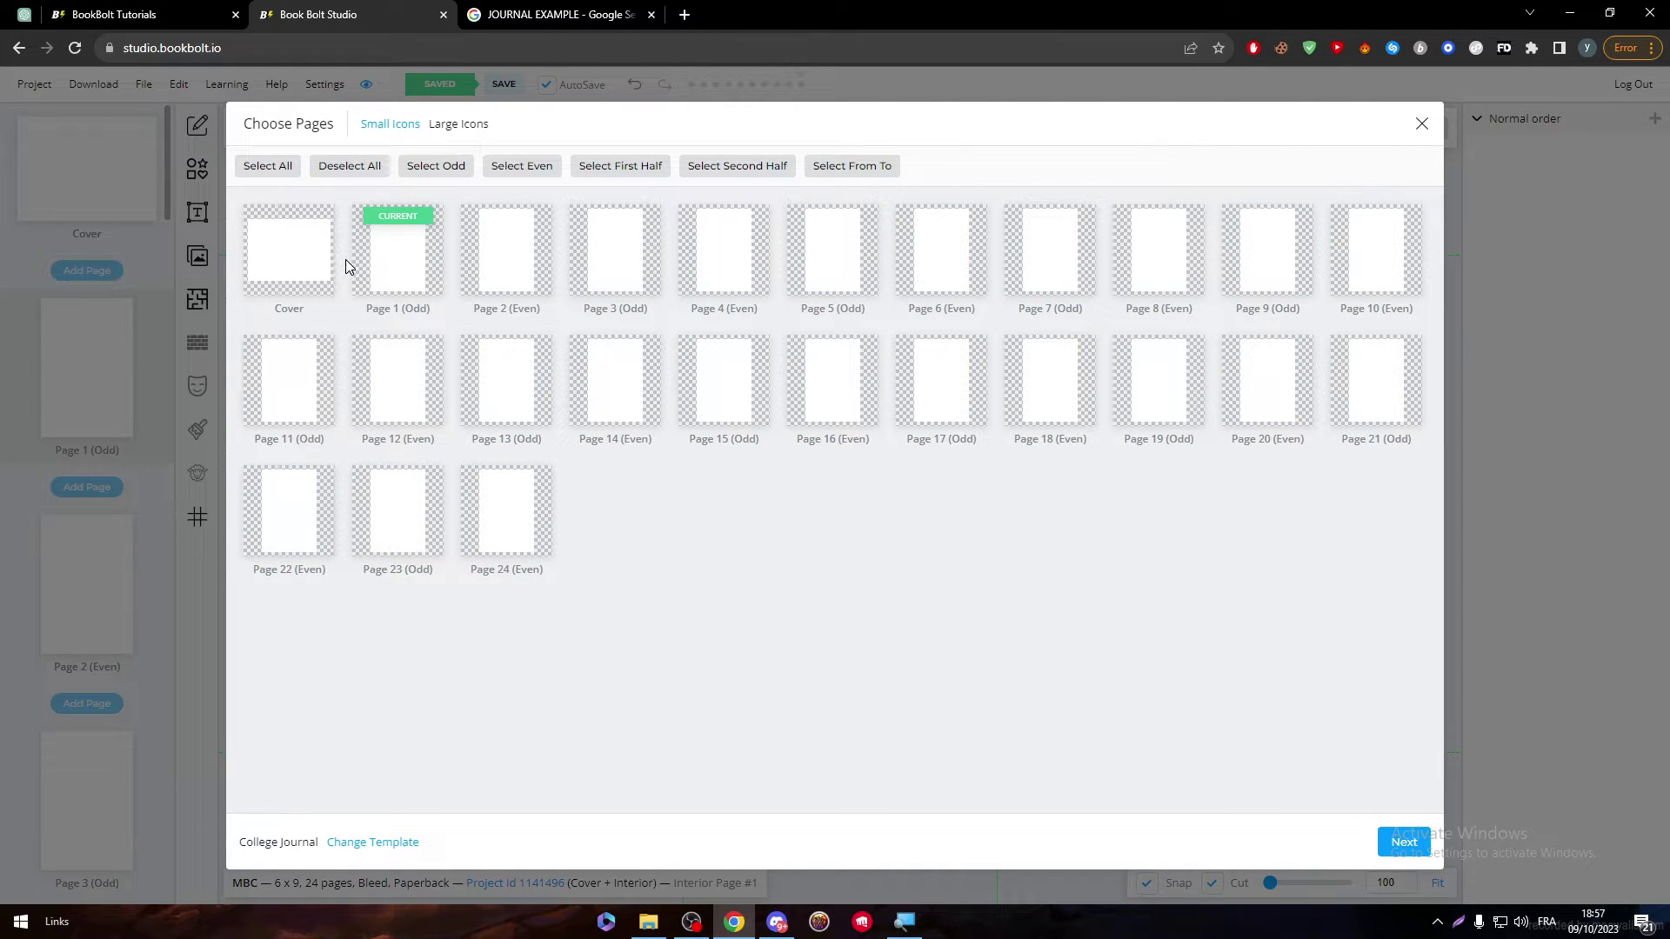
Step: Apply the College Journal template to interior pages 1 to 24, leaving out the cover and keeping the default template options
drag(345, 205, 1621, 765)
click(299, 401)
click(324, 504)
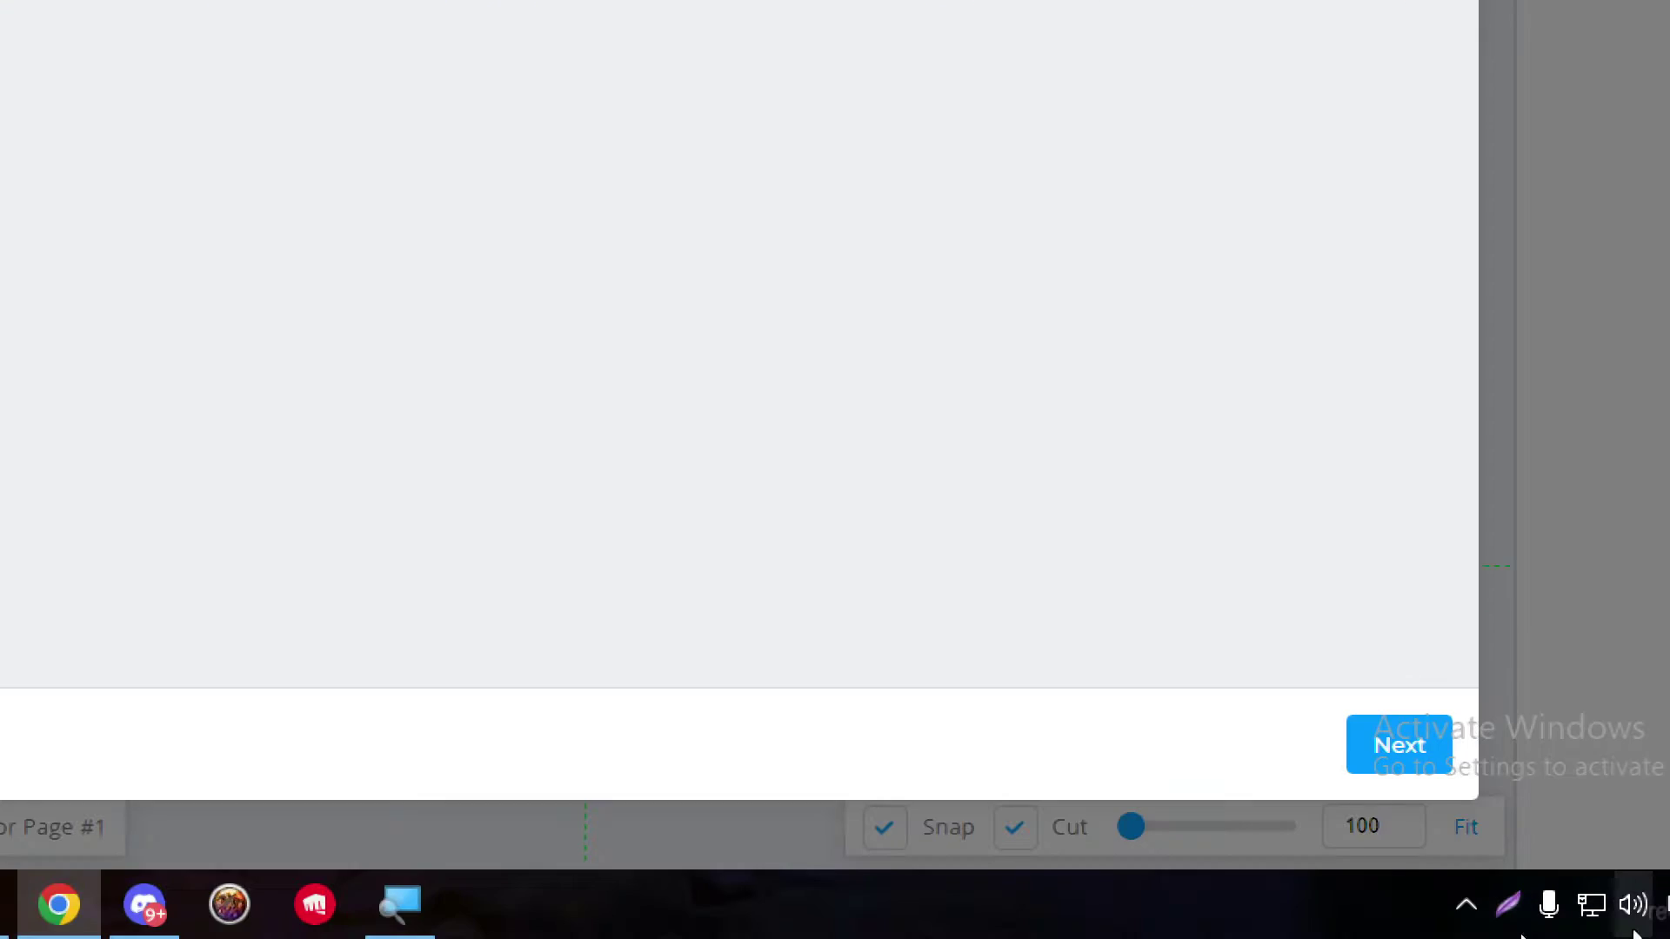
click(1405, 844)
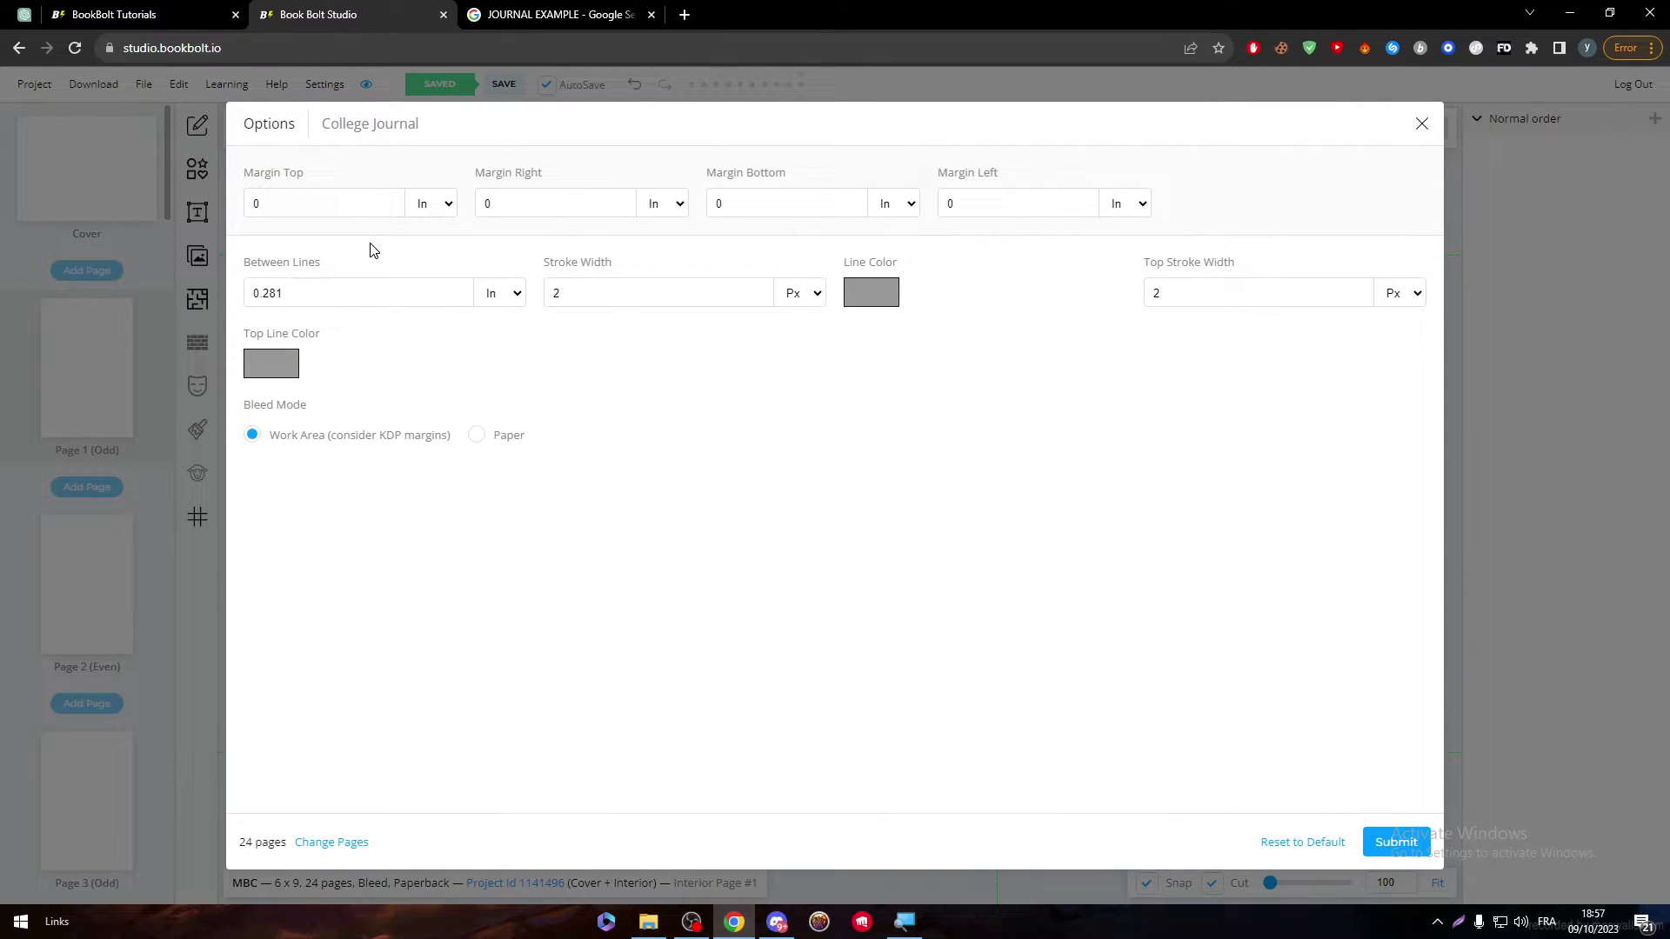
click(622, 266)
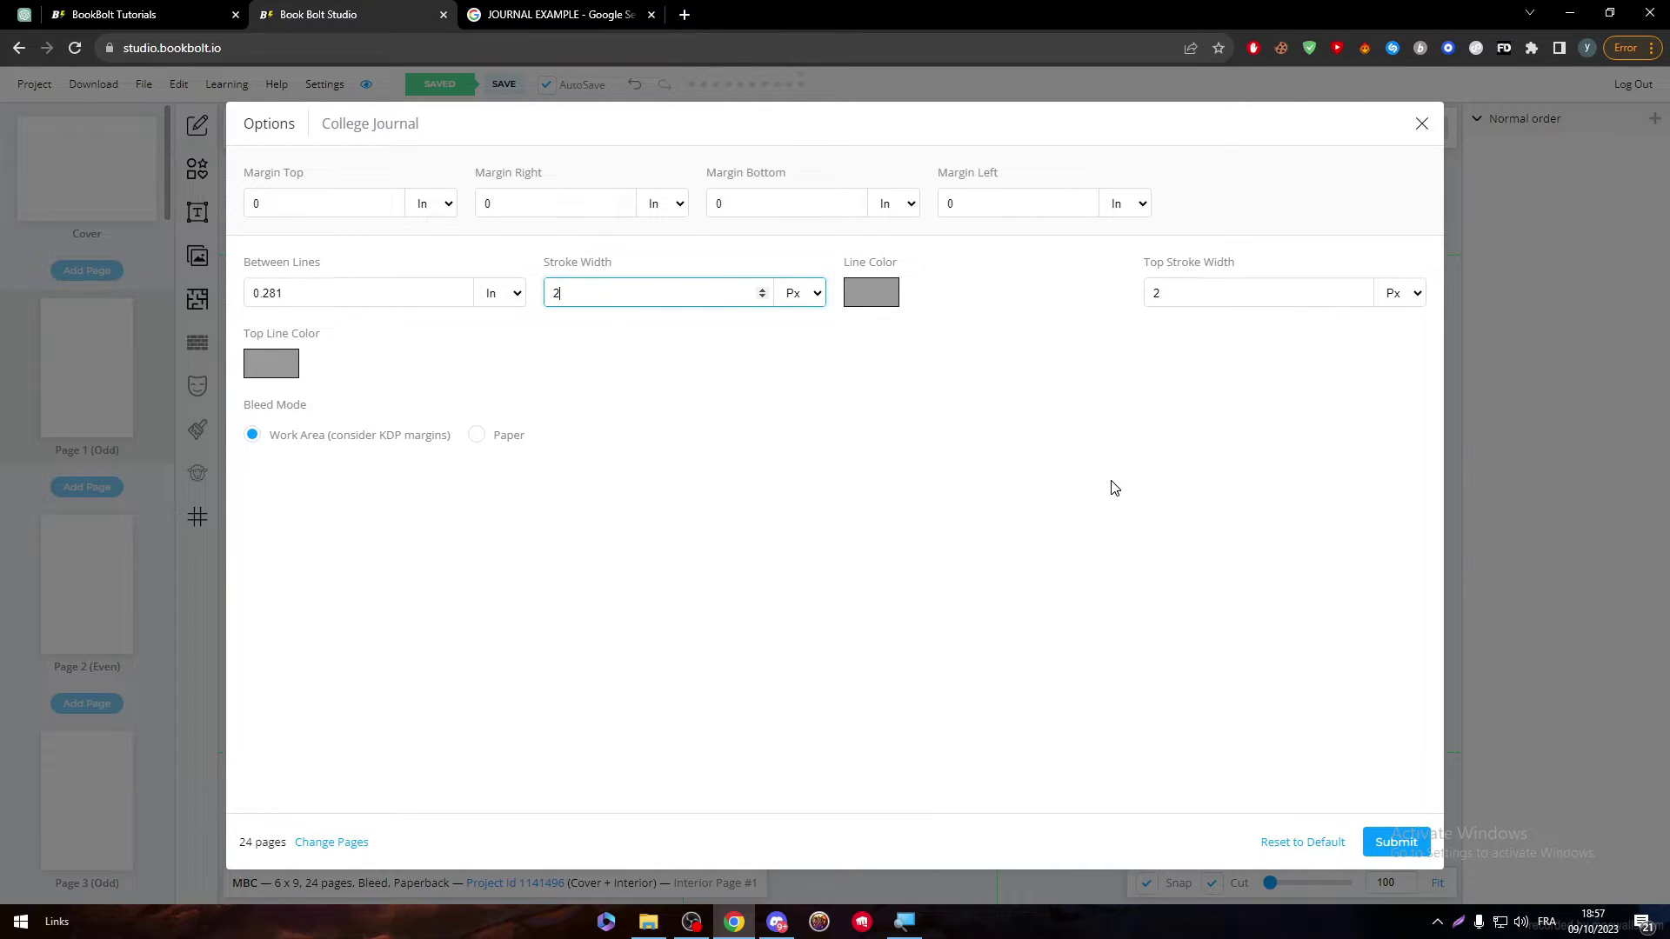
click(1405, 845)
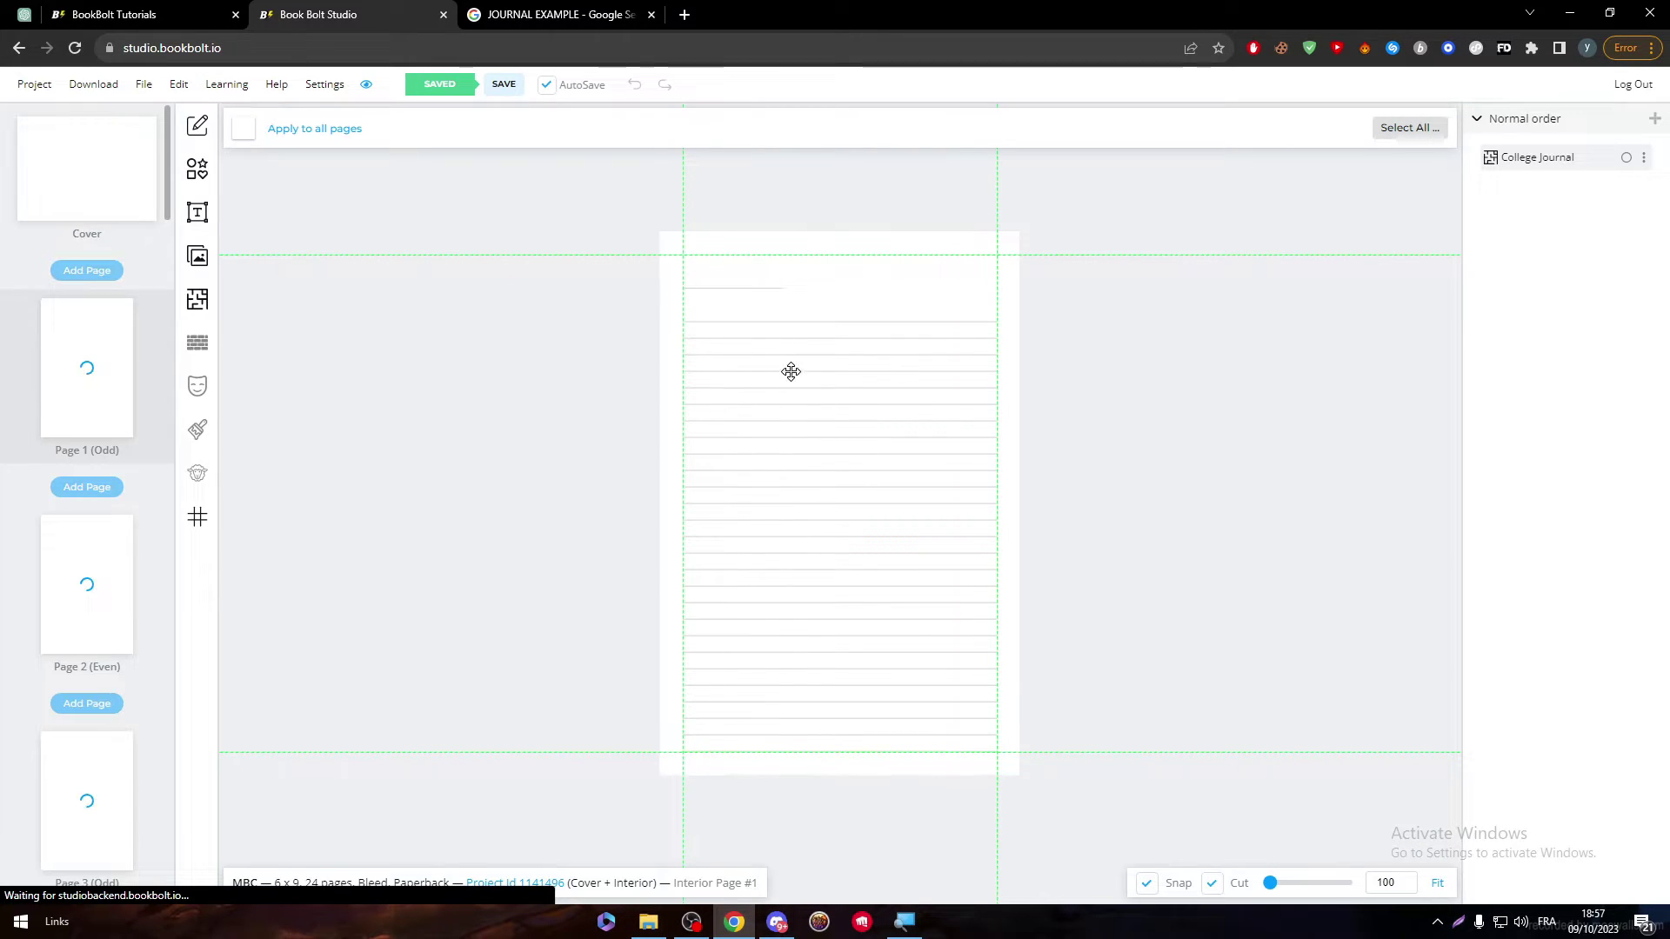
Step: Try Replace Color on page 1's College Journal template with the fill and stroke attributes turned off
click(885, 371)
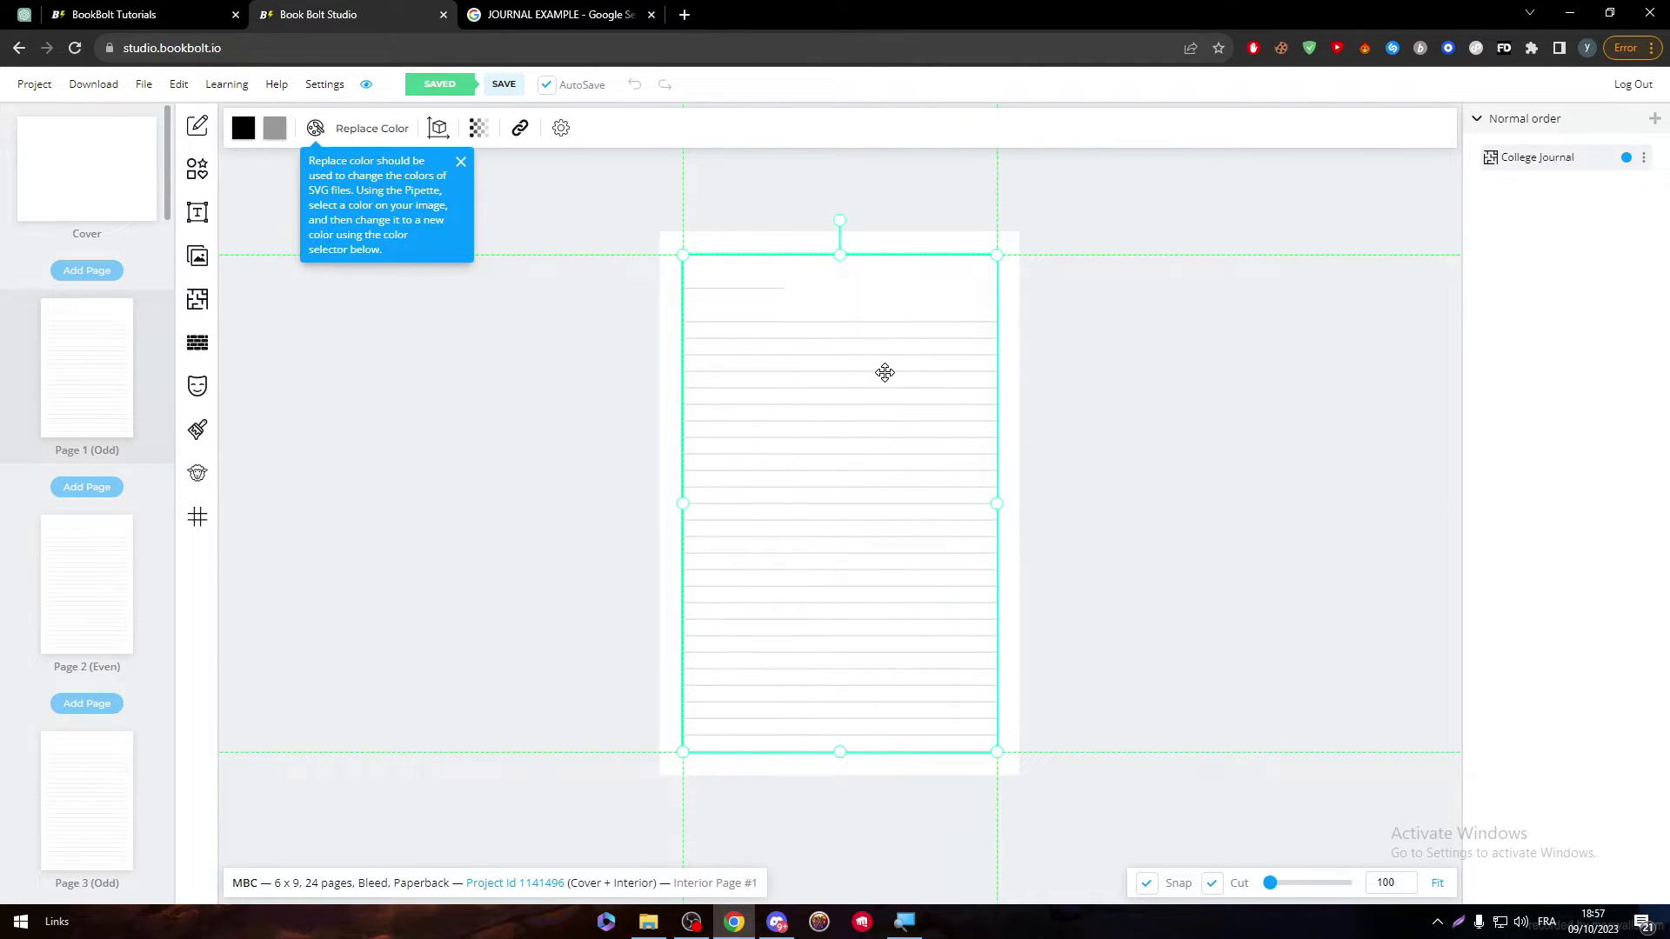
click(555, 132)
click(318, 133)
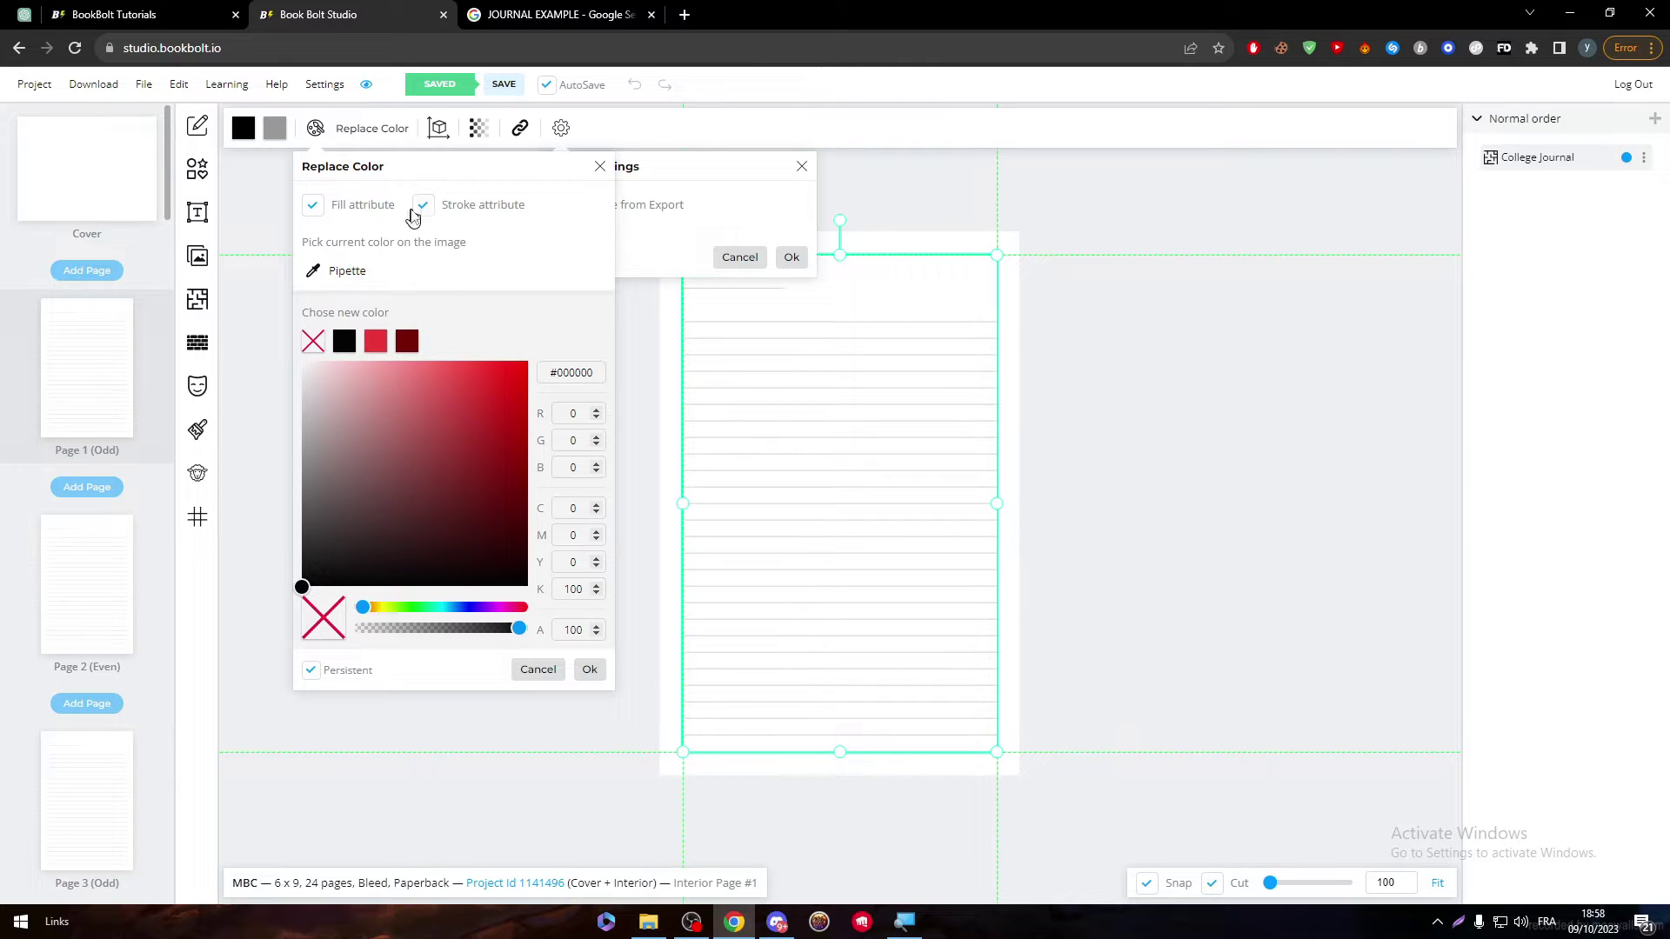
click(789, 259)
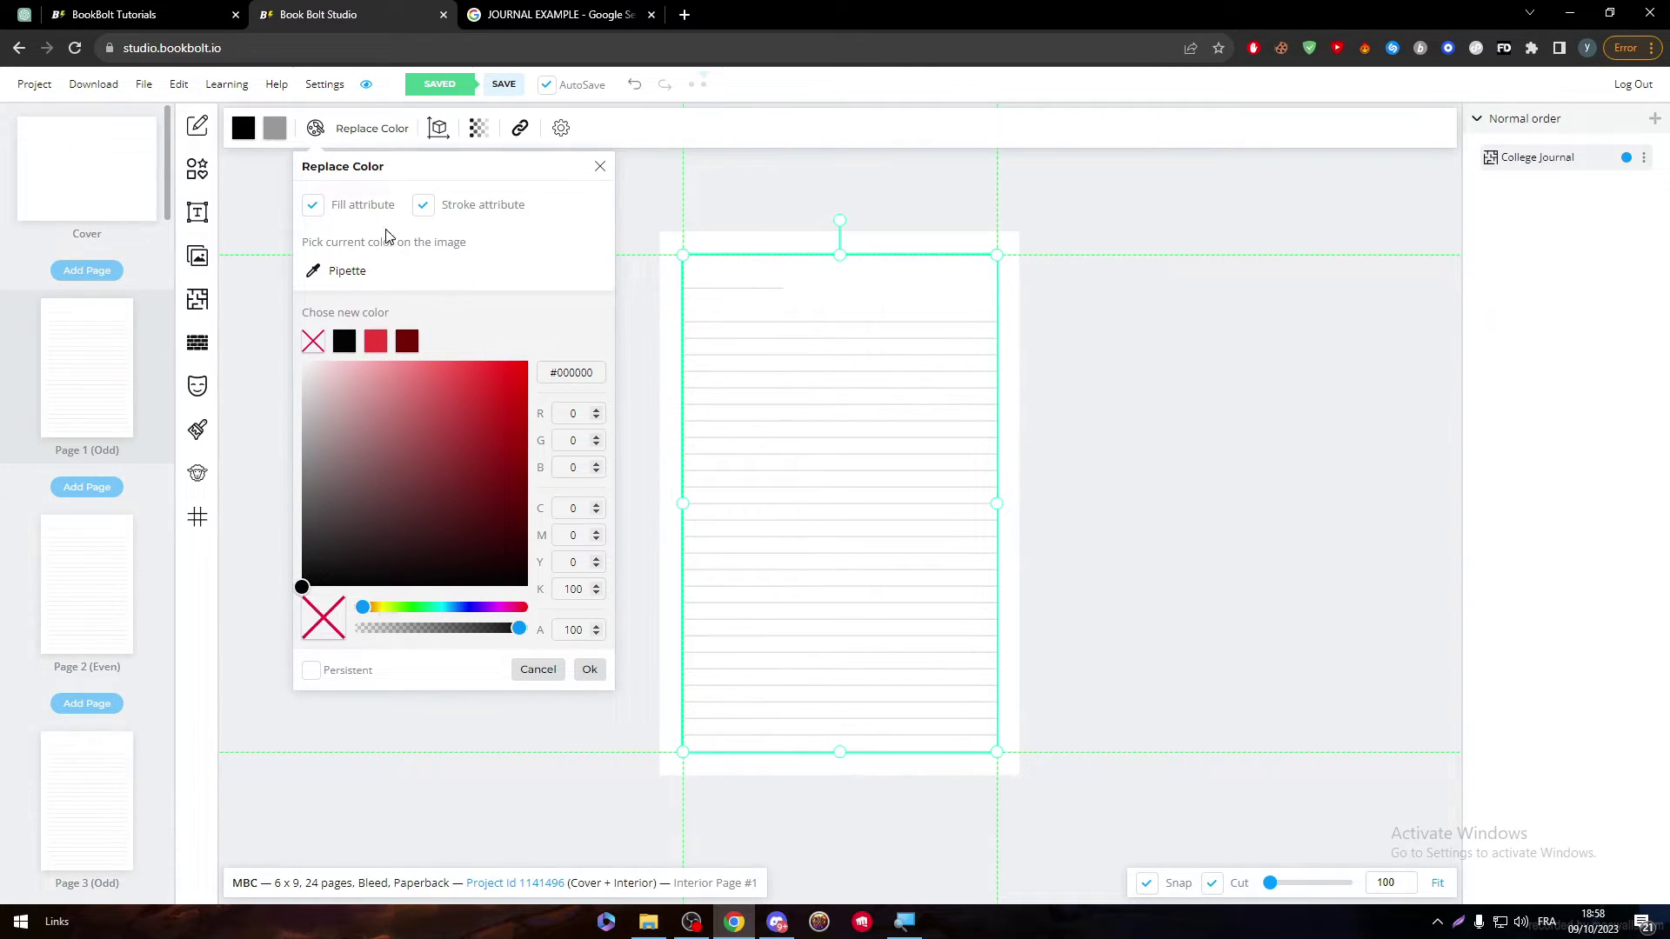
click(424, 209)
click(313, 205)
click(590, 669)
Step: Change the fill color of the College Journal template on page 1 from black to red
click(243, 129)
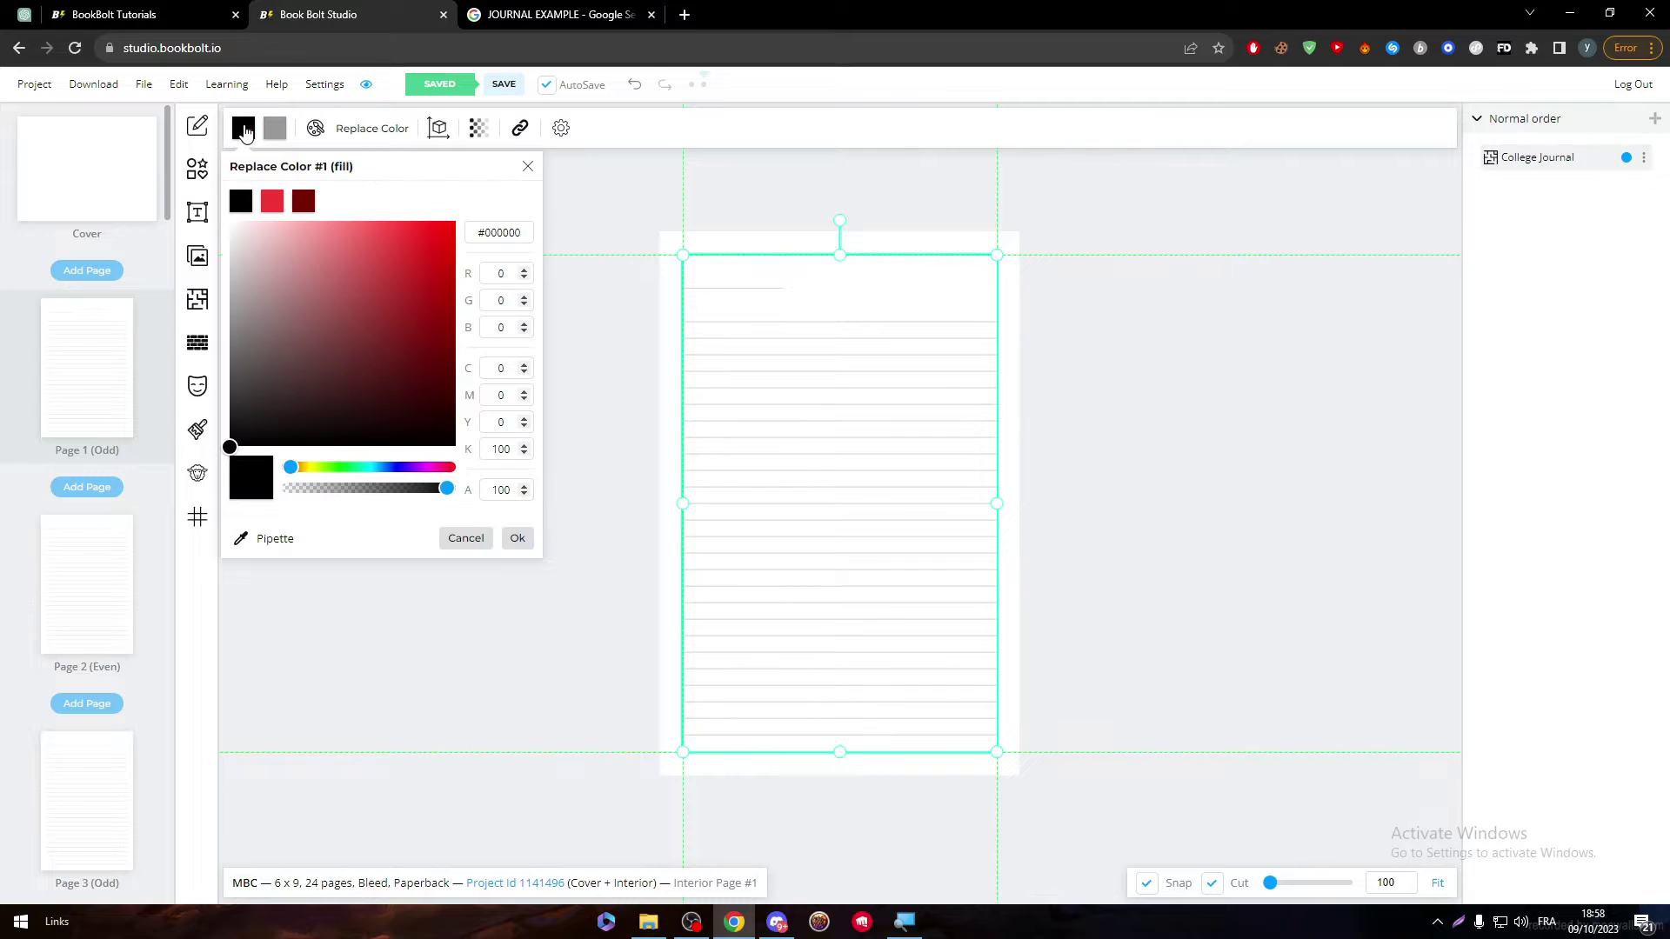
click(275, 283)
drag(275, 284, 442, 246)
click(551, 226)
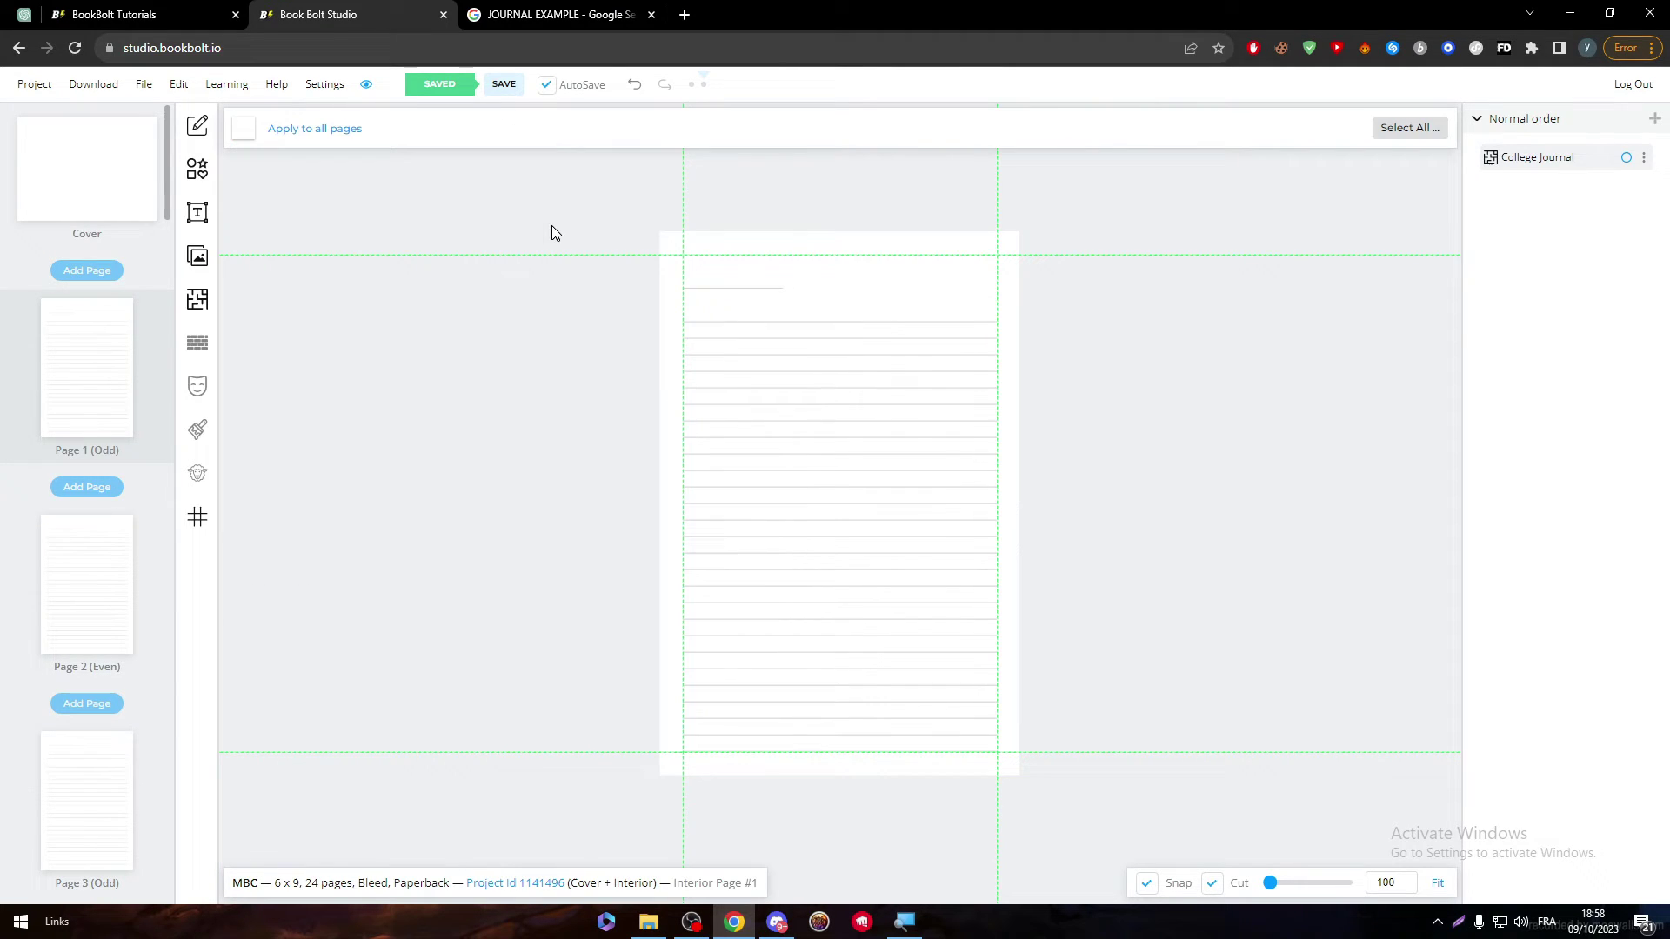
Step: Recolor the stroke of the College Journal template's lines on page 1 to red
click(247, 131)
click(876, 355)
click(275, 129)
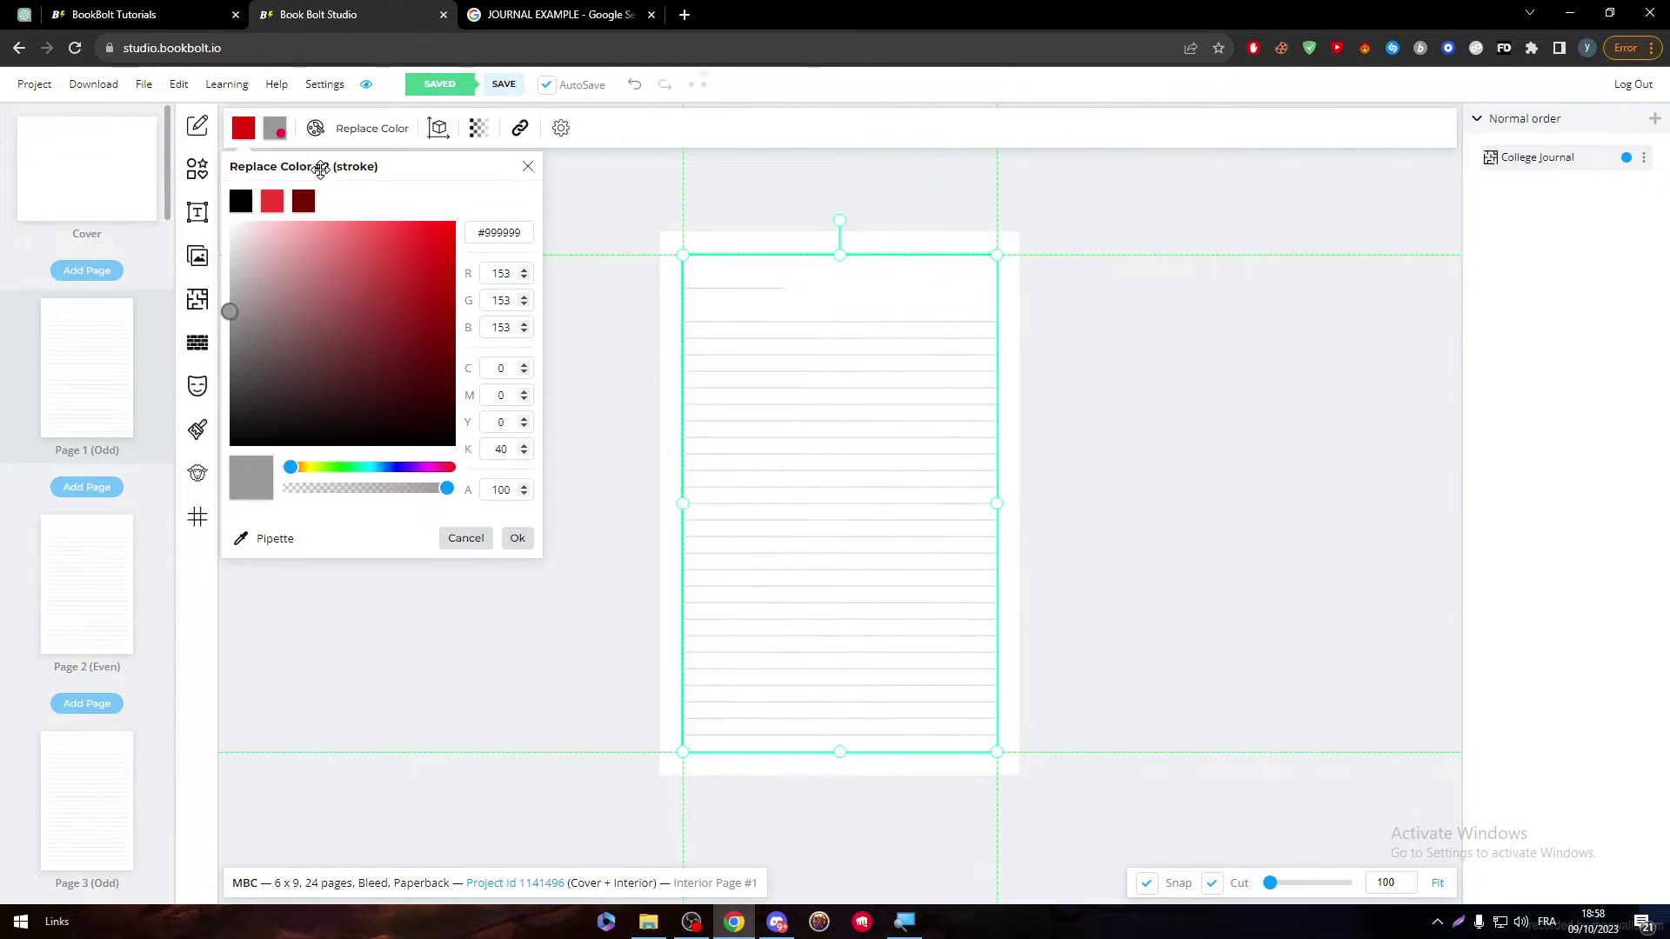
click(414, 256)
drag(414, 256, 593, 189)
click(593, 189)
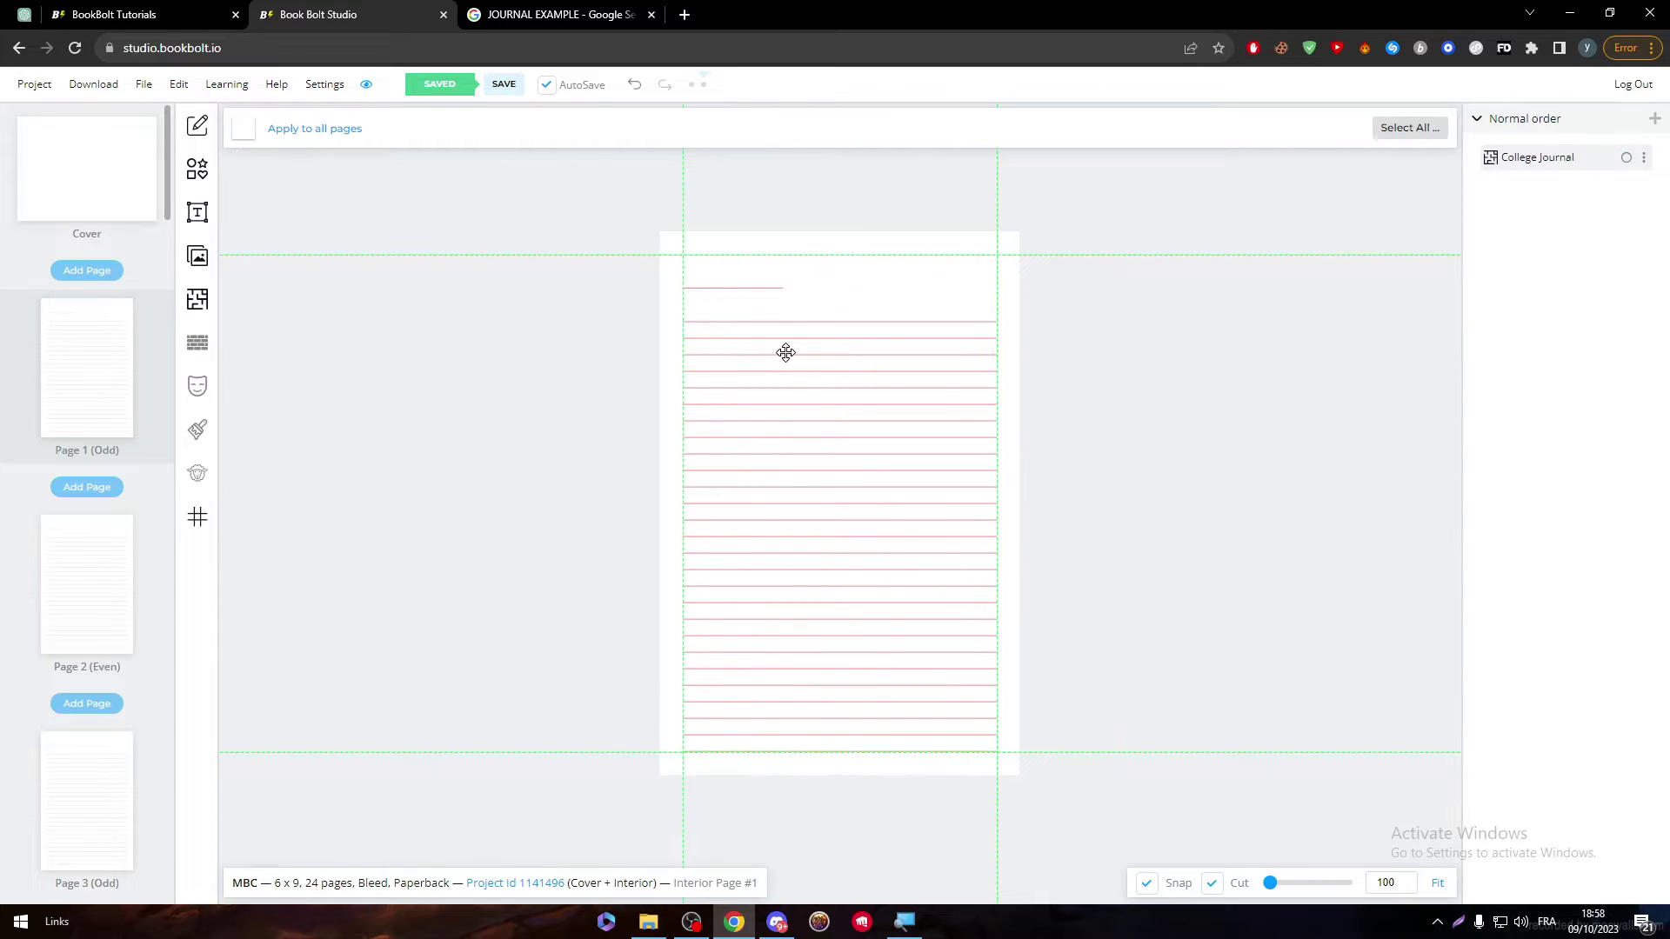
click(786, 352)
click(647, 314)
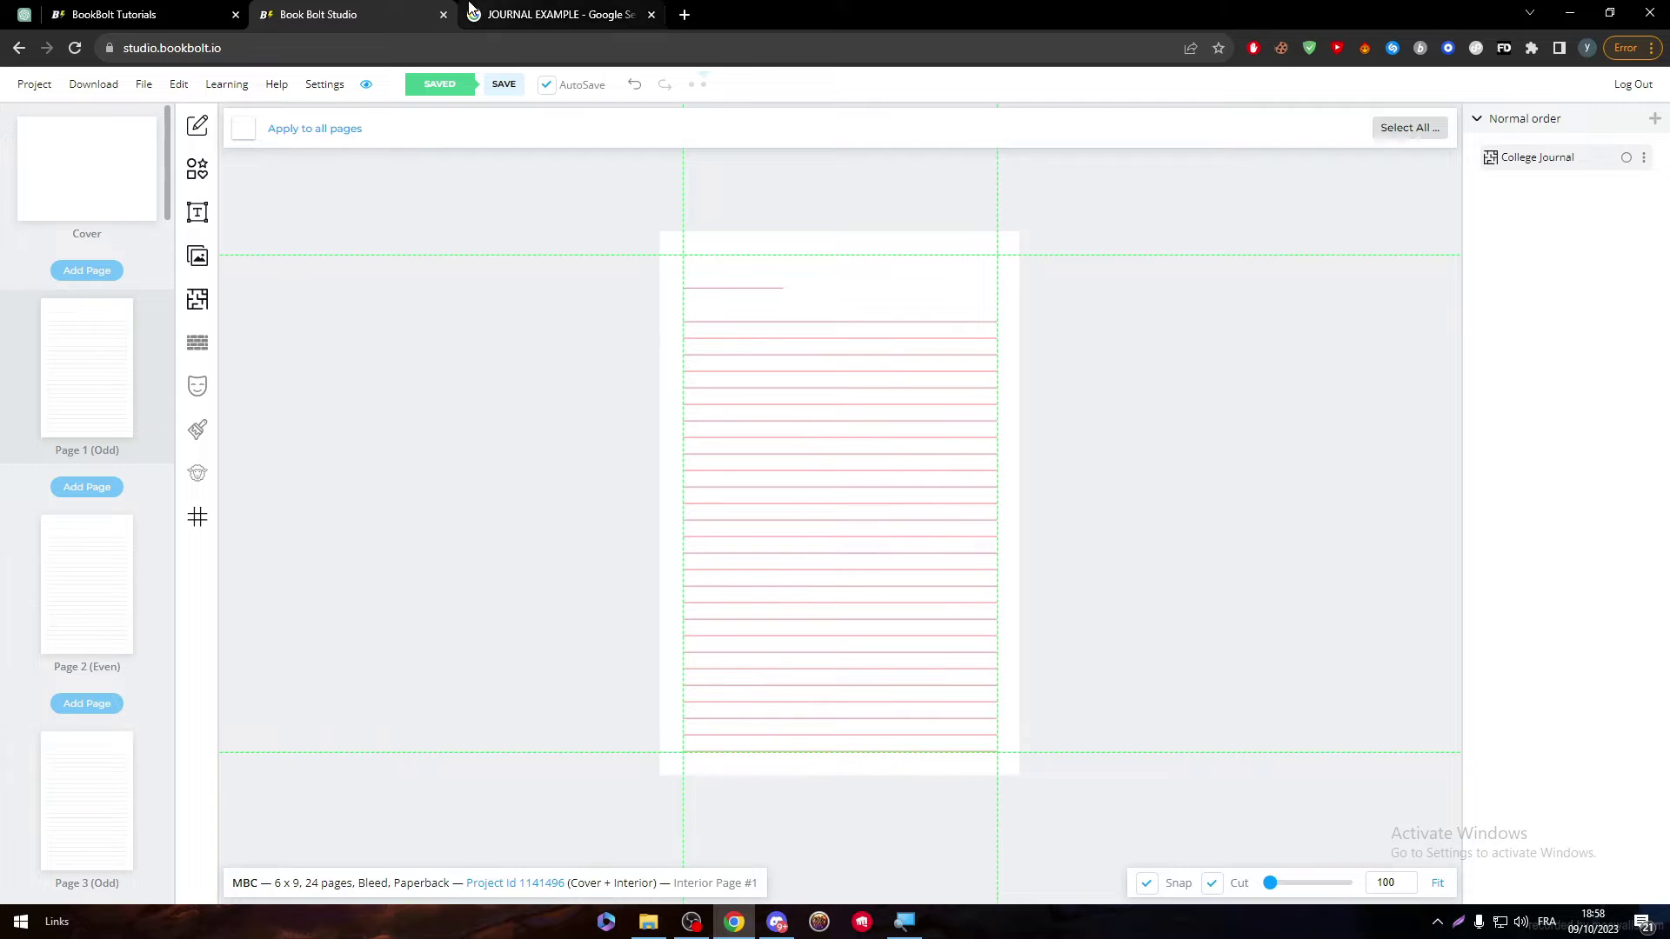
Step: Look at the travel journal sample in the image results again, then switch to the BookBolt Tutorials page
click(510, 9)
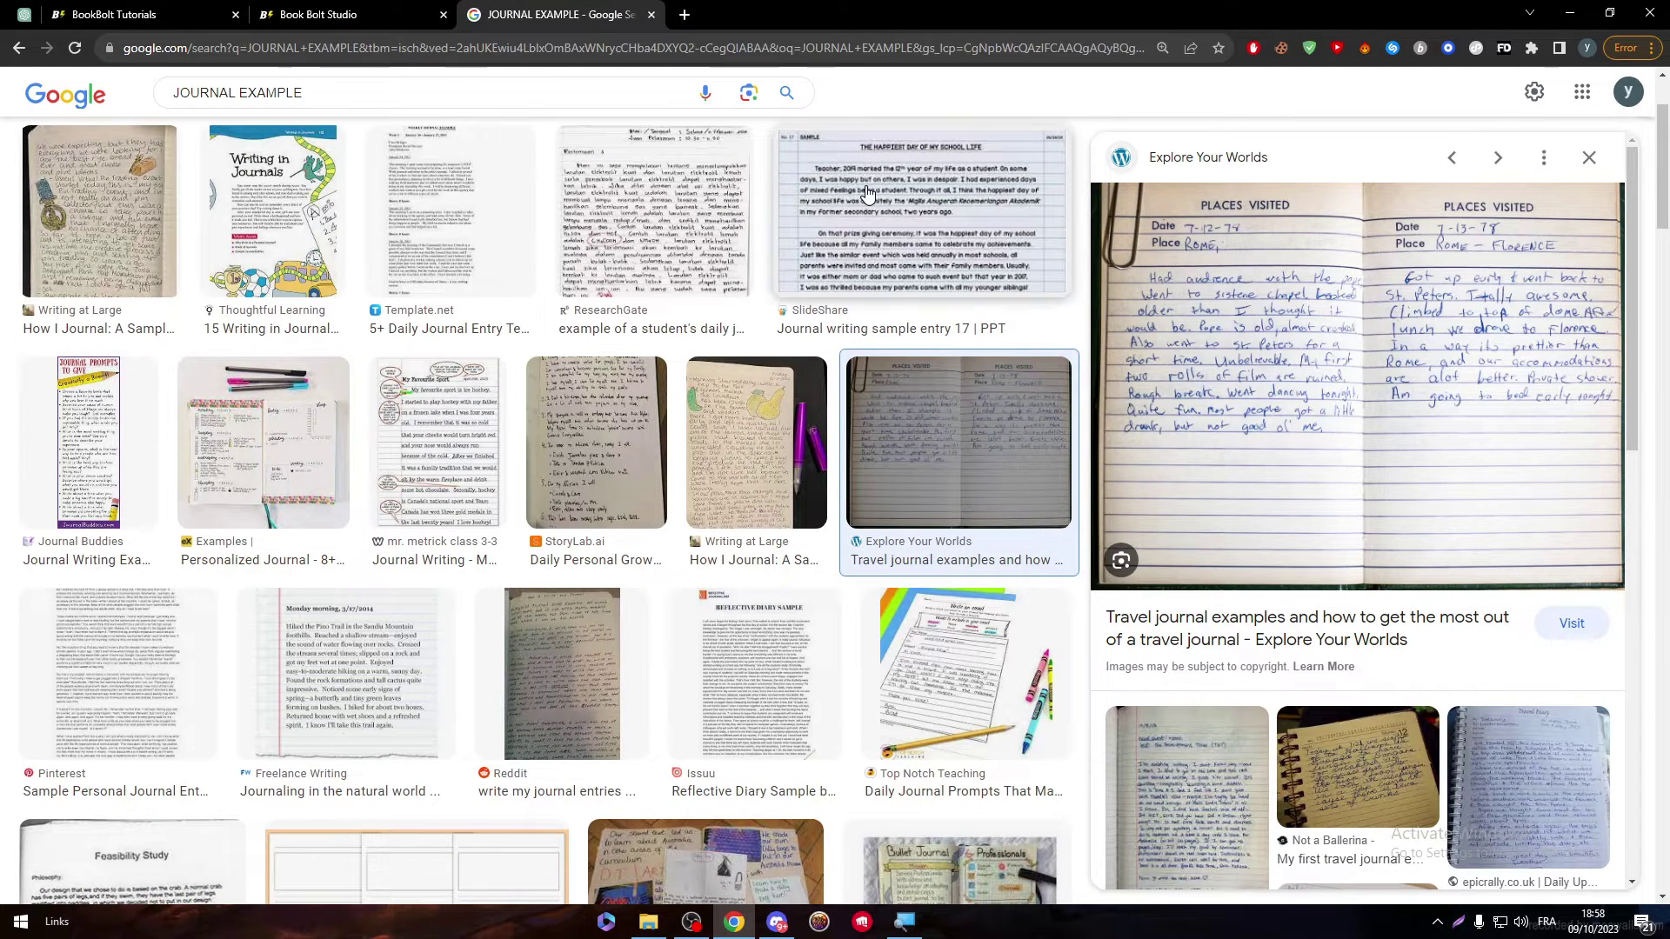
click(1000, 235)
click(149, 14)
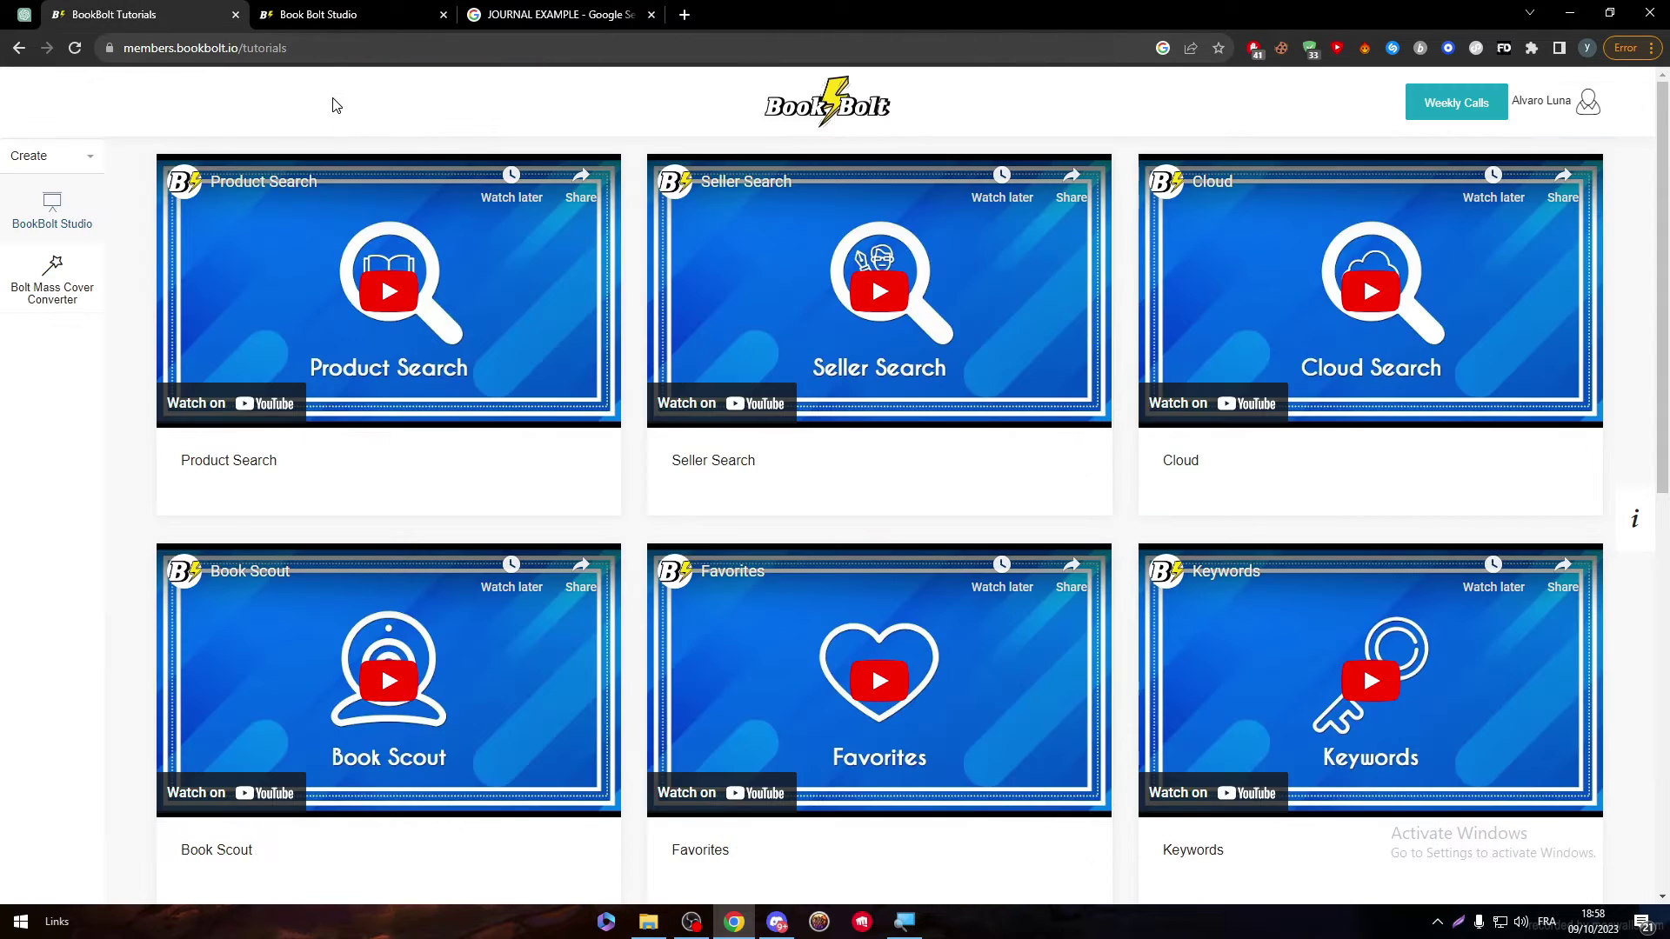
Step: Create a Paperback: Cover and Interior project named EZAEZAEAZE, 6 x 9 in, black & white interior with cream paper, with bleed, 24 pages
click(331, 14)
click(49, 85)
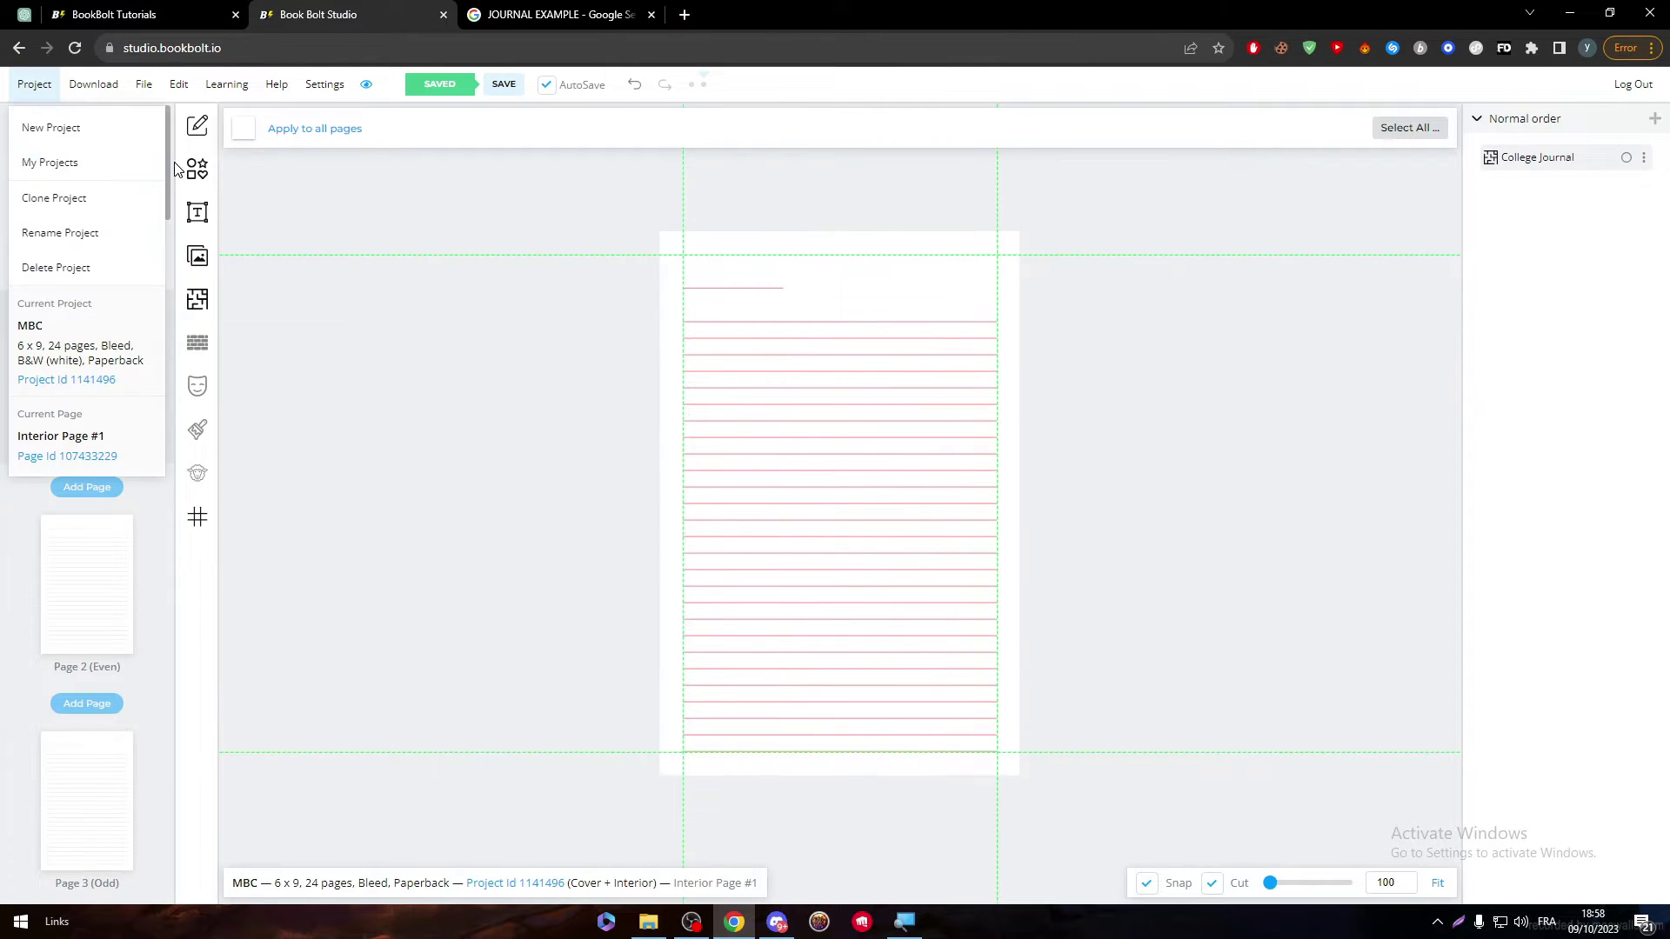
click(53, 129)
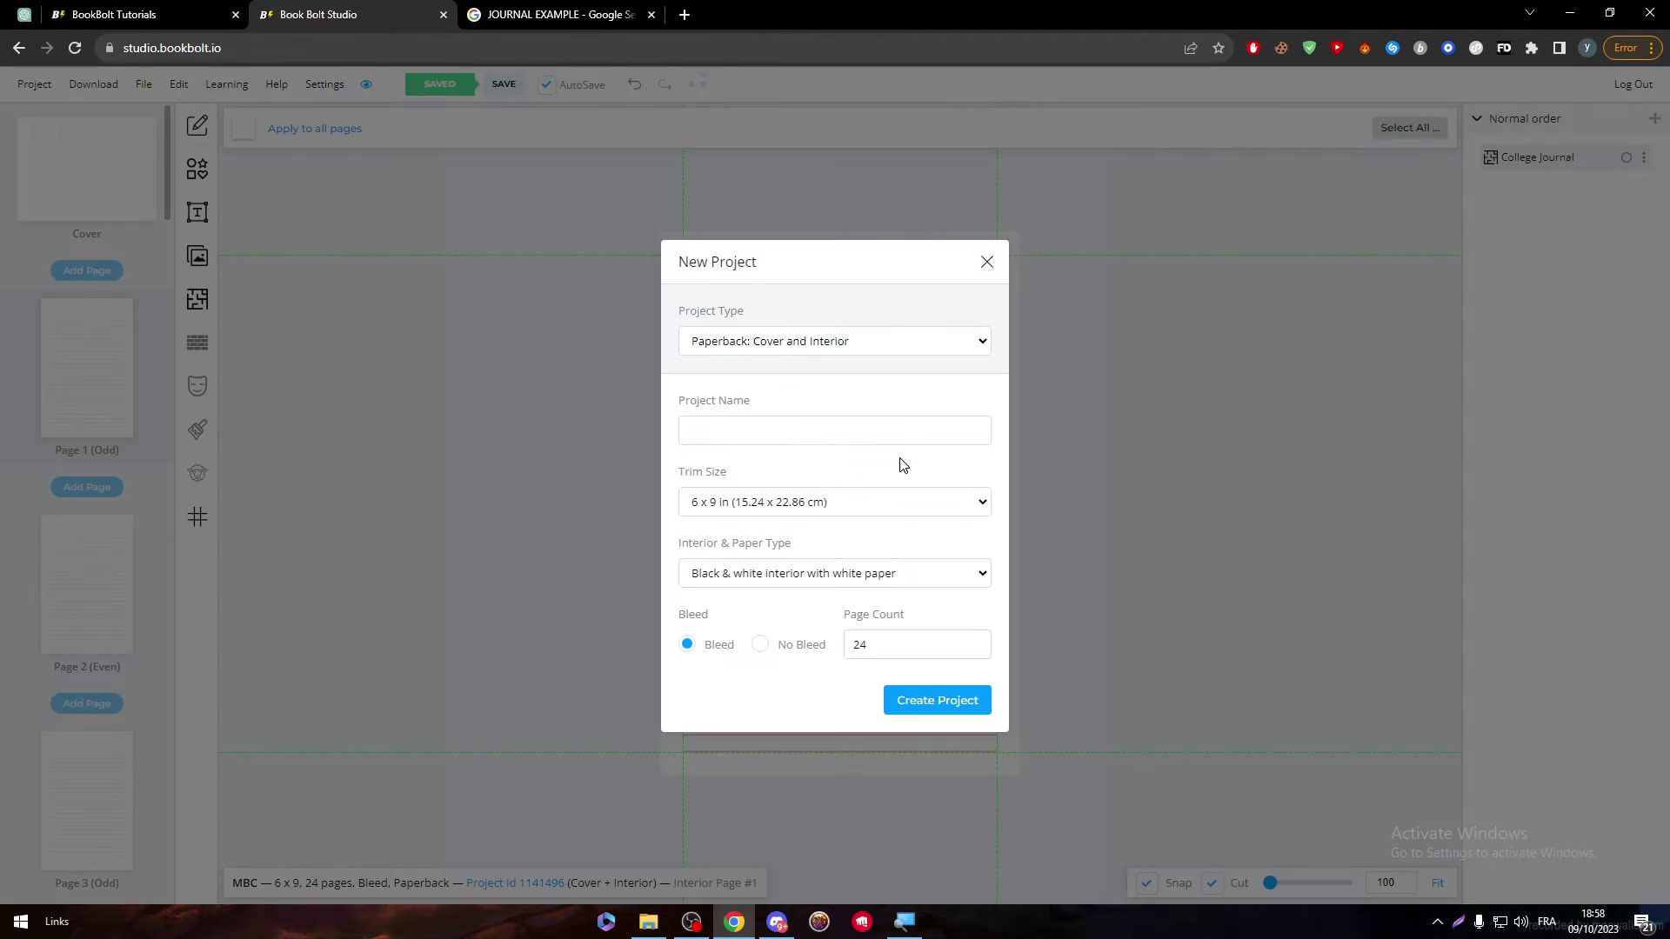
click(857, 581)
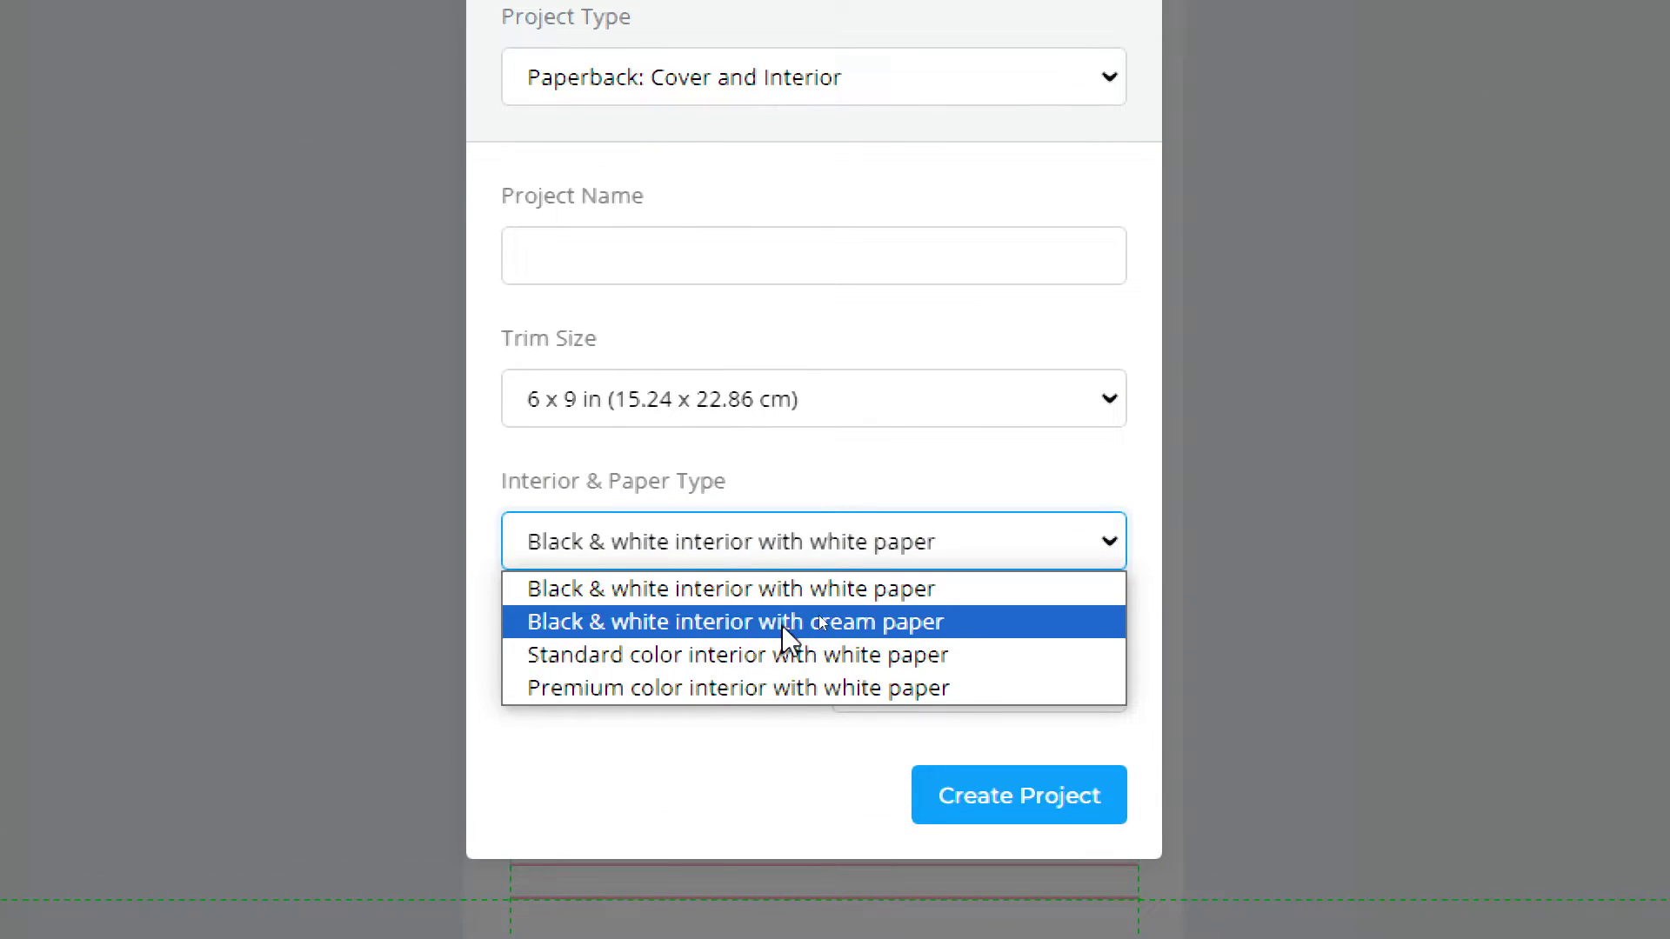
click(781, 624)
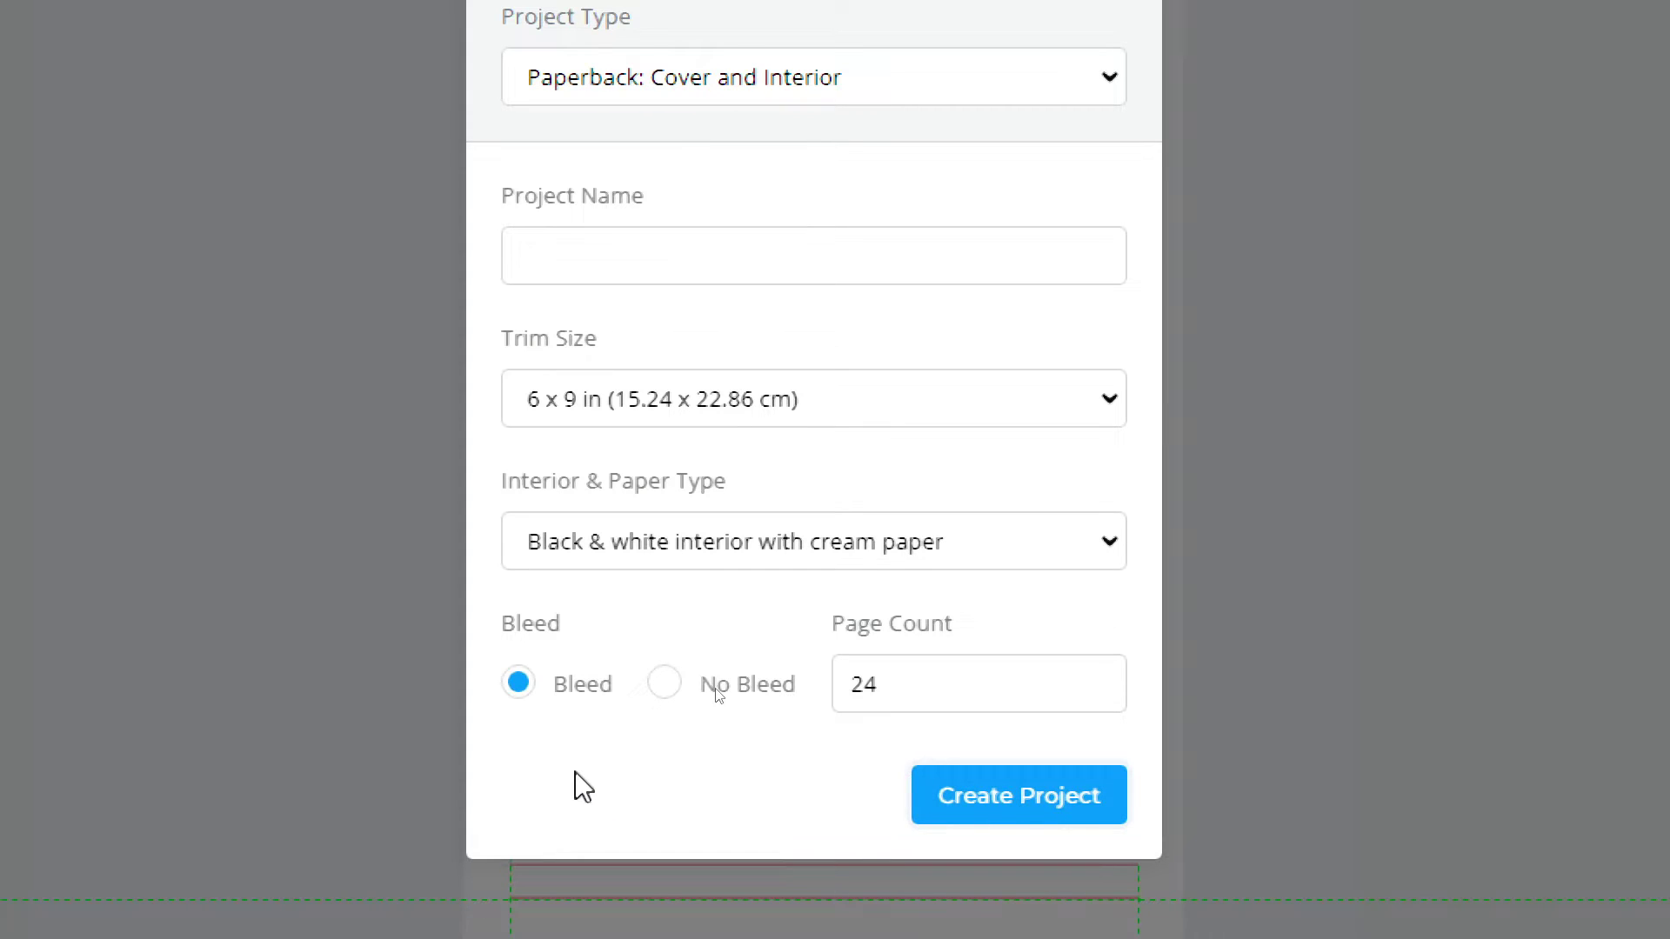
click(1095, 809)
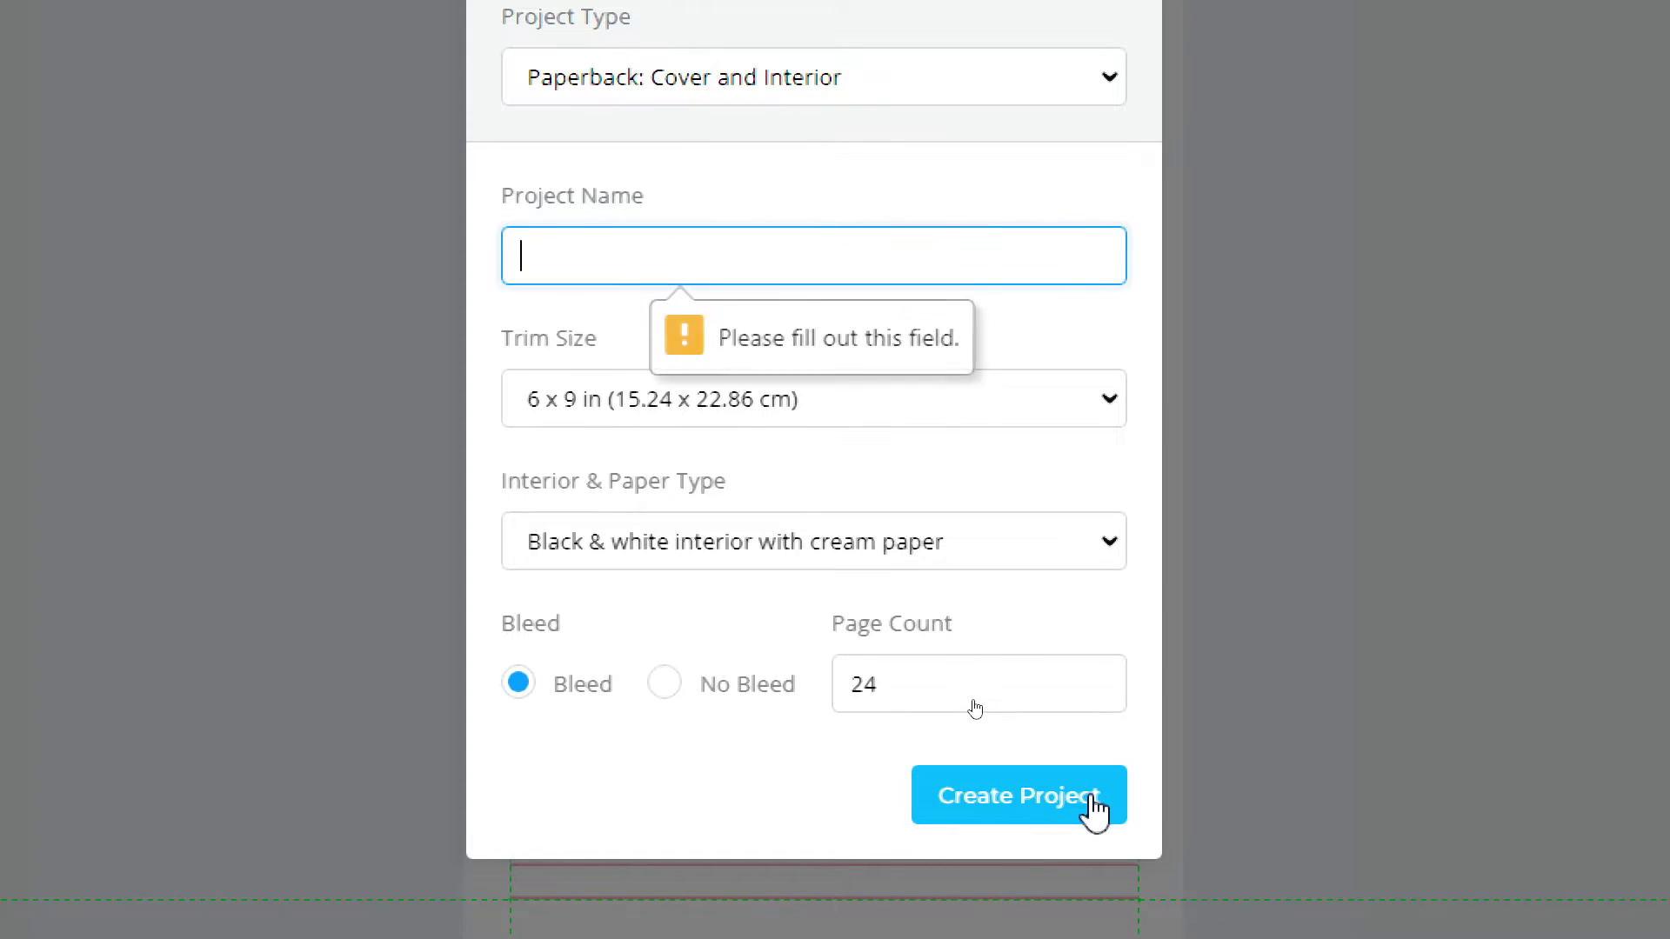
text(EZAEZA)
scroll(1239, 924, down, 1)
text(EAZE)
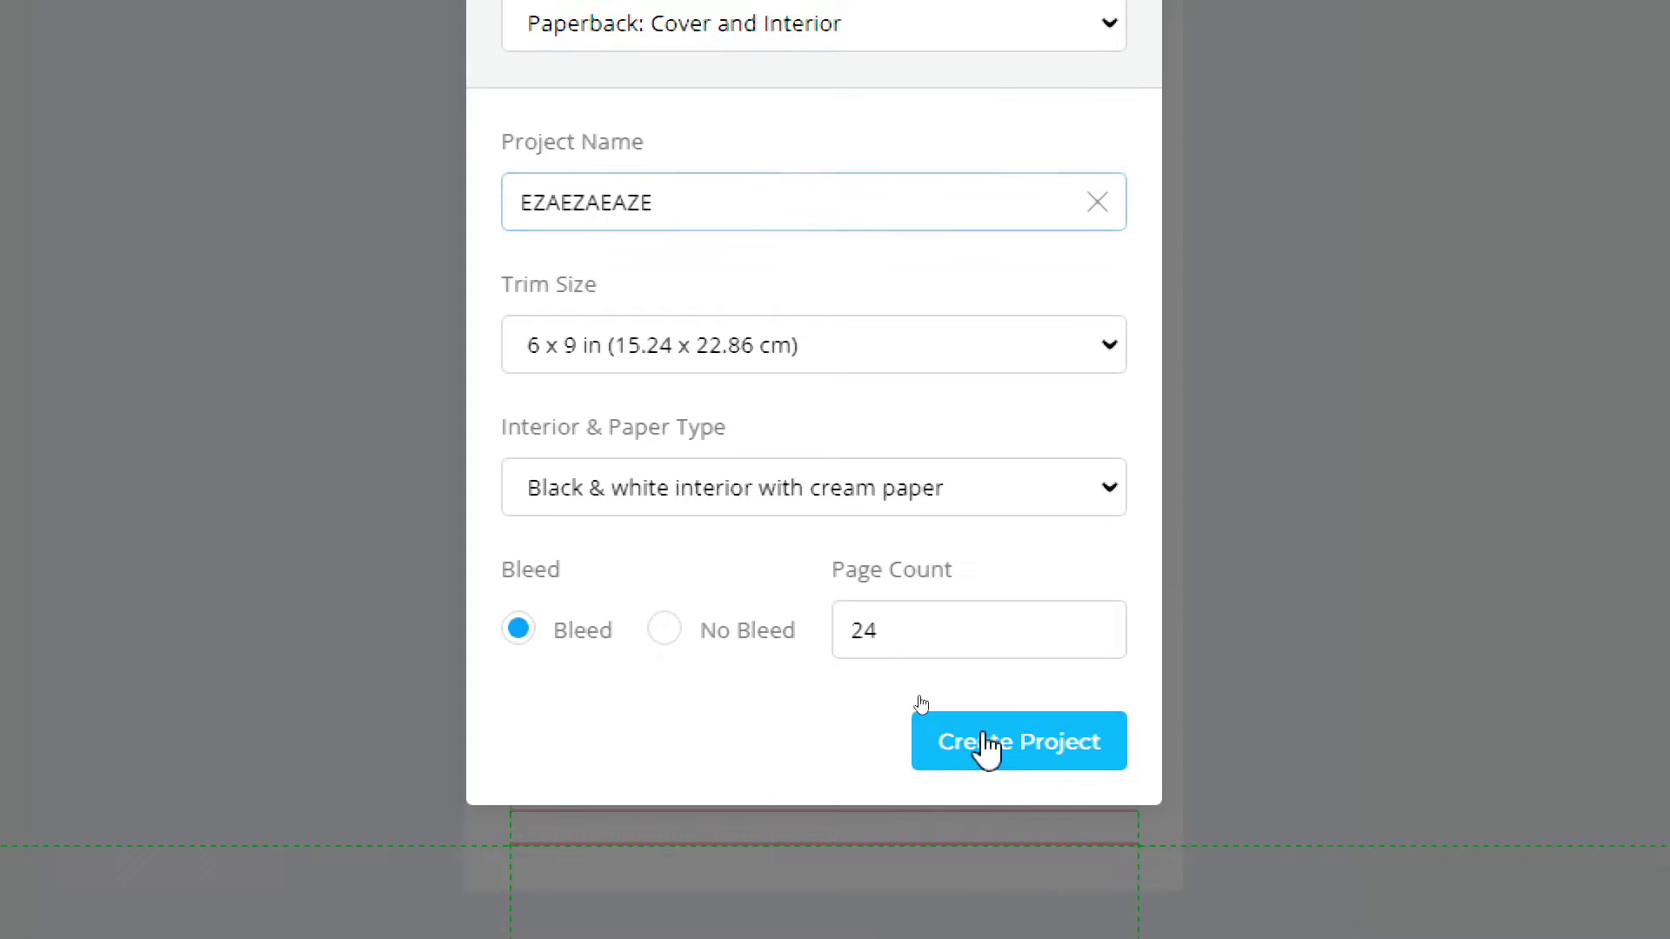
click(986, 741)
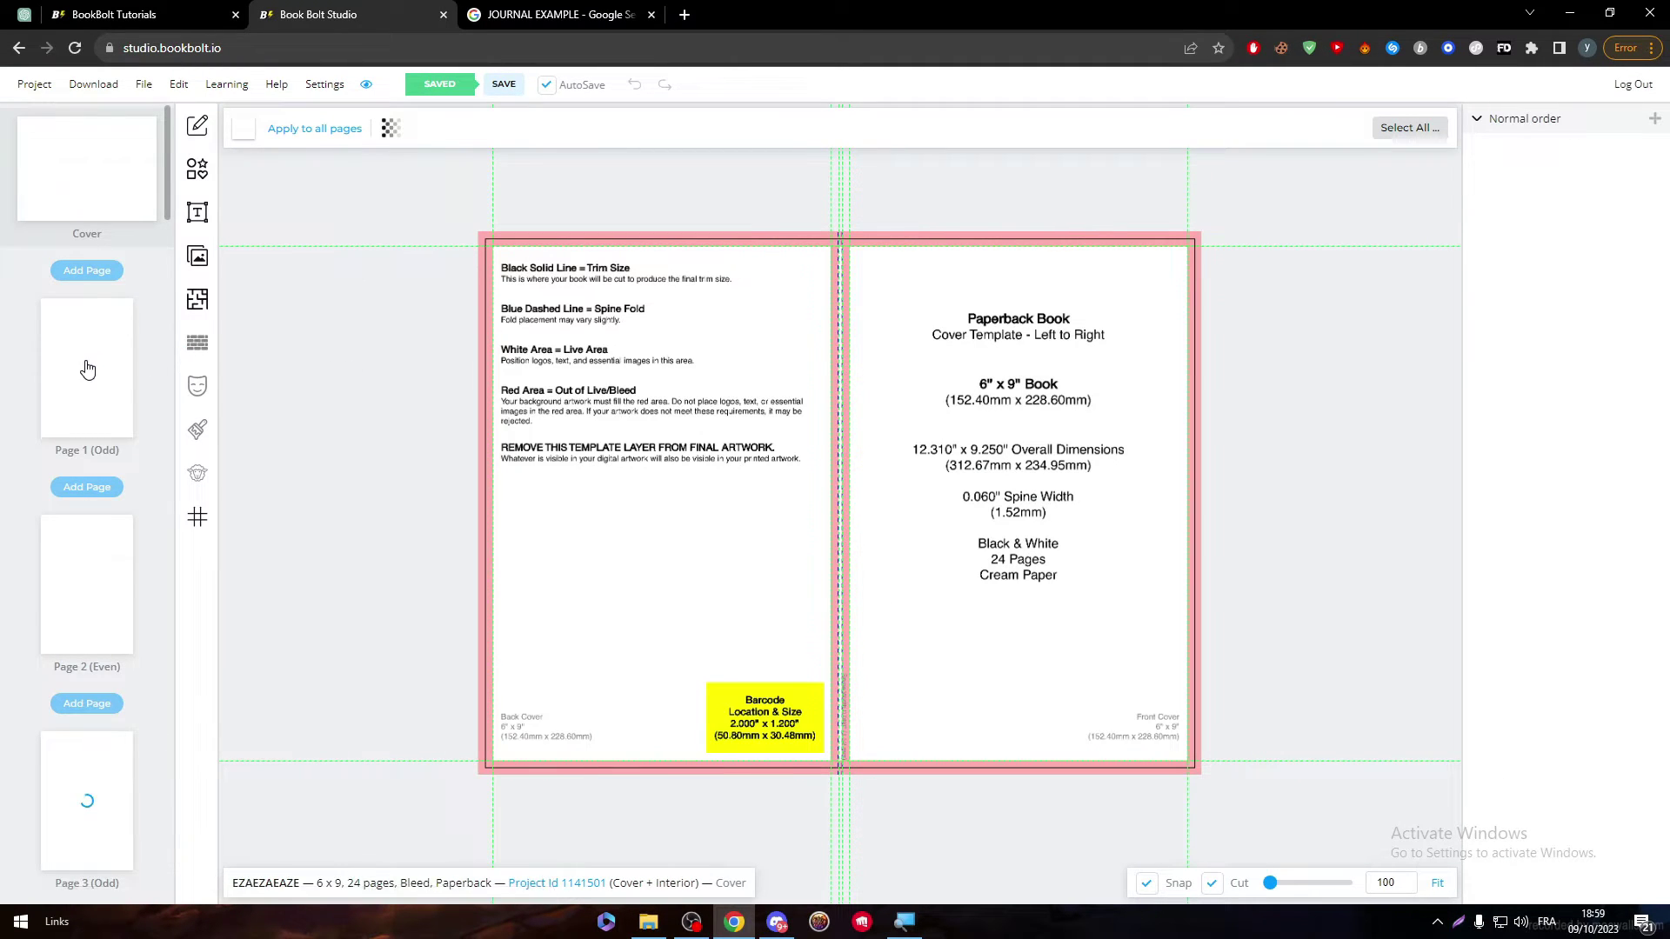
Step: Choose the Wide Journal interior template from page 1 and assign it to pages 1 through 24, leaving out the cover
click(87, 370)
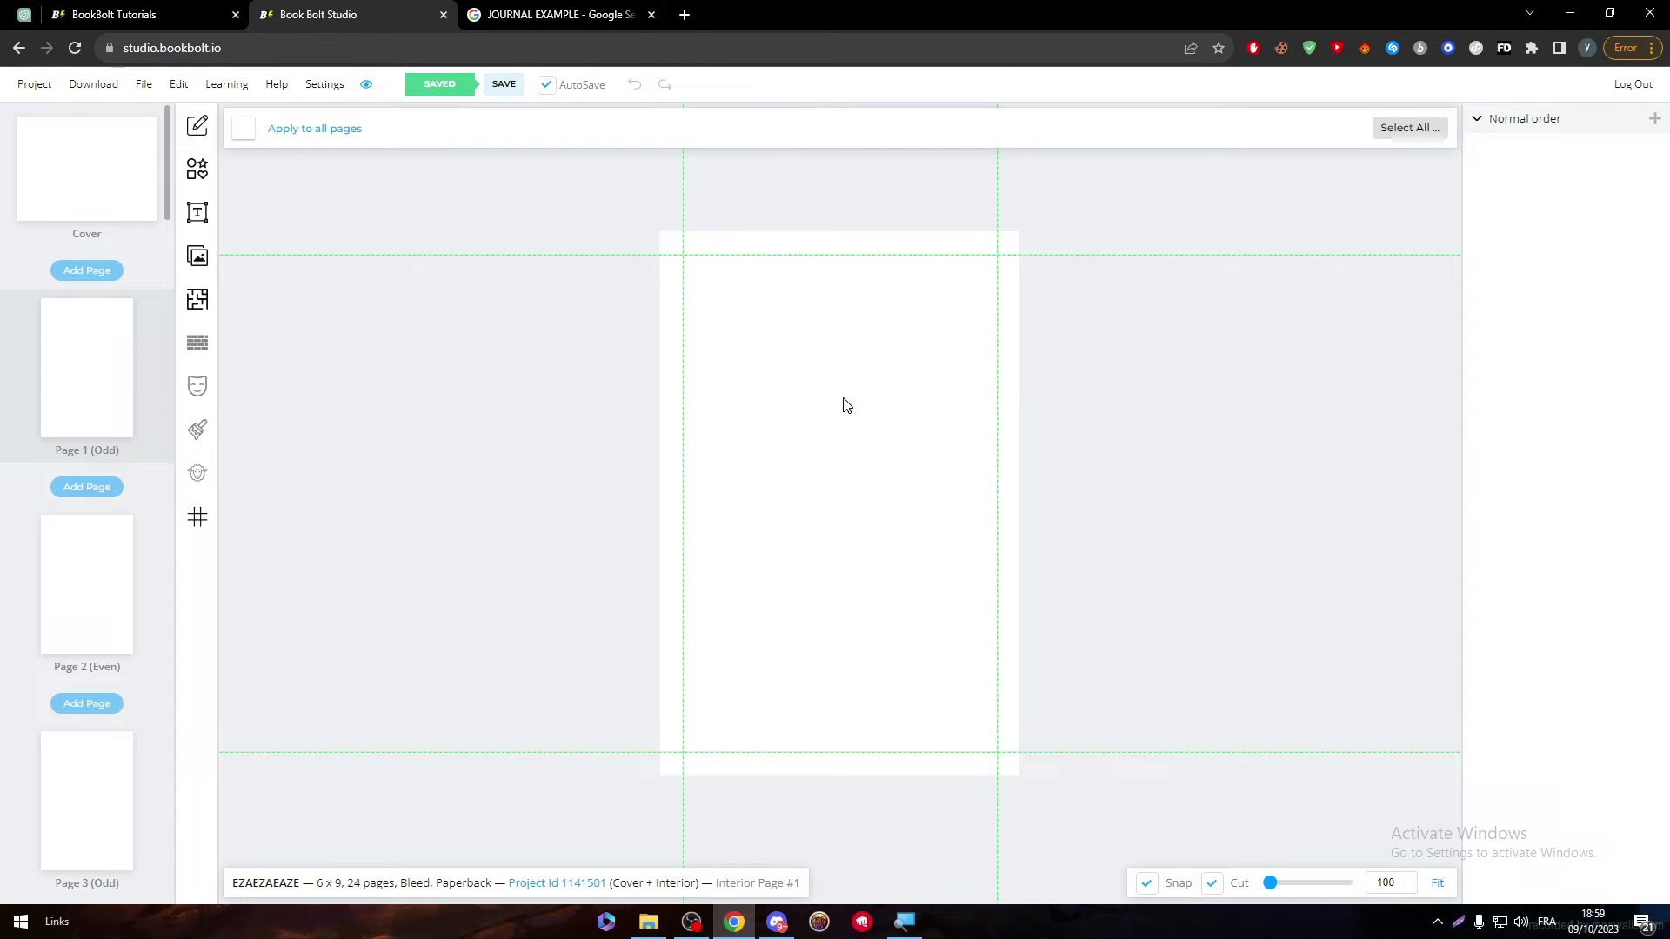
drag(717, 261, 1058, 714)
drag(1075, 824, 1082, 790)
click(197, 301)
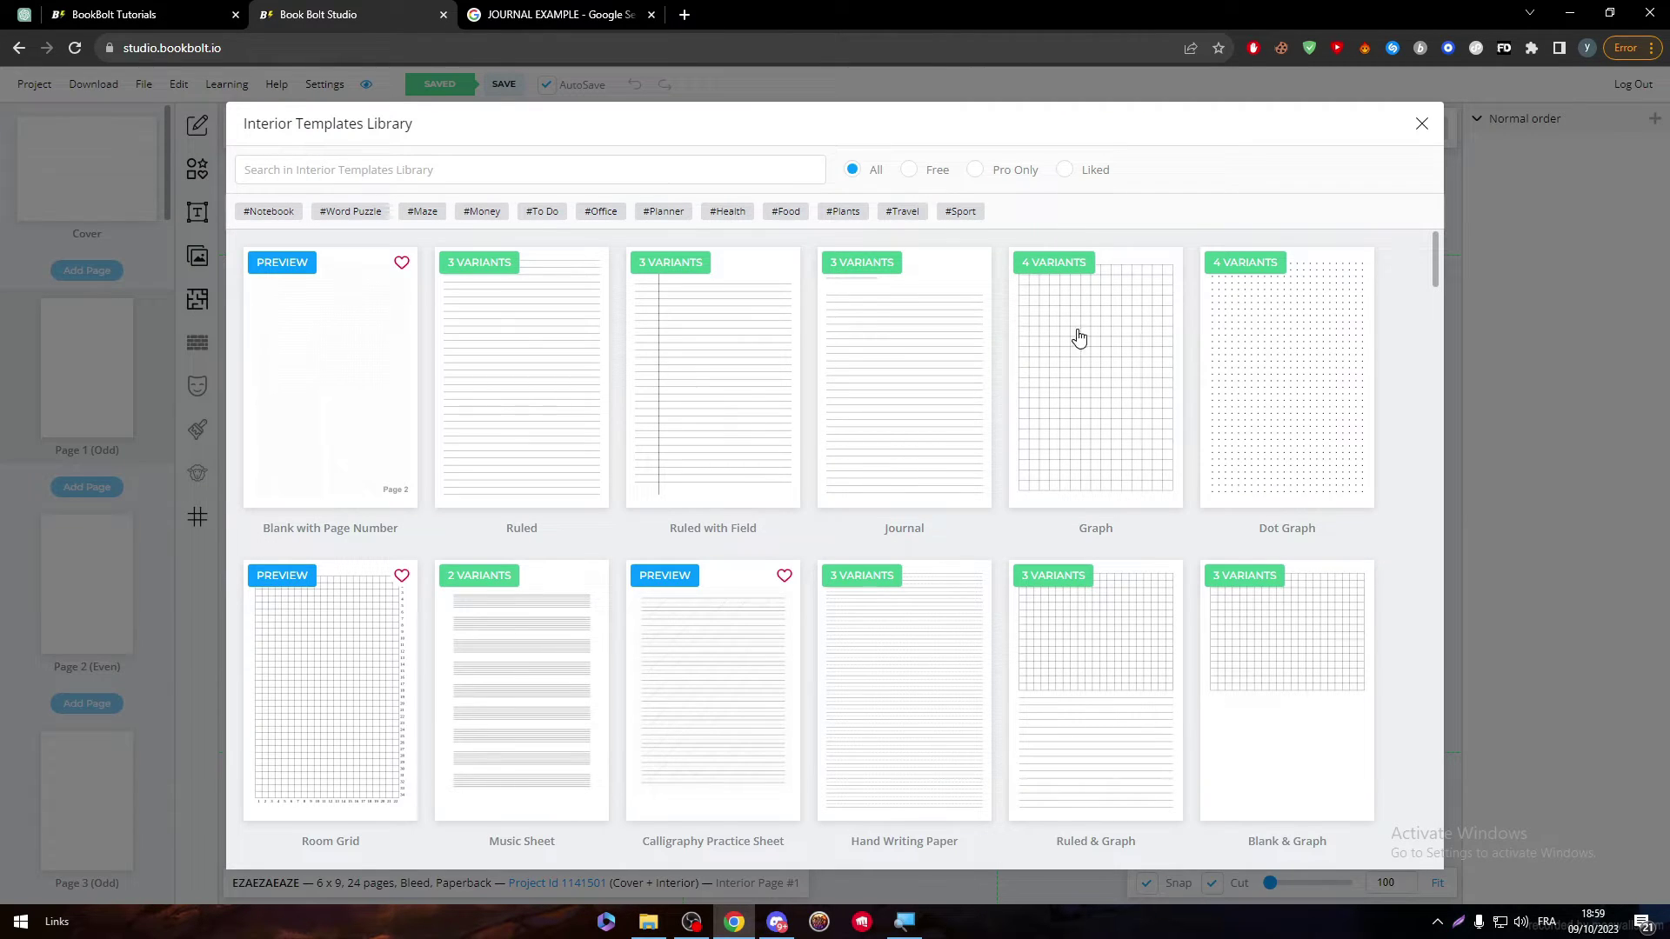
click(863, 378)
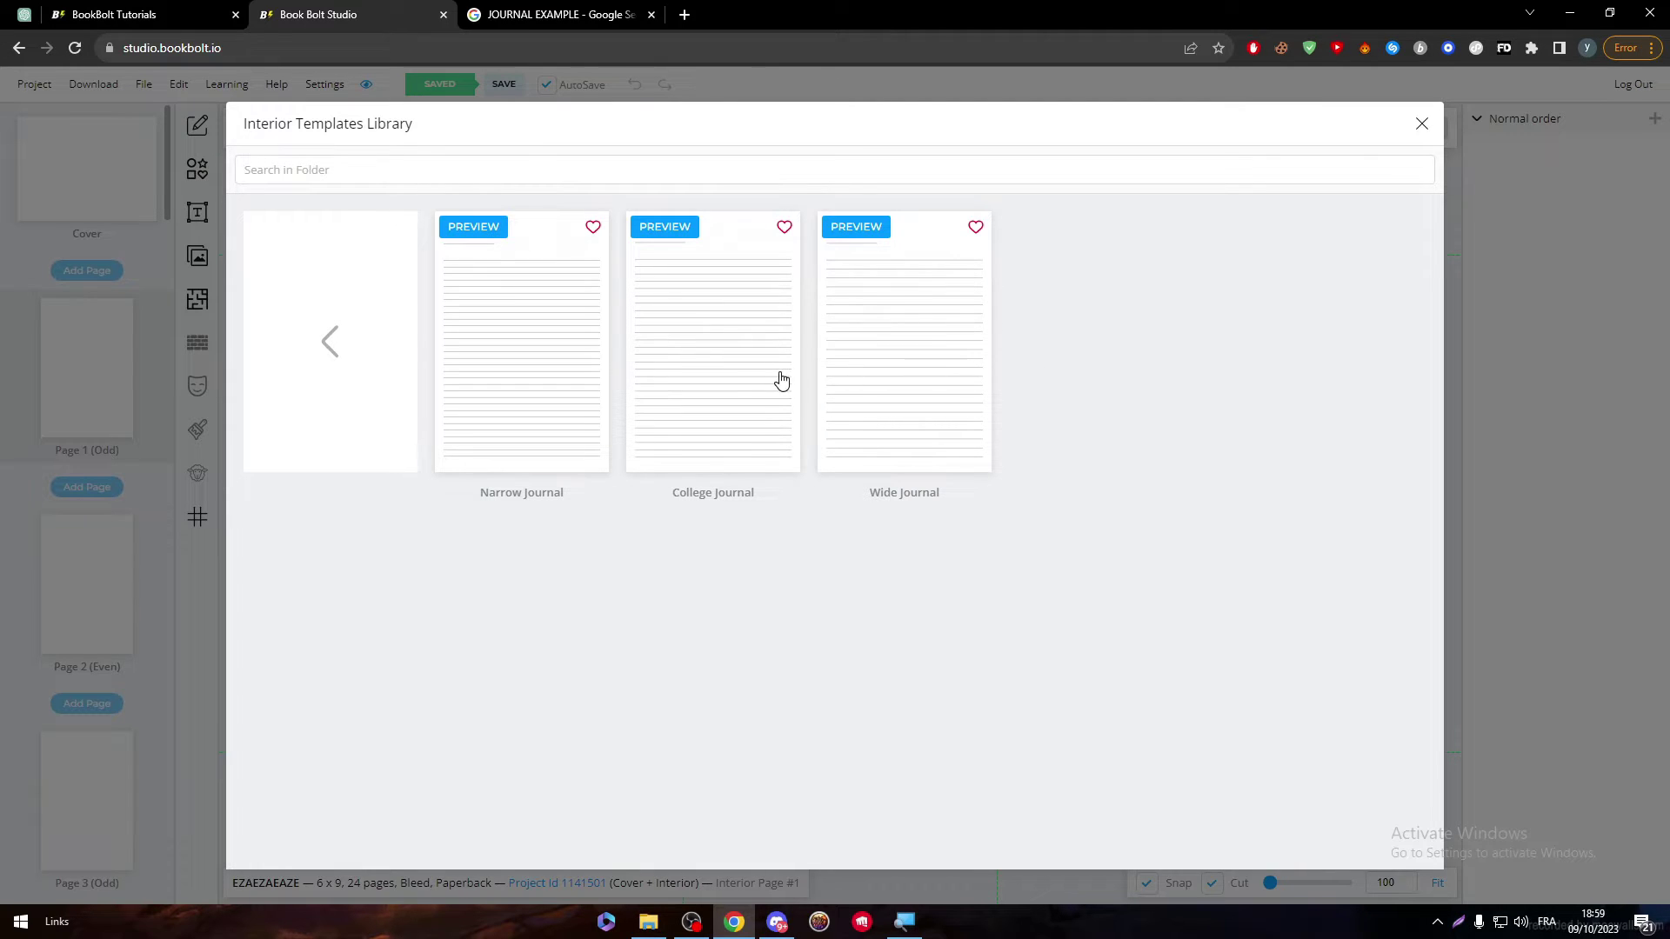
click(924, 379)
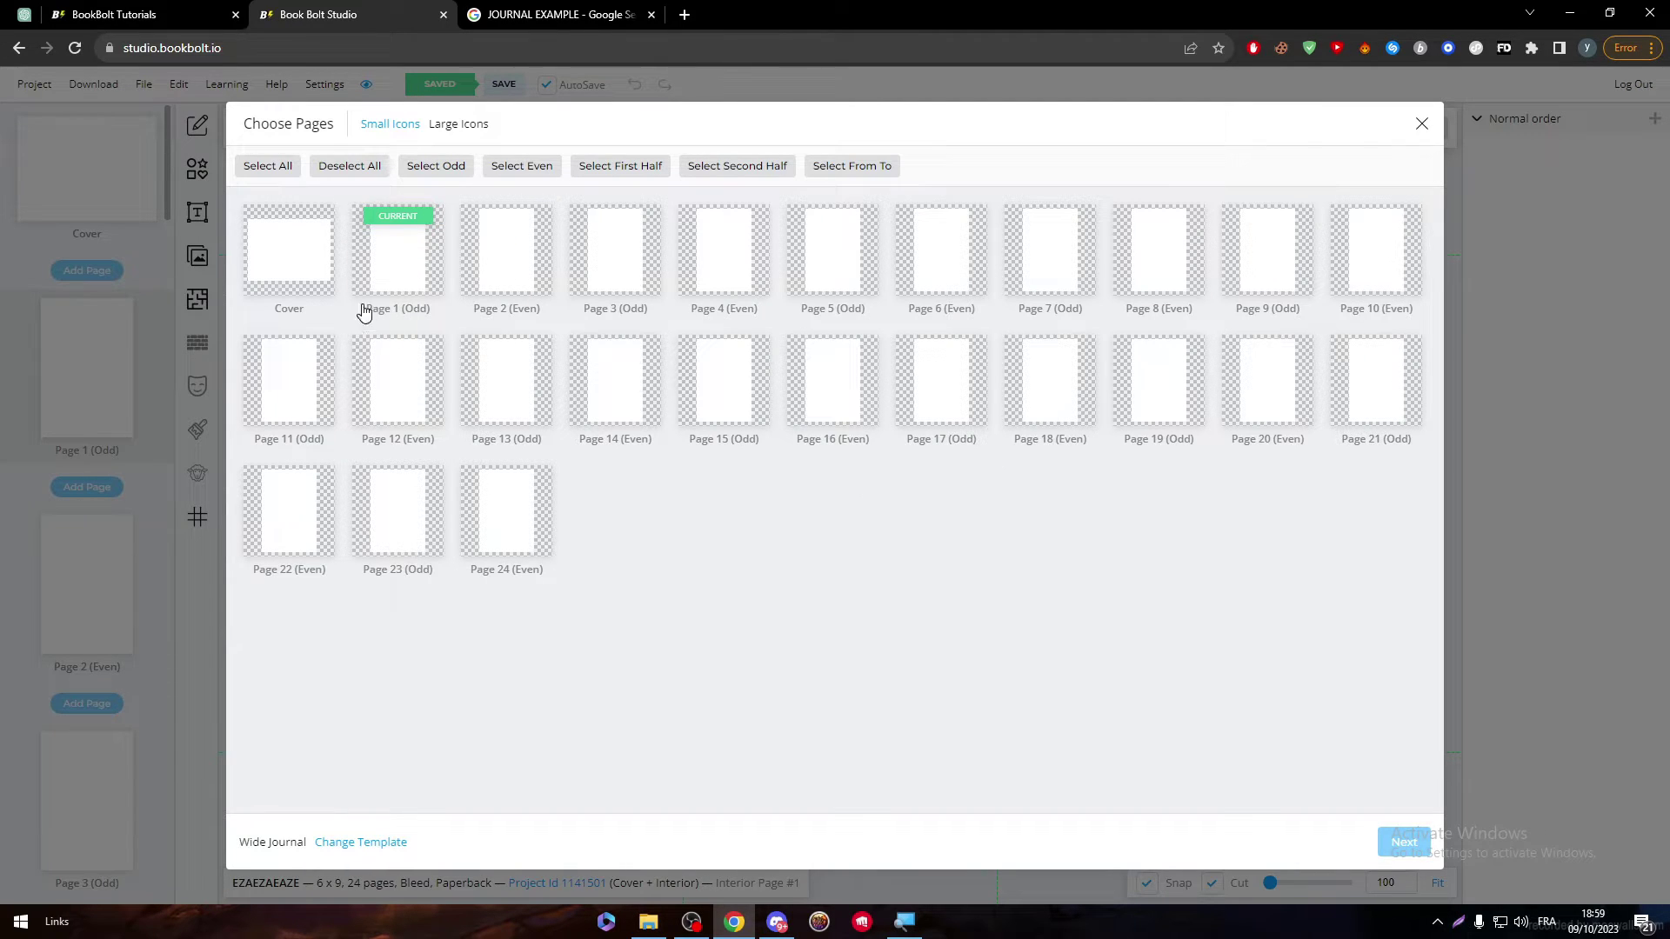
drag(347, 263, 1427, 469)
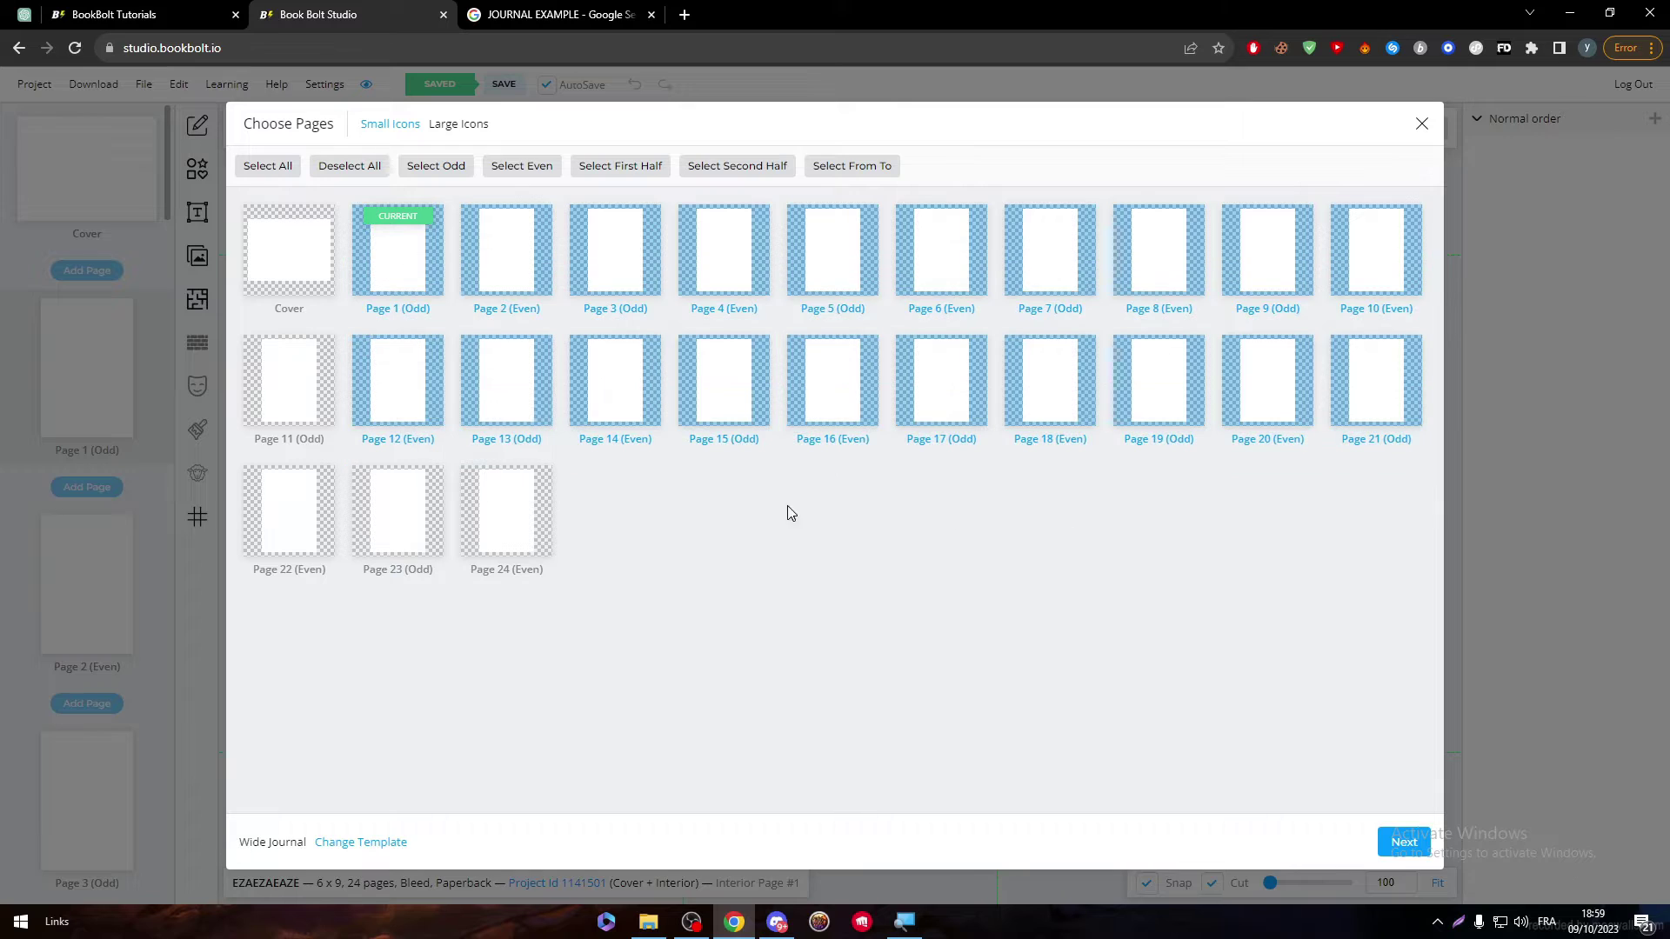
drag(523, 517, 316, 422)
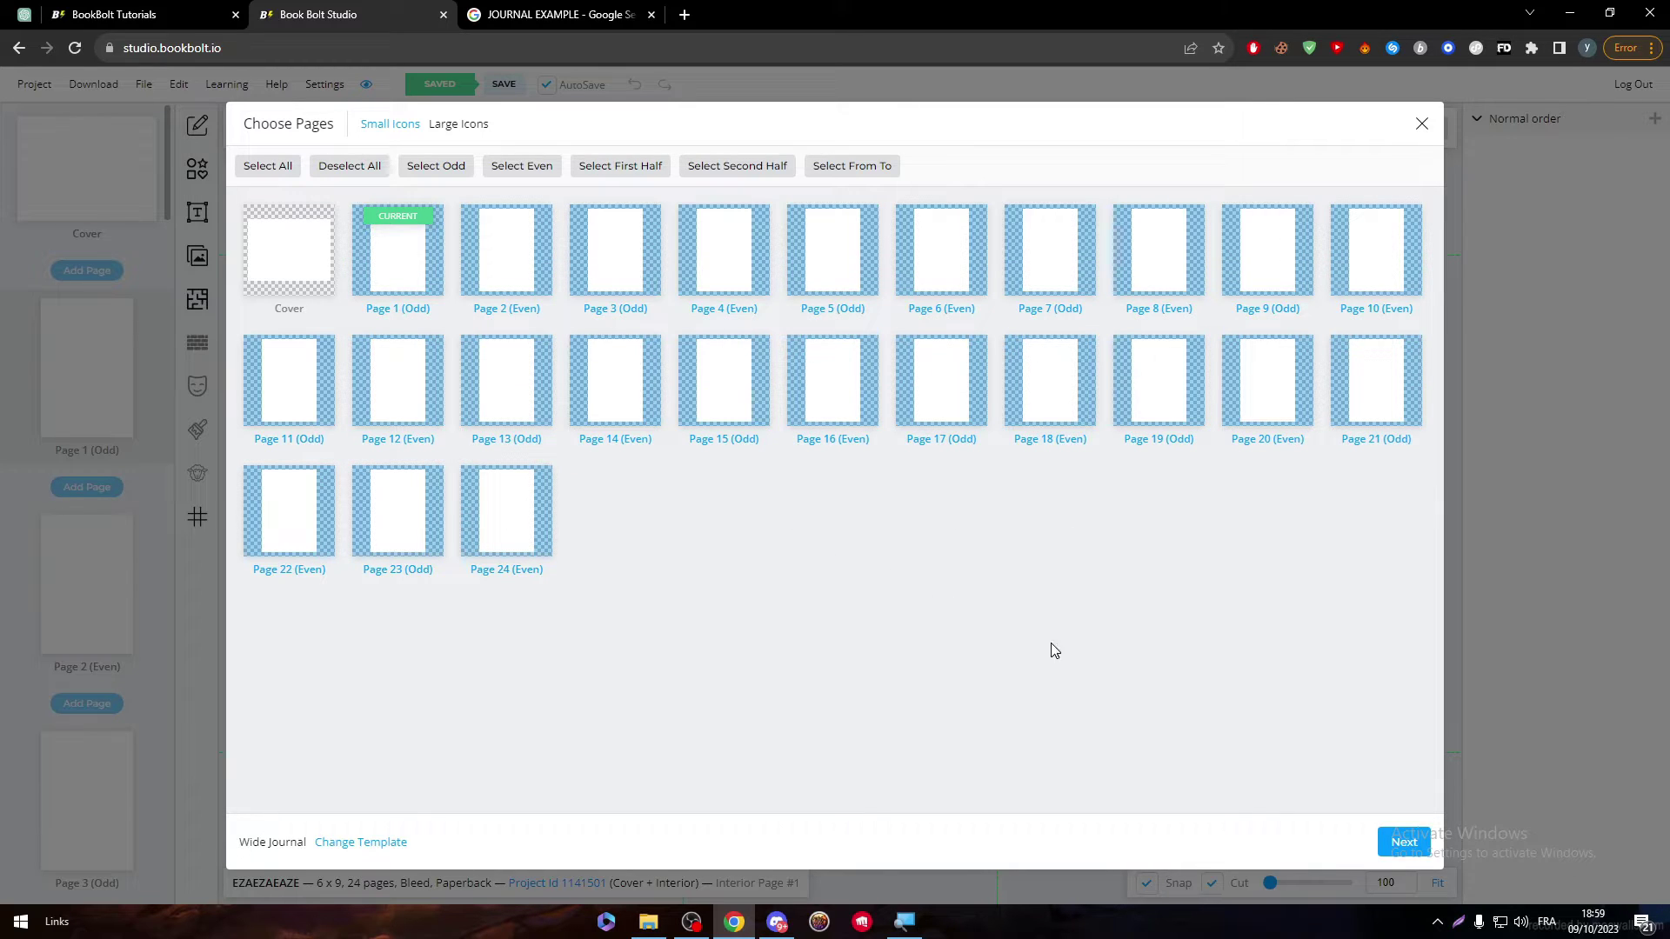
click(1404, 844)
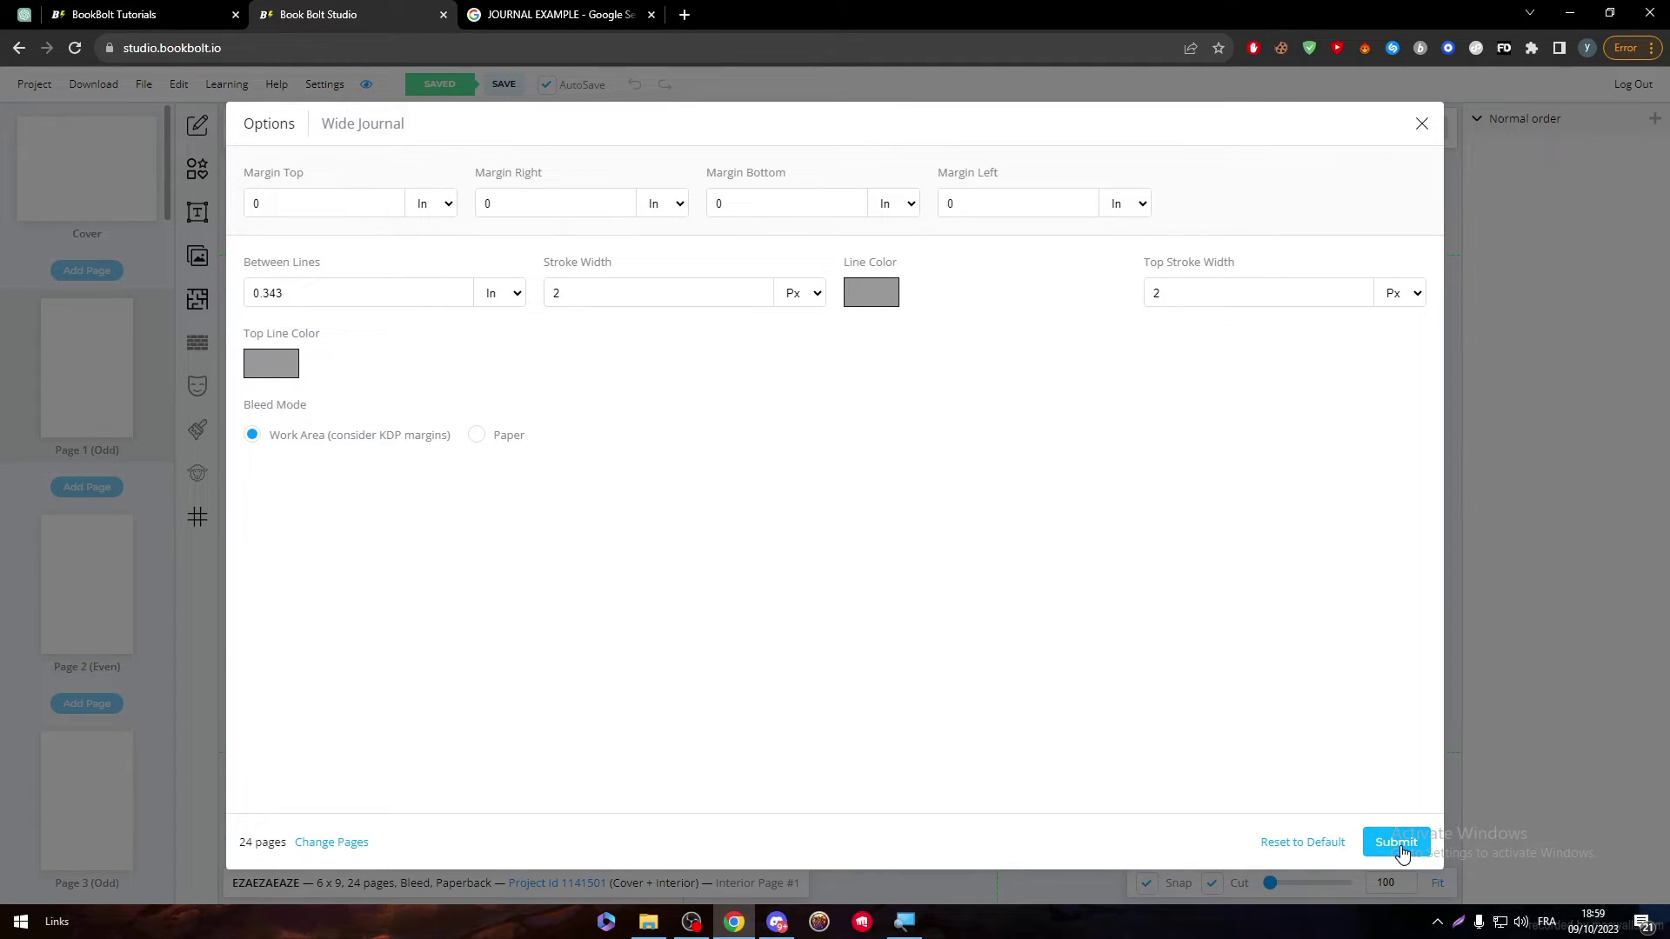
Step: Set the Wide Journal template's top line color and line color to black (#000000)
click(263, 369)
drag(313, 503, 18, 754)
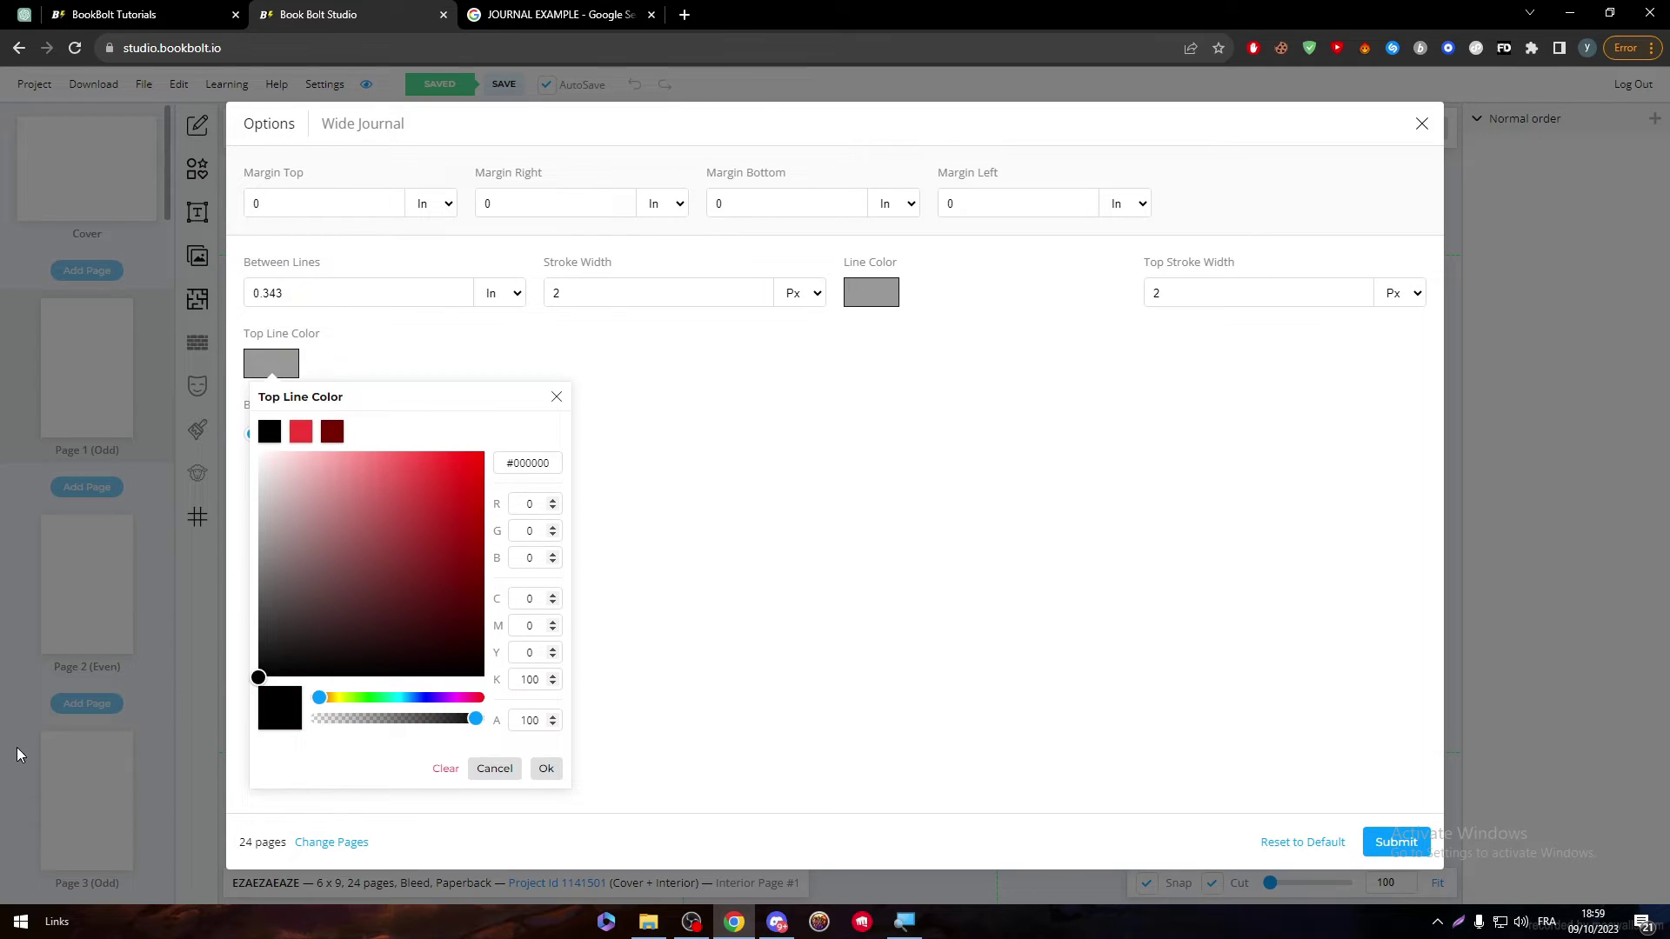
click(734, 477)
click(254, 366)
drag(305, 617, 248, 752)
click(545, 768)
click(869, 293)
drag(921, 461, 1009, 639)
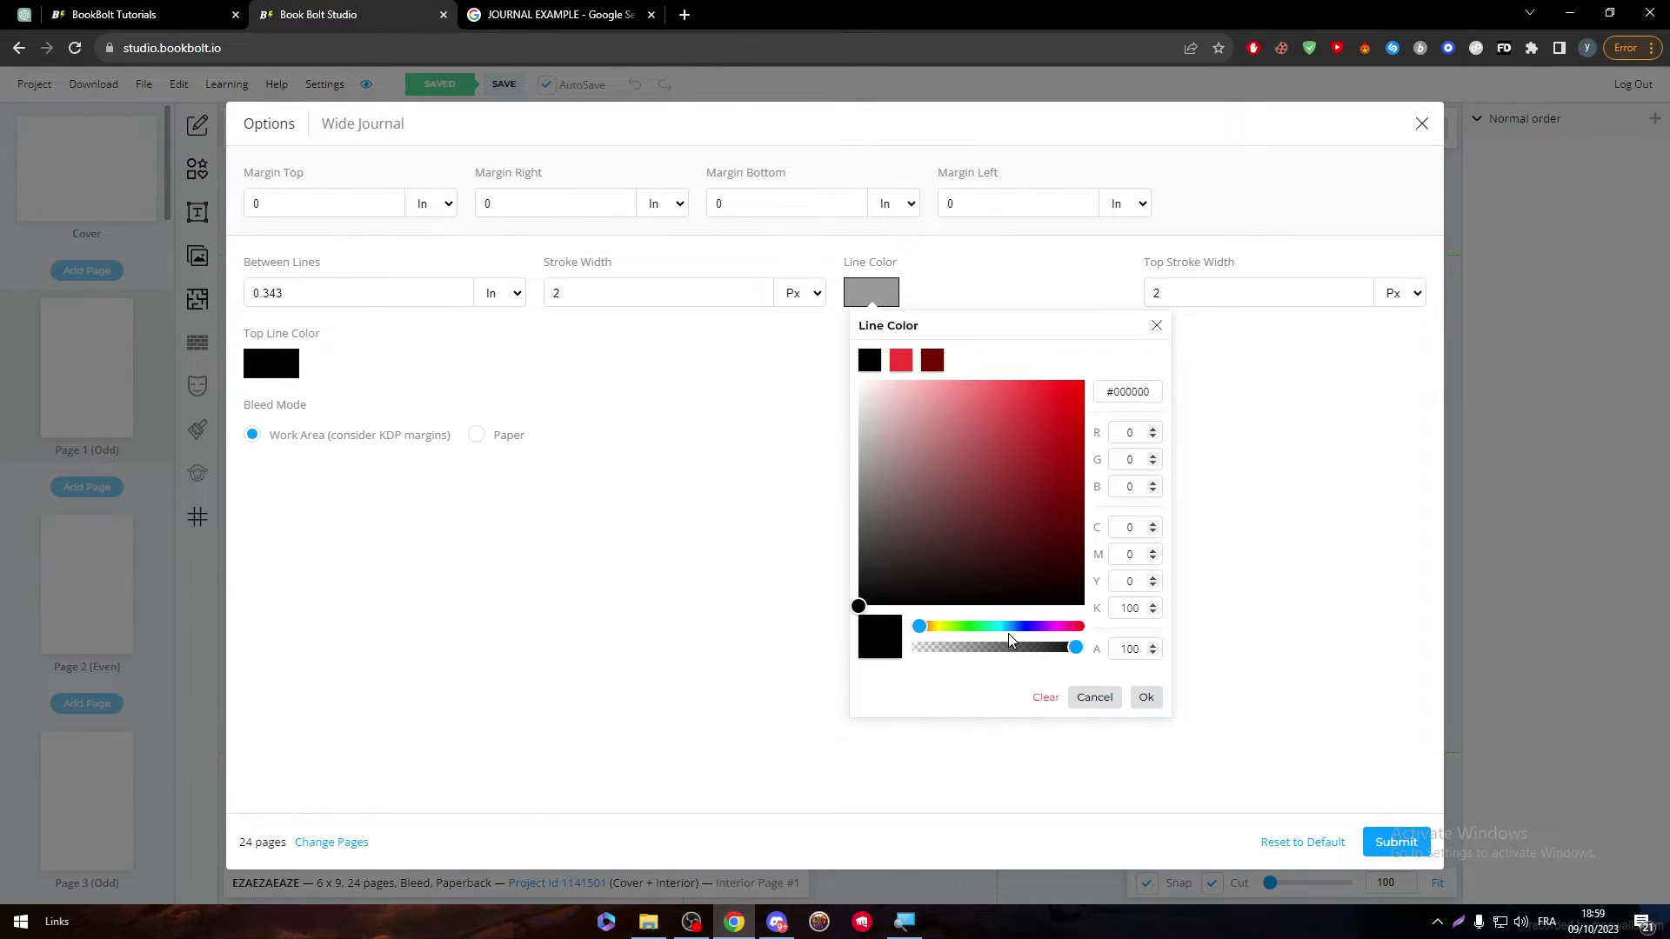
click(1147, 697)
Step: Set the template's stroke width and top stroke width to 1 px and apply the template to all 24 pages
click(793, 293)
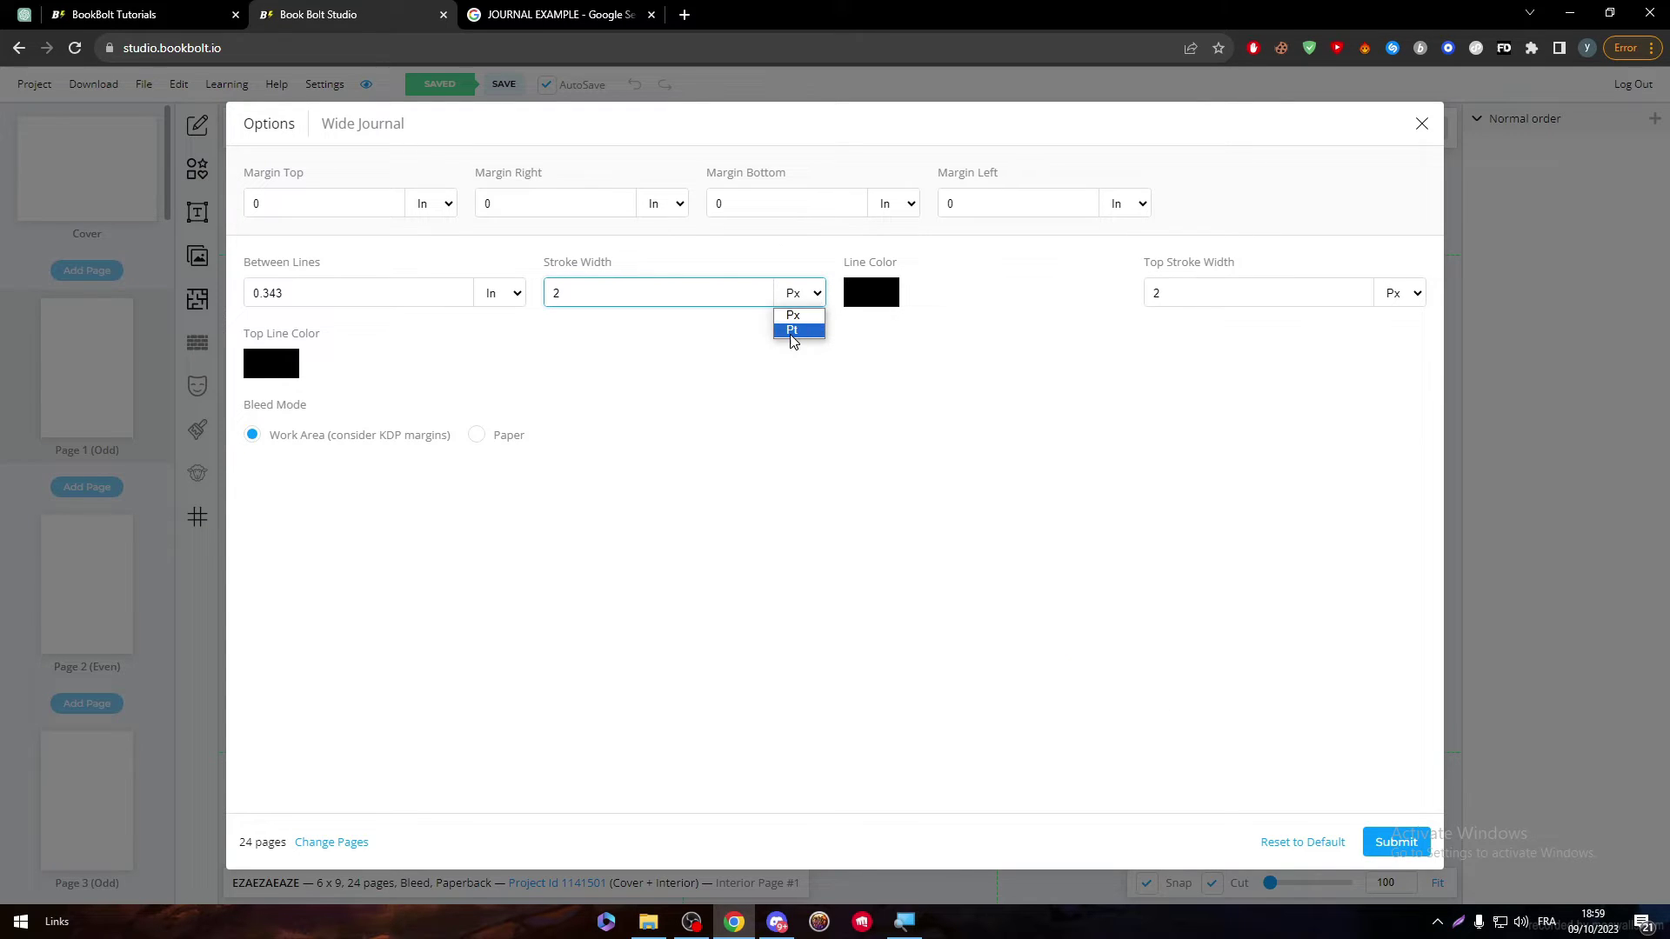
click(608, 293)
key(BackSpace)
text(1)
click(230, 413)
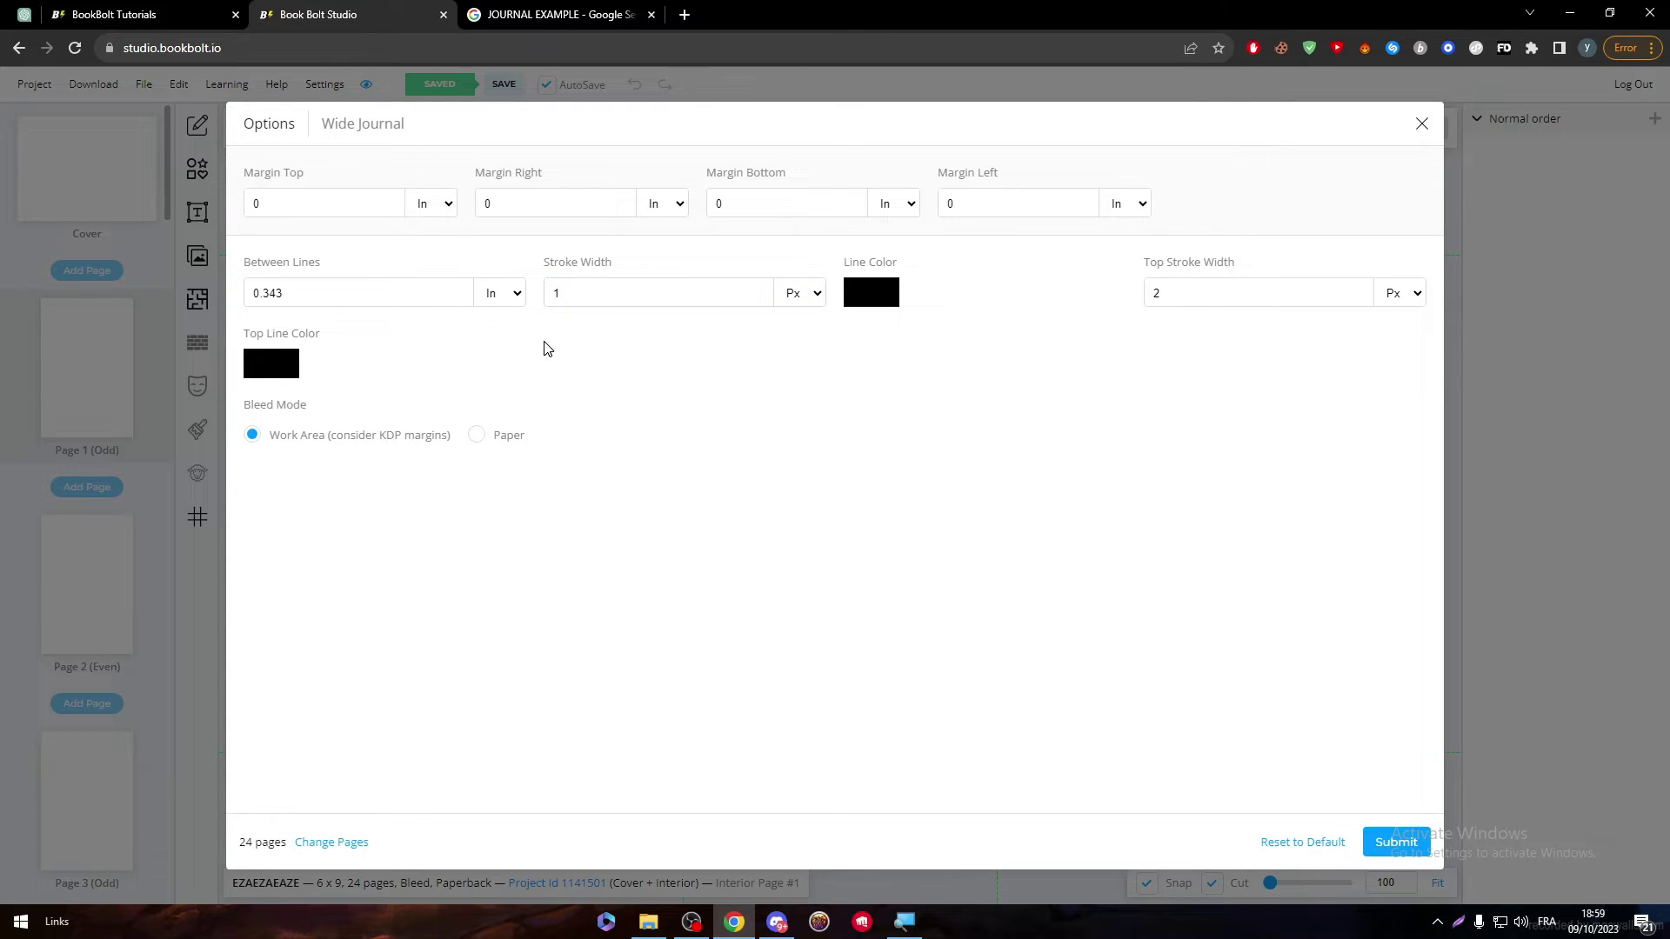
key(BackSpace)
text(1)
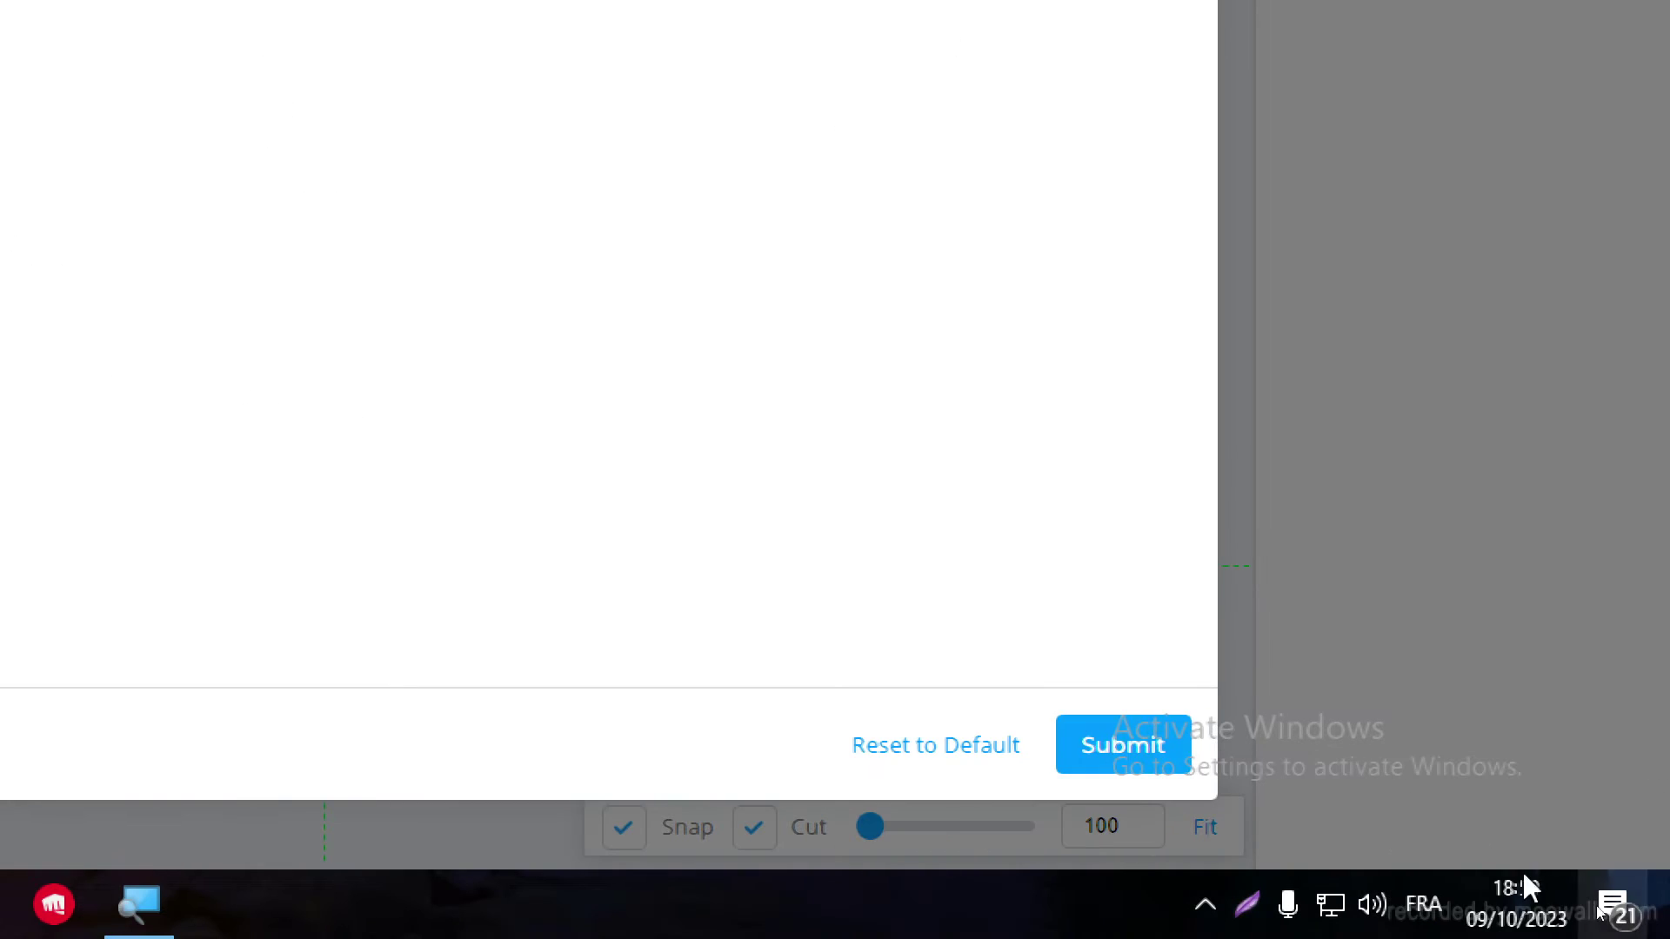
click(1118, 757)
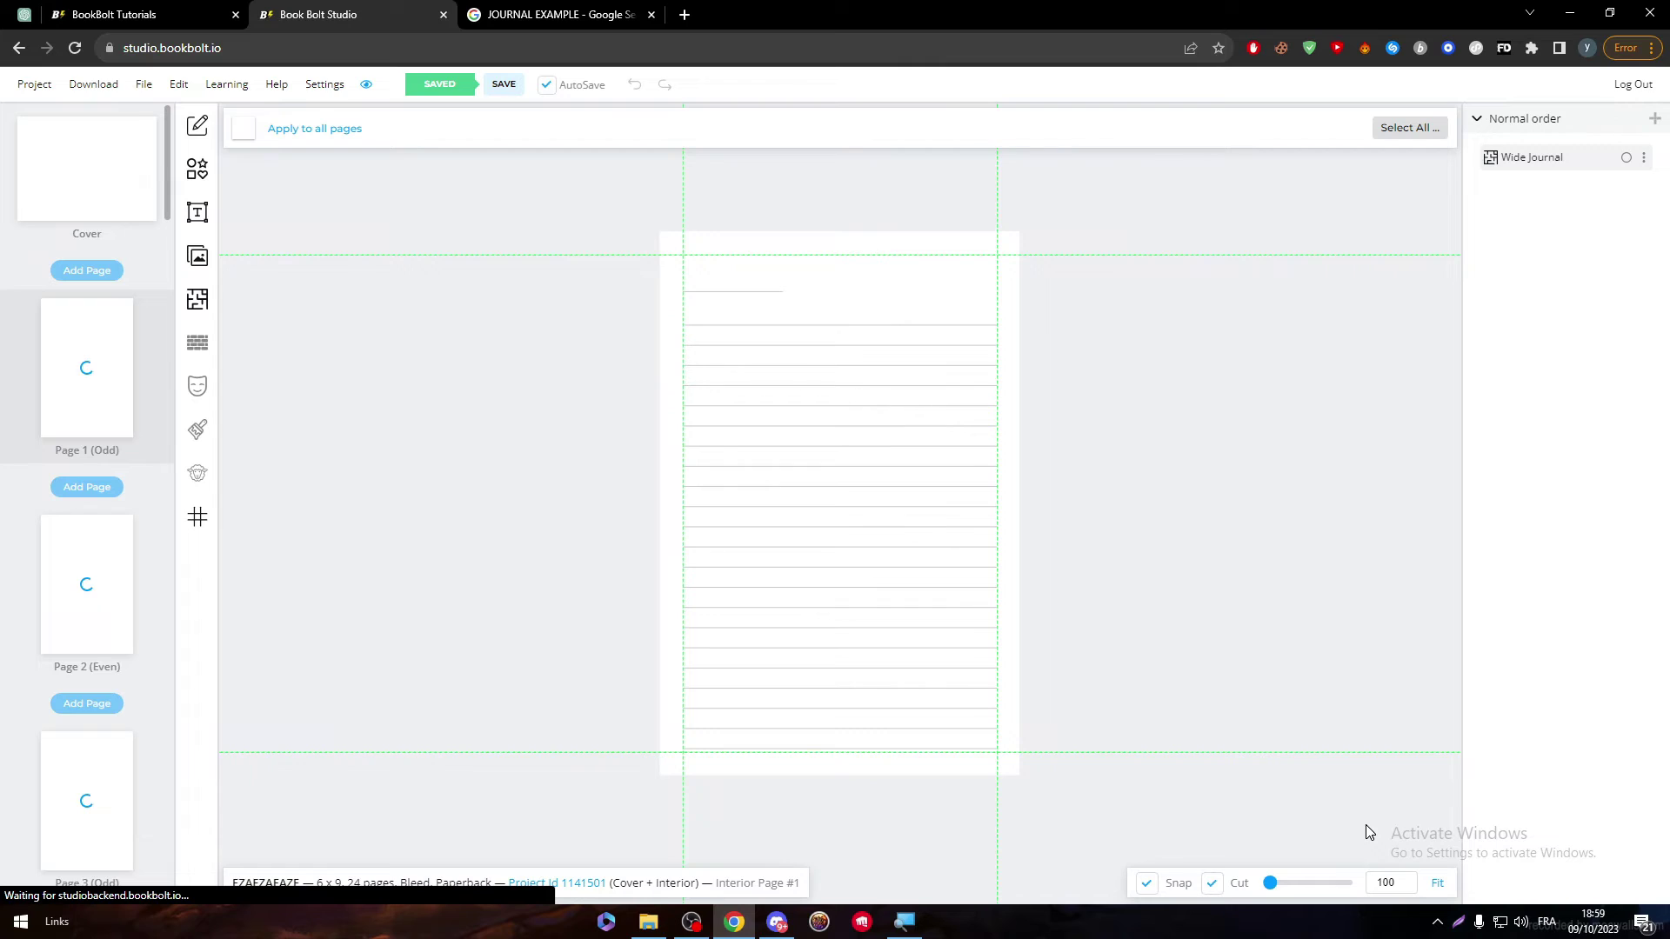
click(981, 452)
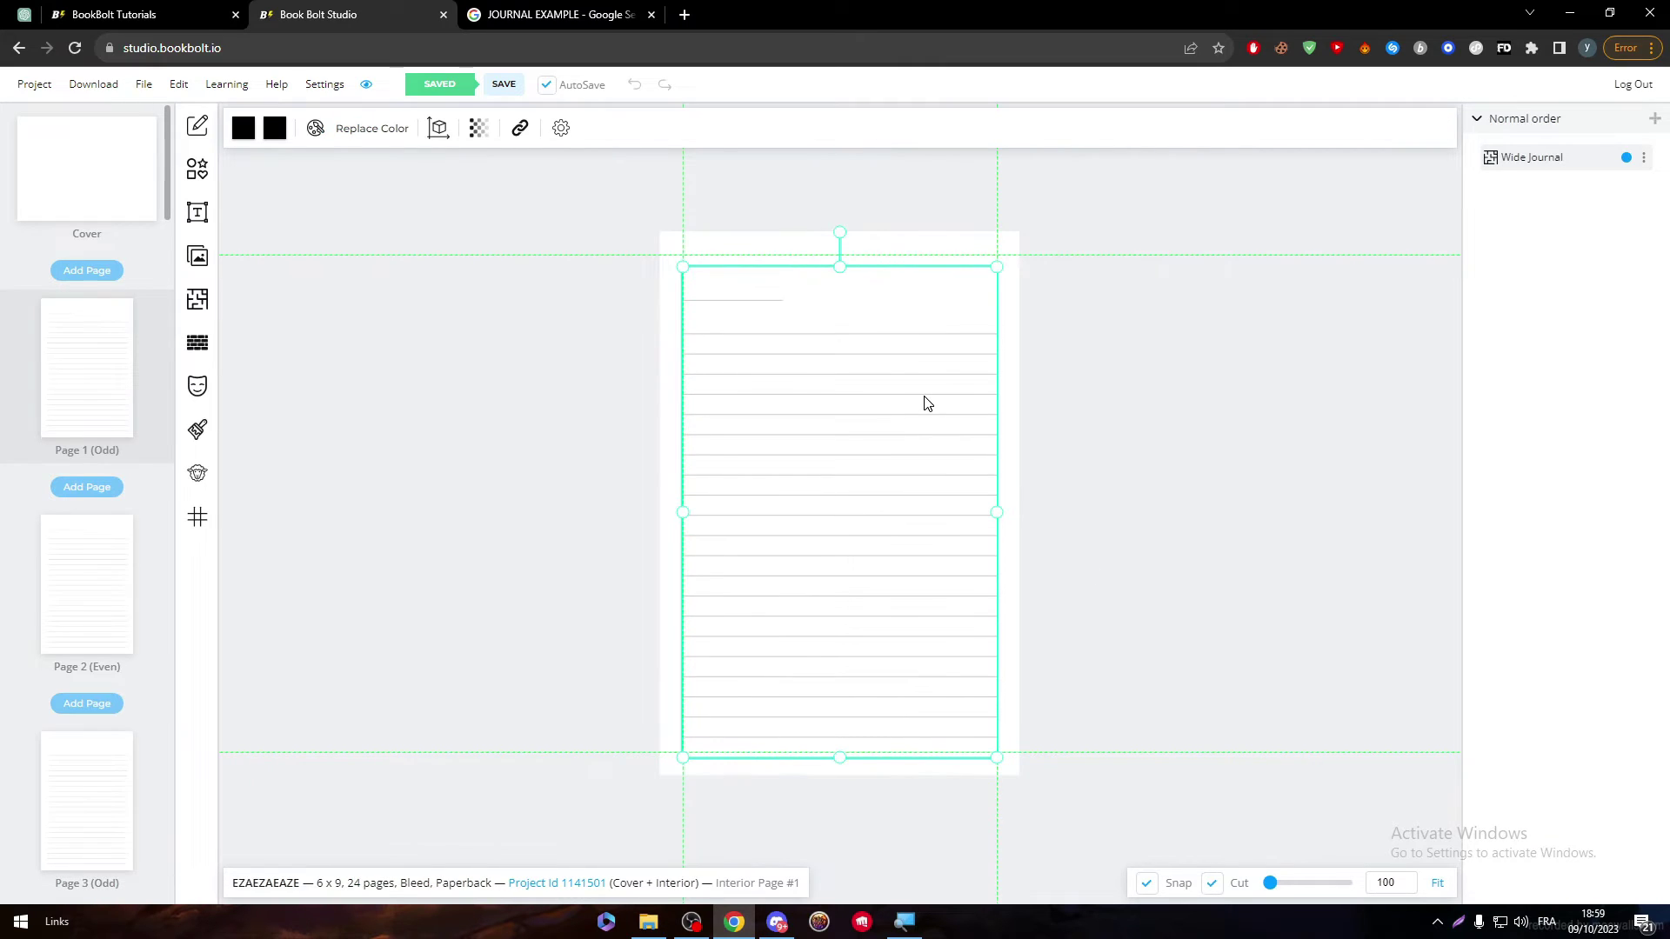
click(1096, 395)
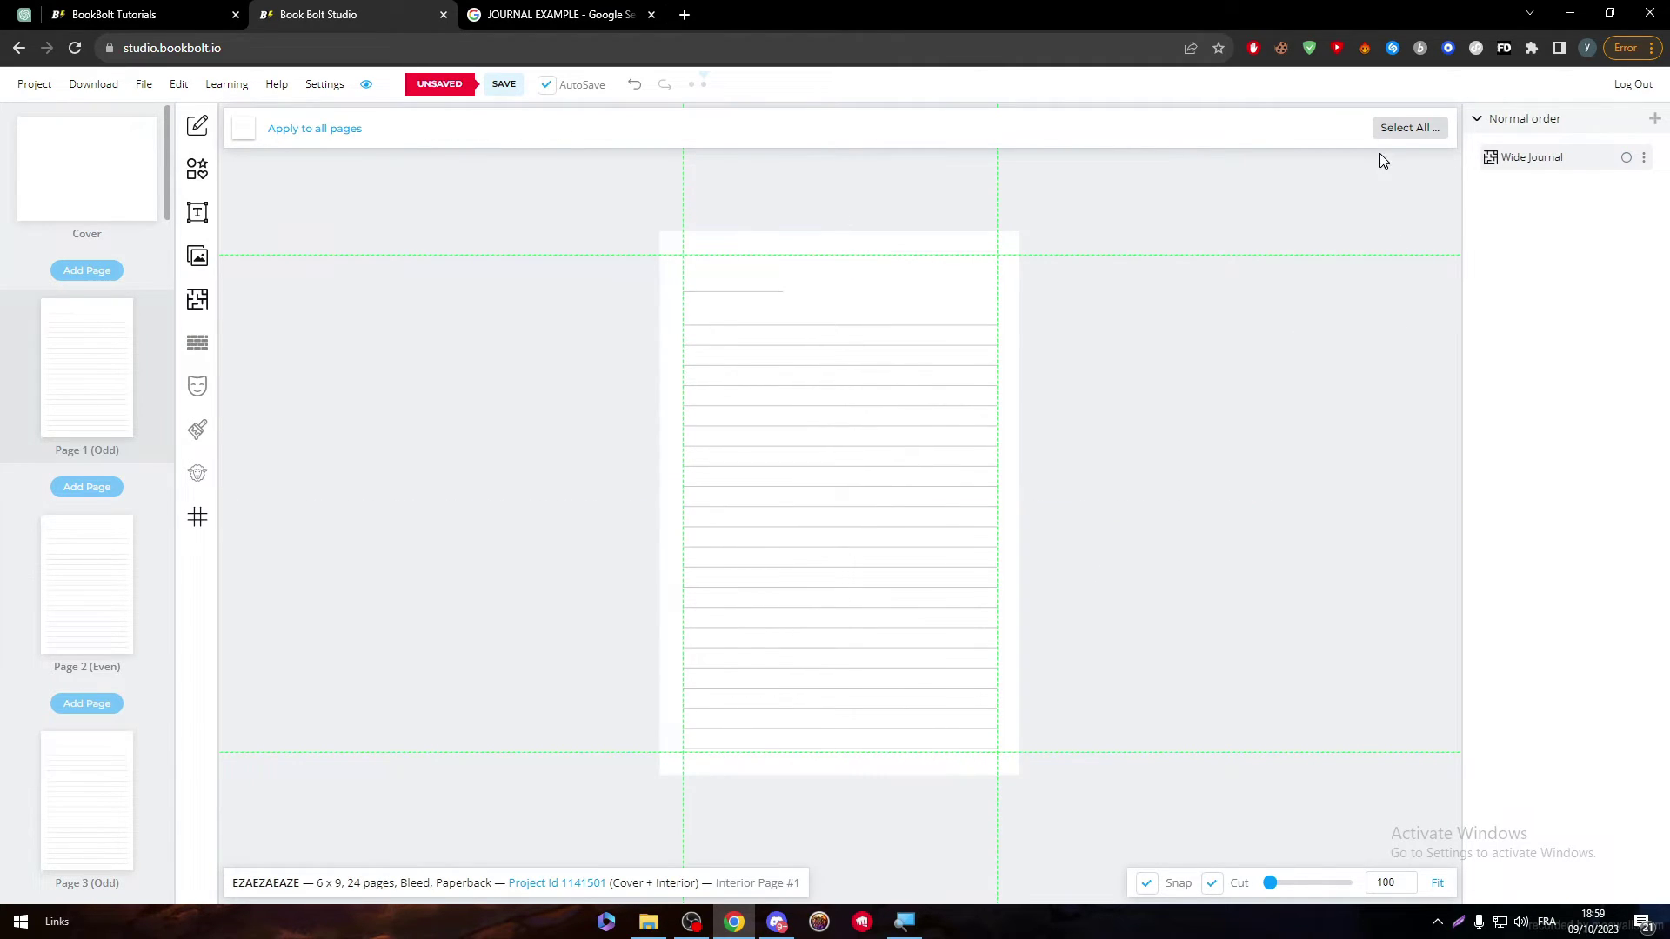
click(1383, 128)
click(499, 411)
Step: Add the cluster-of-stars shape to page 1, shrink it and place it in the page's upper-right corner
click(200, 172)
click(377, 683)
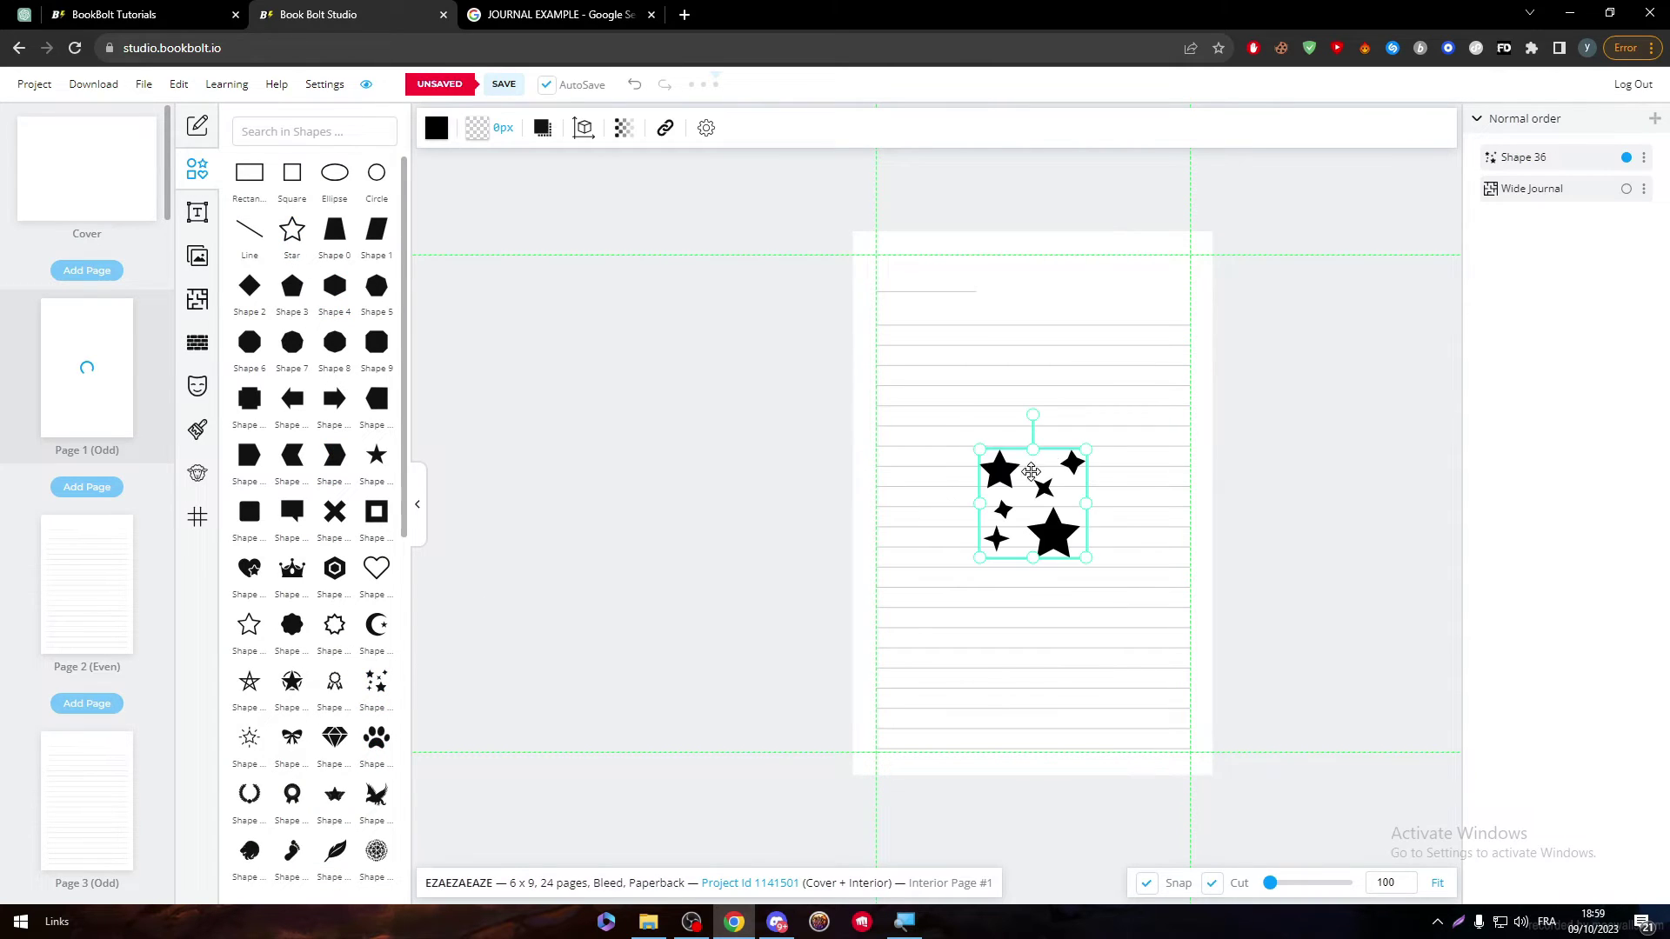
drag(1087, 449, 1153, 269)
click(1218, 304)
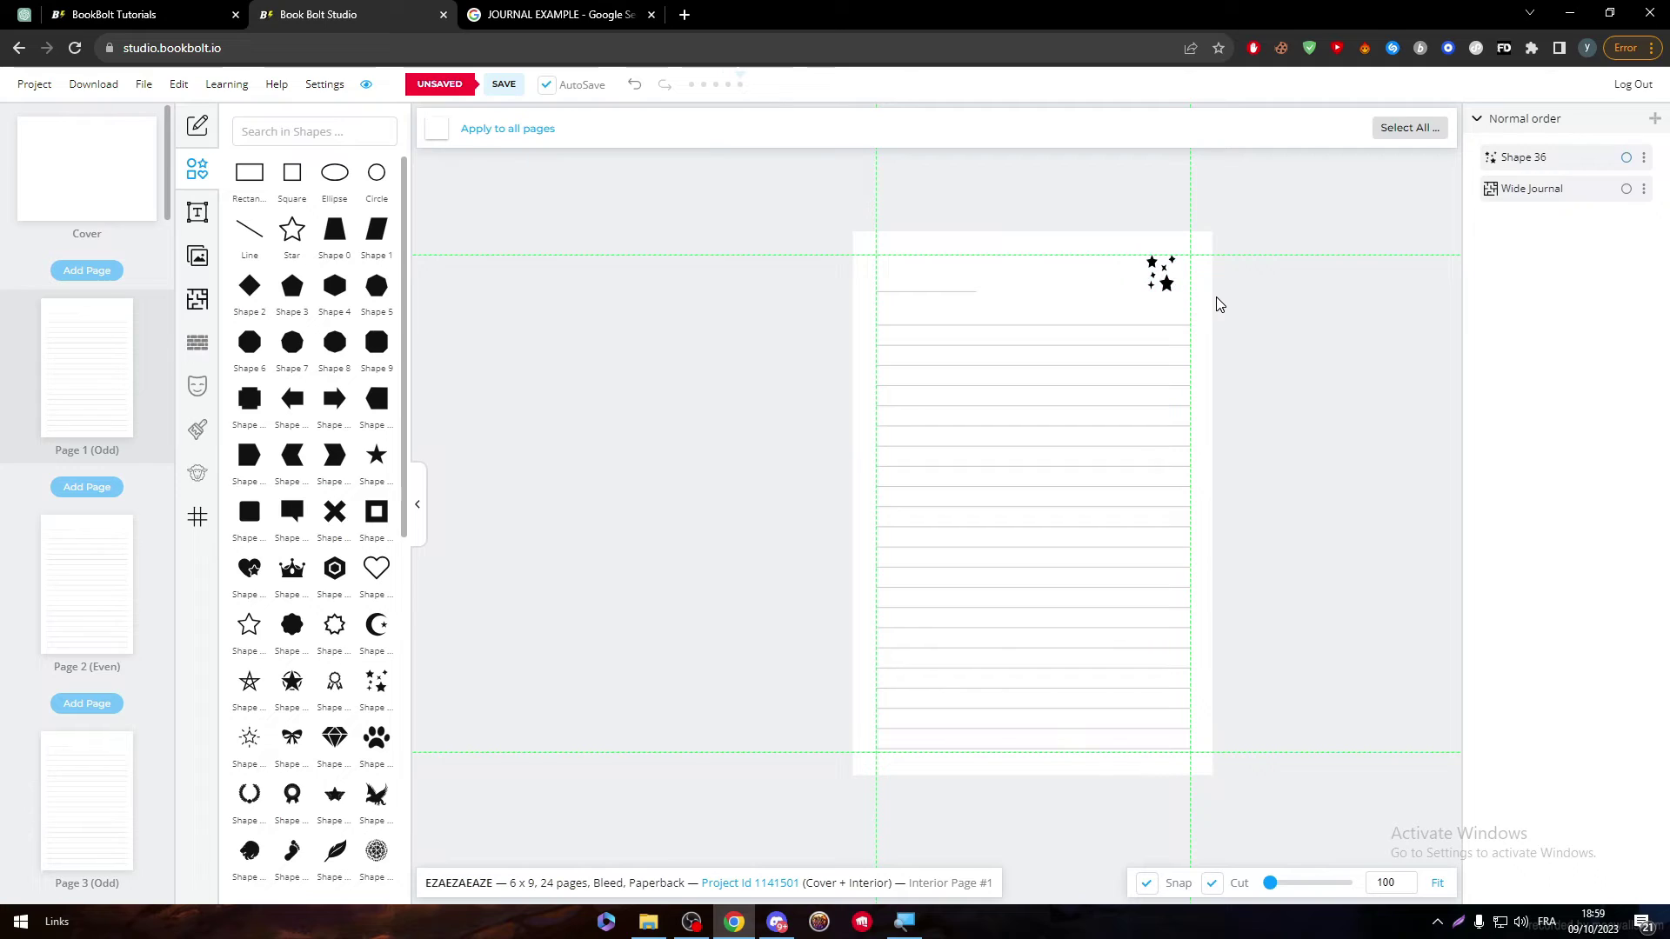
click(1163, 276)
click(733, 635)
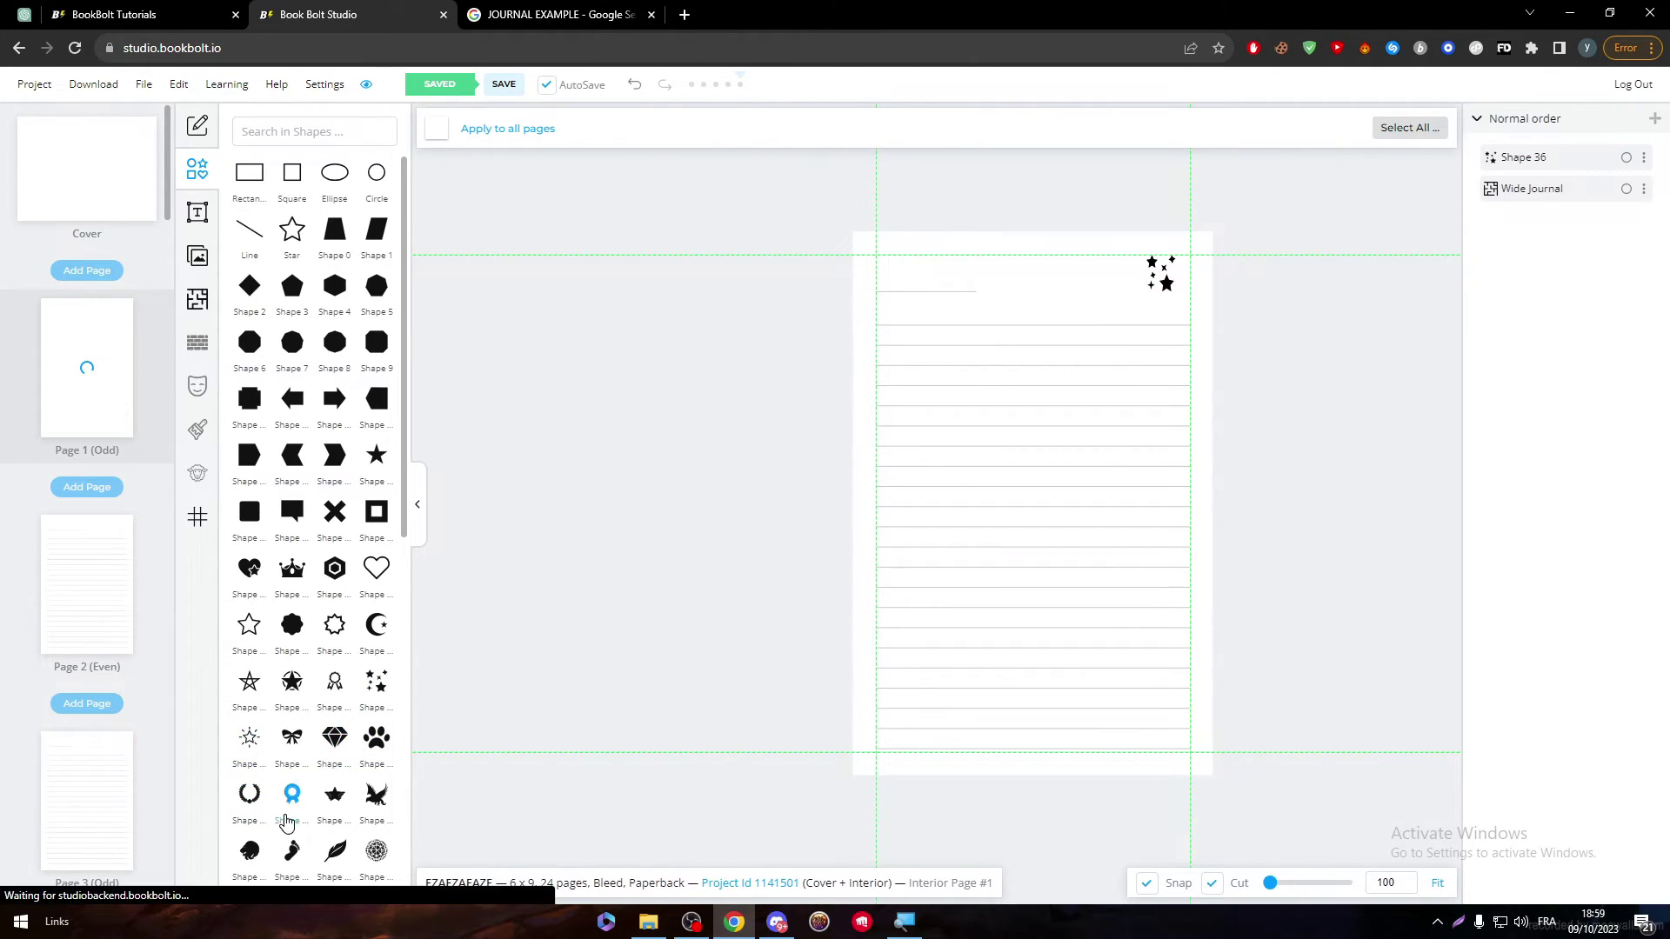
Step: Add the flying eagle shape to page 1, set its opacity to 7 and place it in the page's lower-right corner
click(375, 796)
click(625, 129)
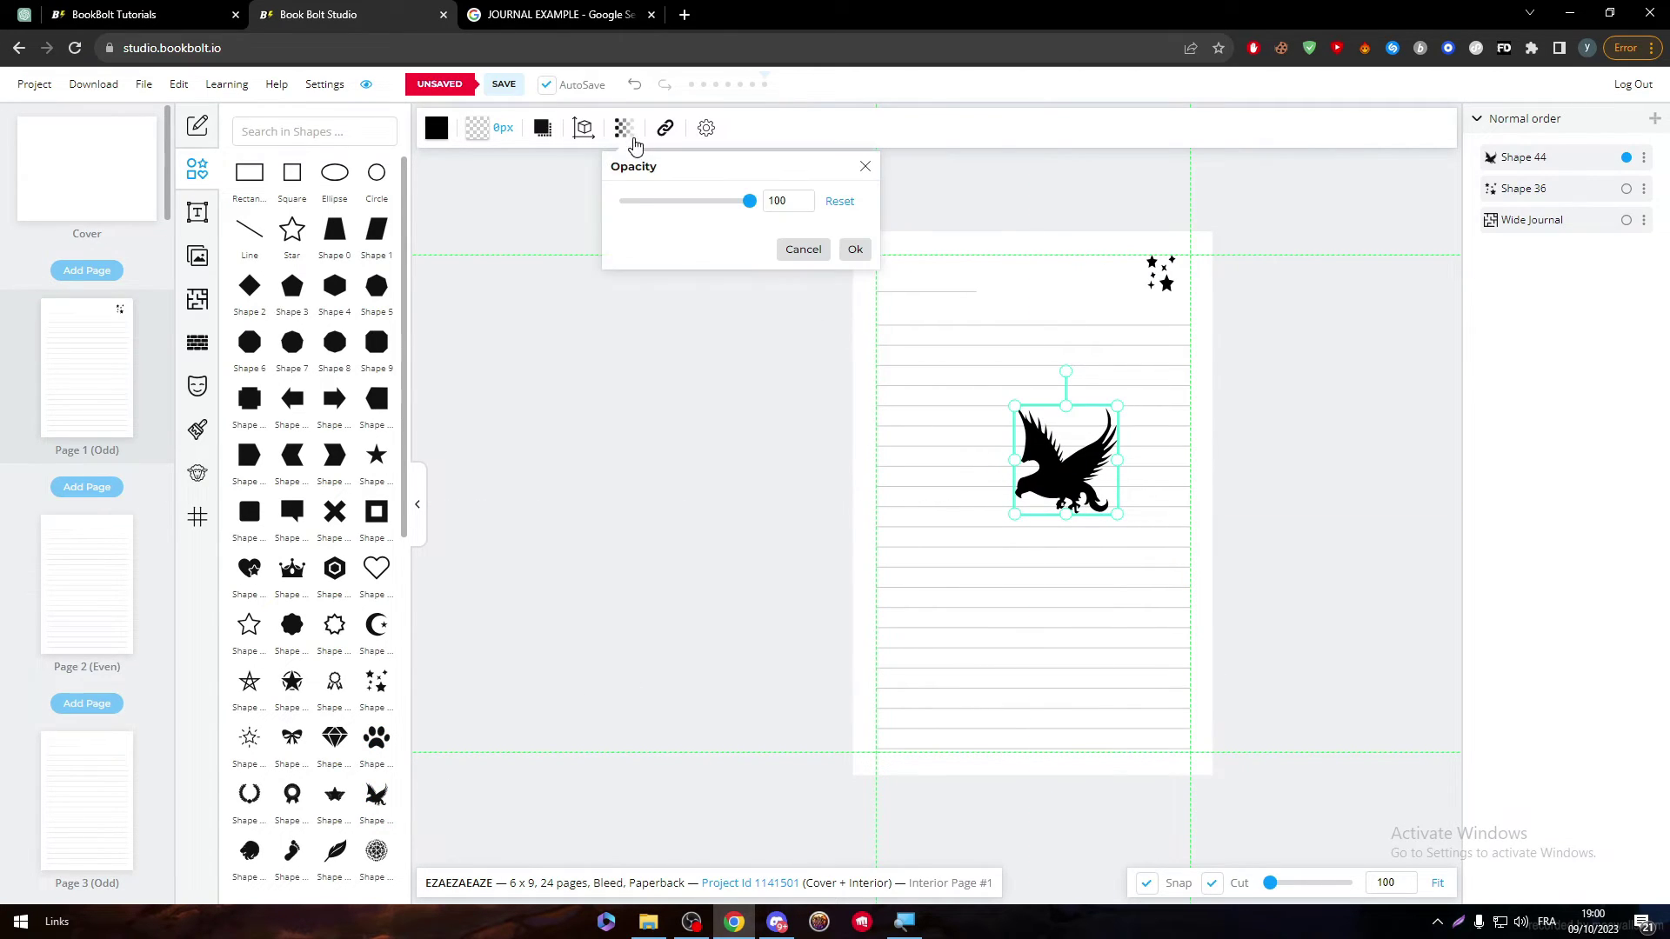
drag(759, 202, 626, 224)
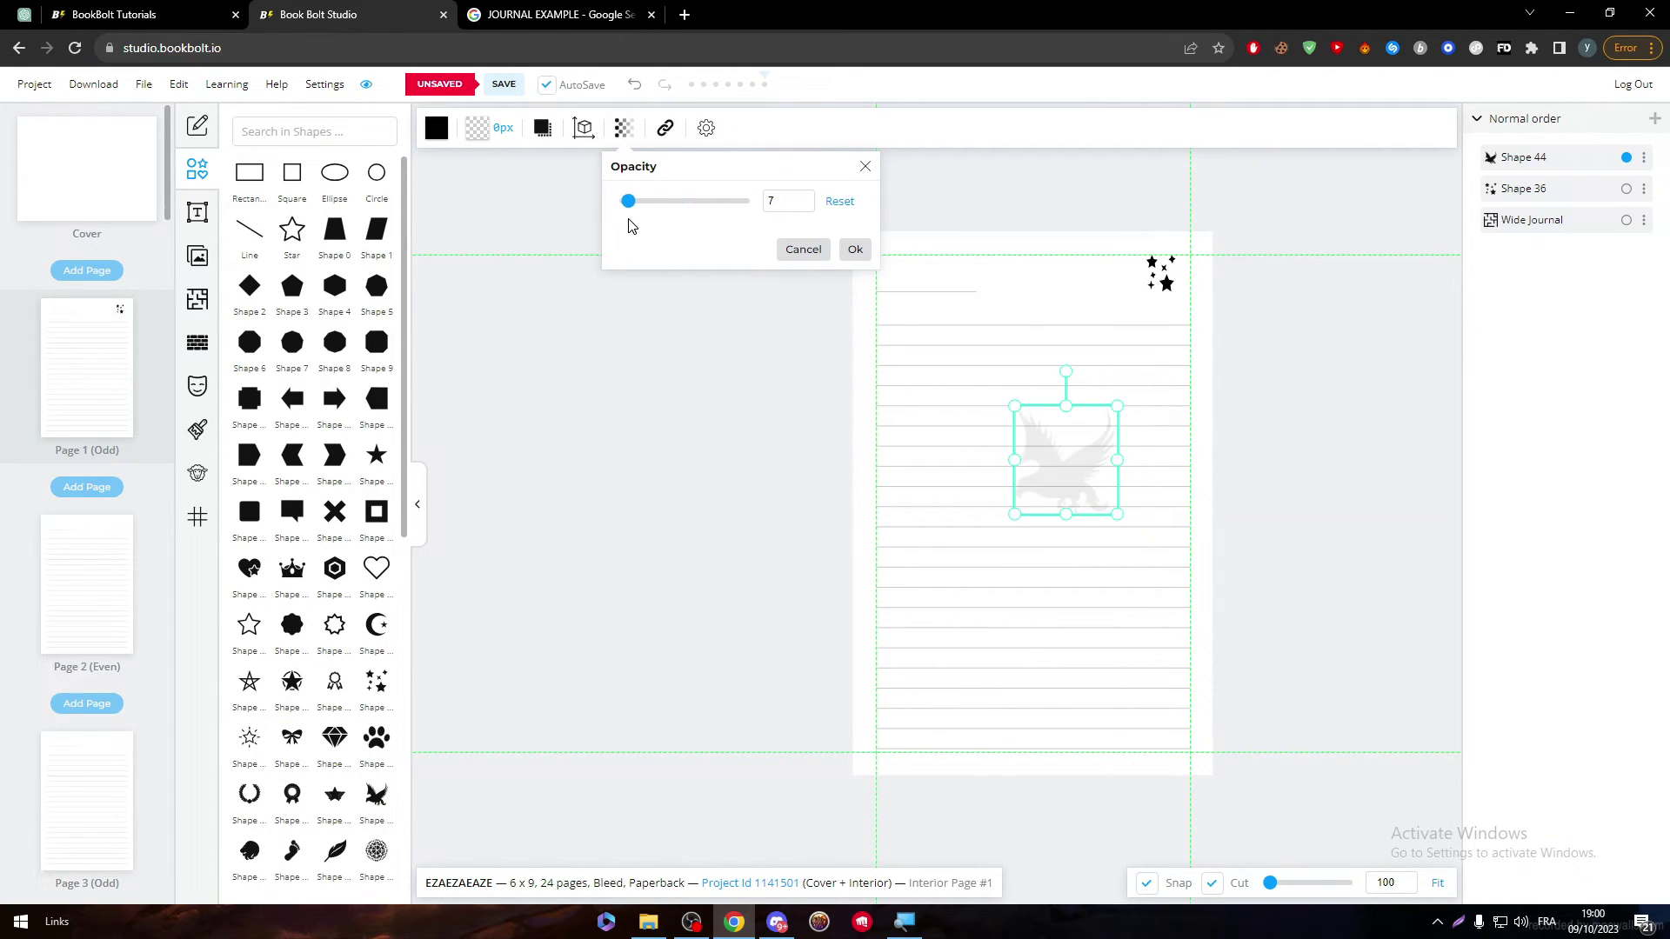
drag(1038, 474, 1137, 714)
click(1238, 644)
click(1258, 647)
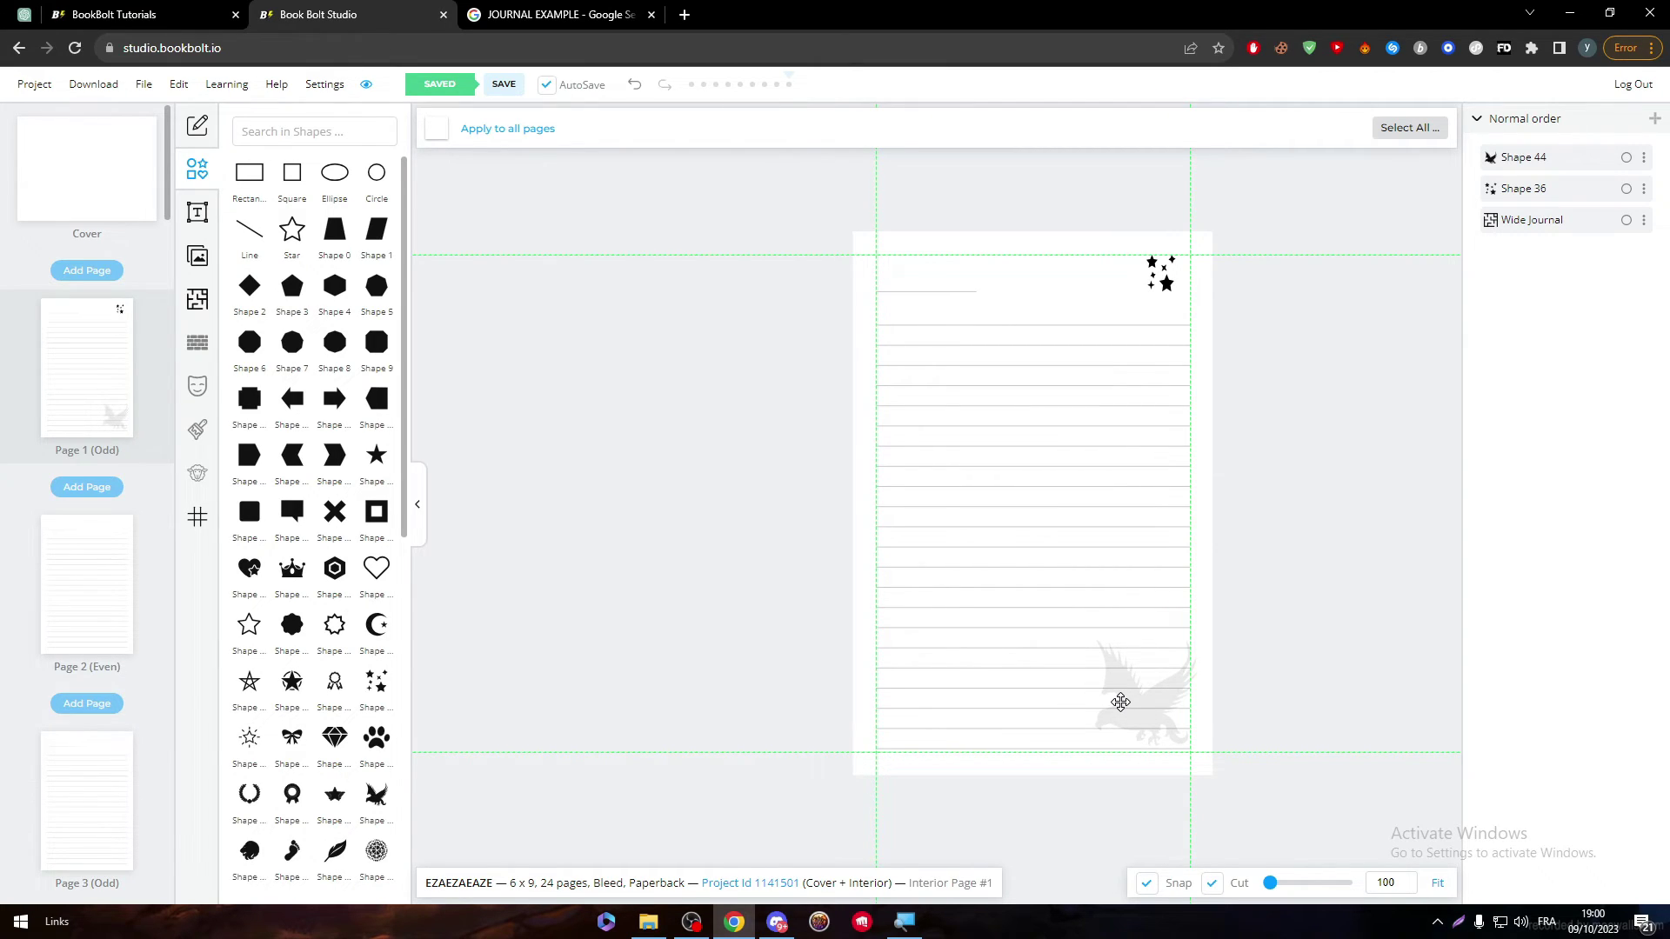
Step: Change the fill color of the eagle shape on page 1 to red
click(1157, 693)
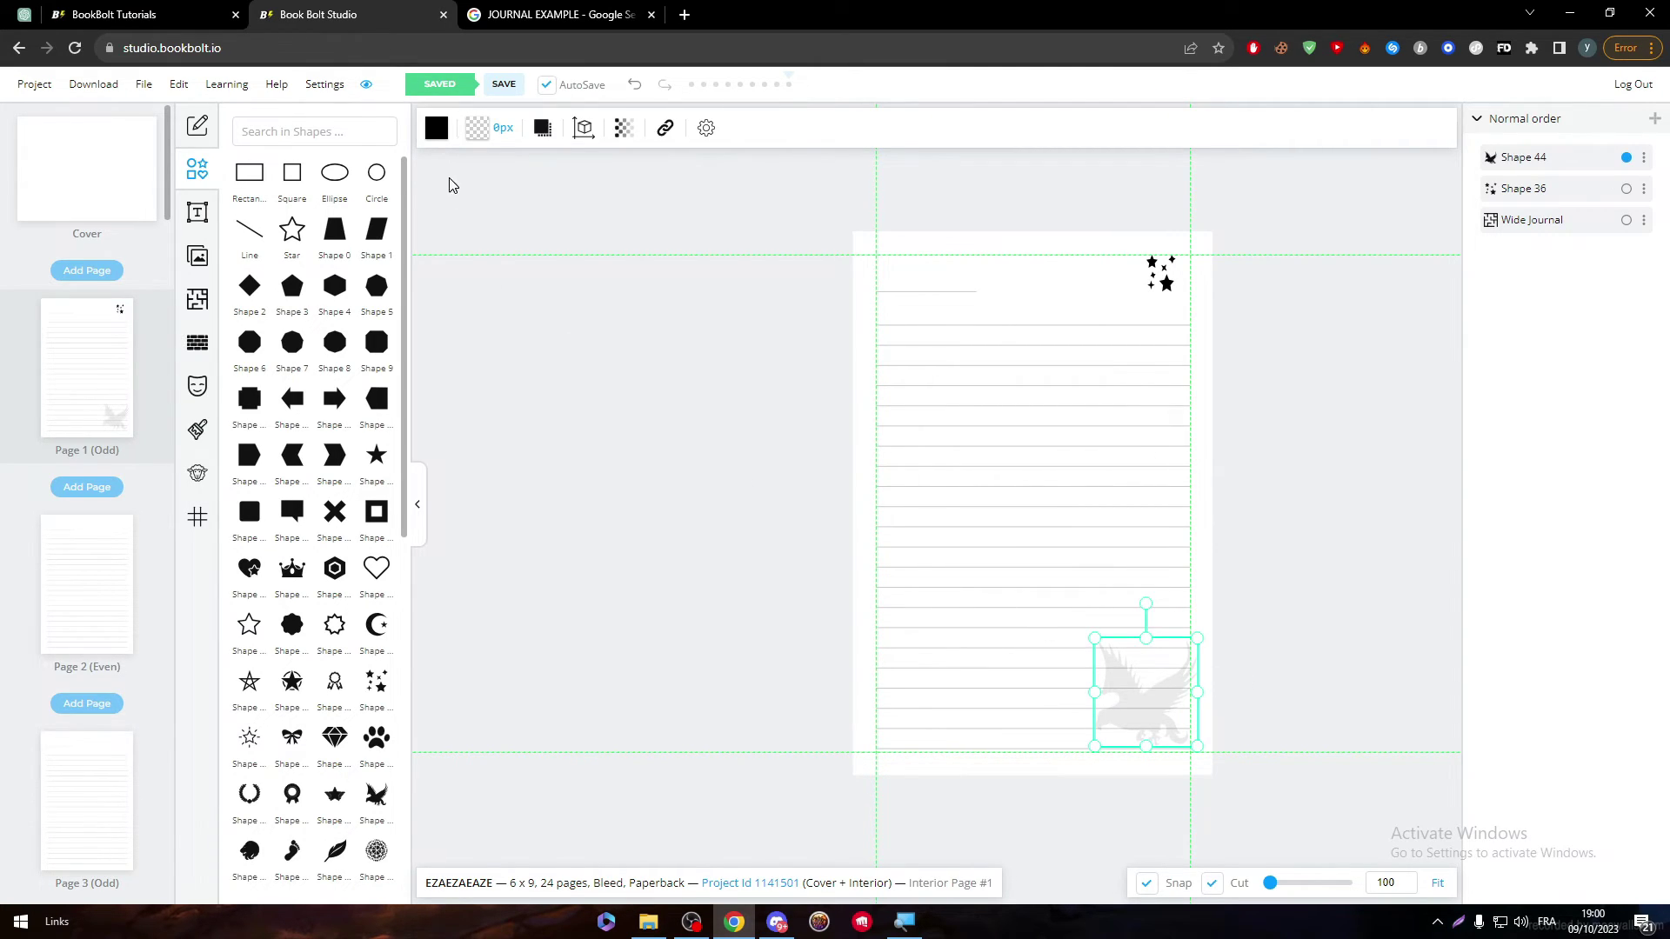
click(437, 128)
drag(505, 239, 589, 238)
click(1325, 269)
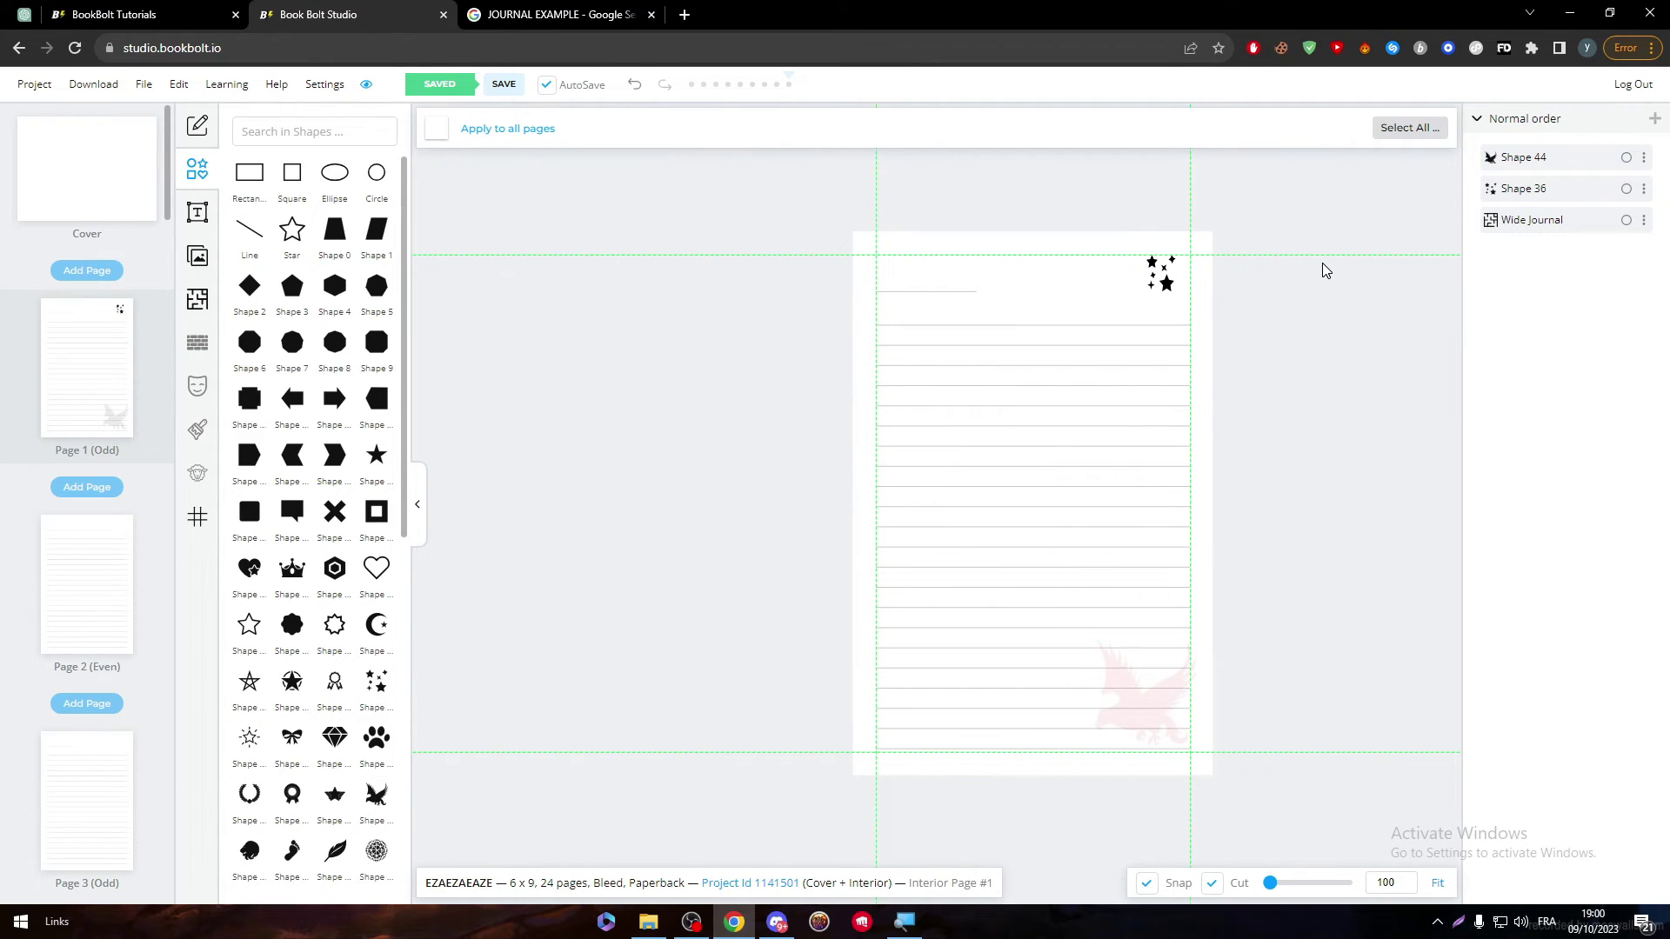
click(1109, 693)
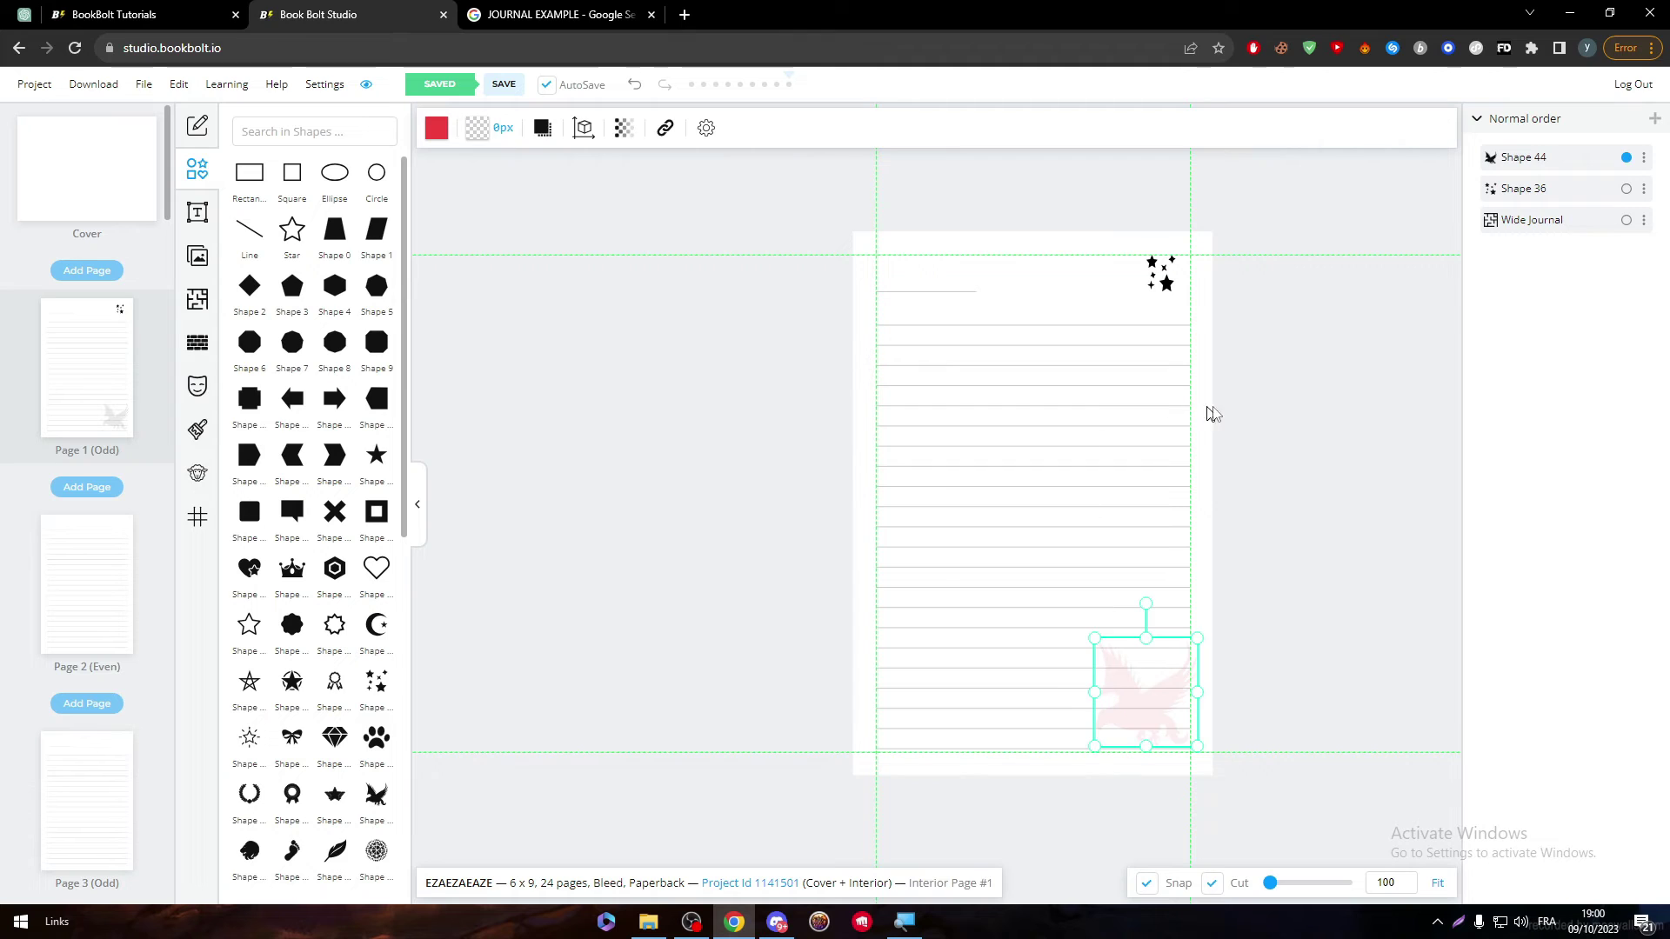
click(1218, 411)
Step: Add the outlined star with rays to page 2 and fill it with dark red
click(97, 588)
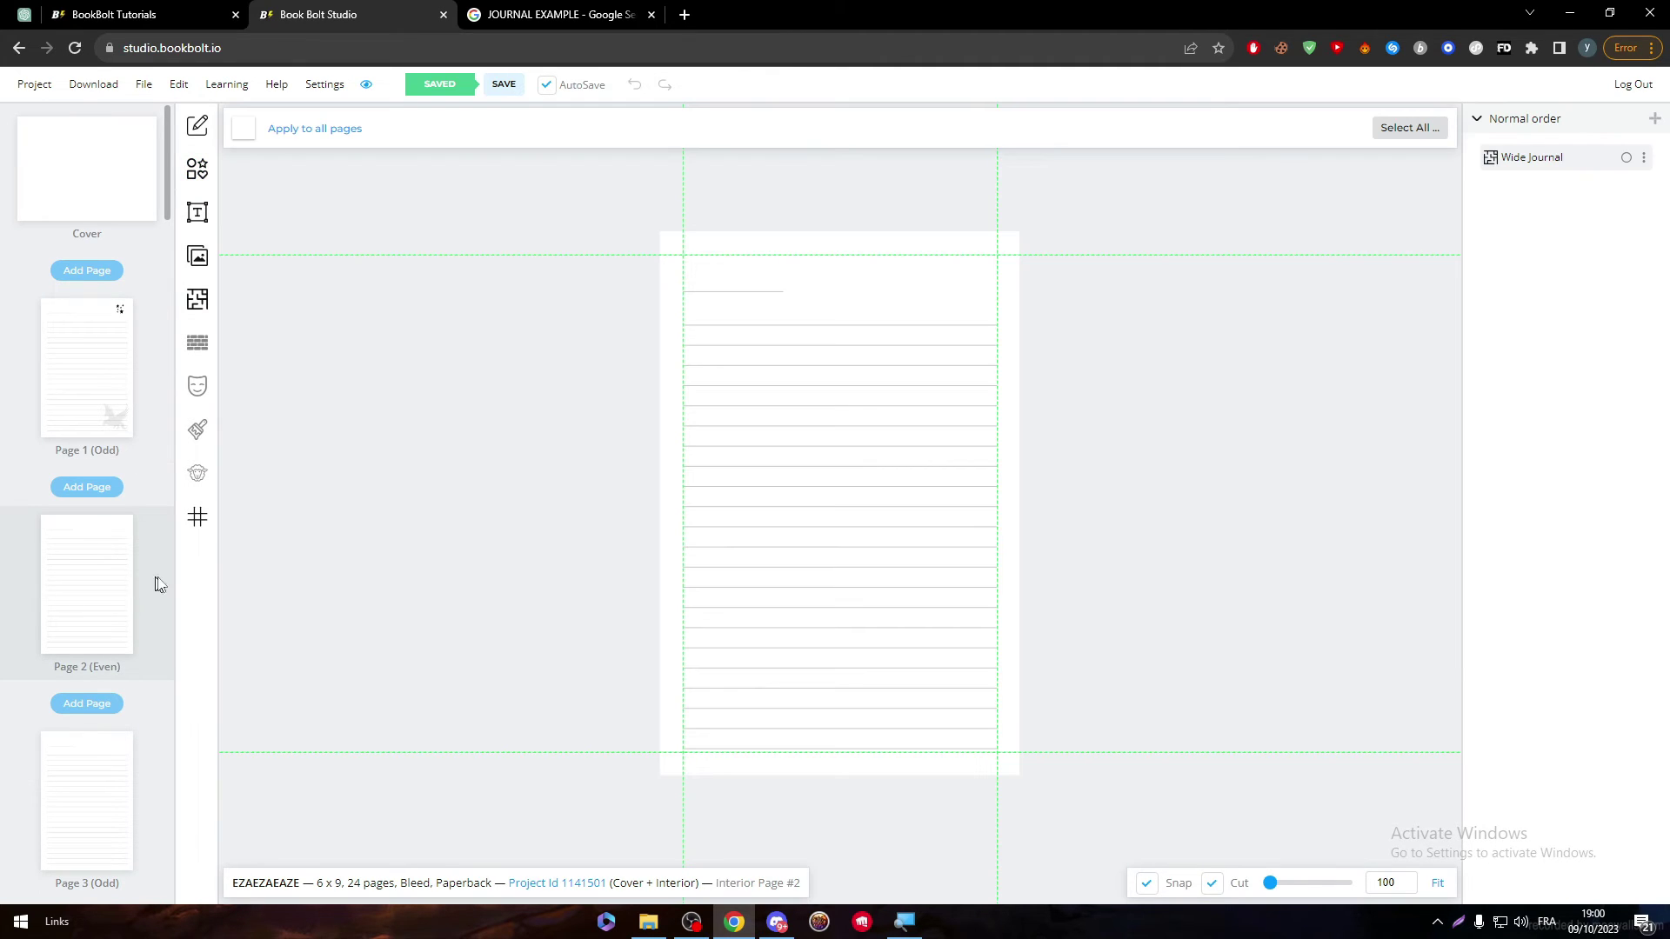
click(199, 183)
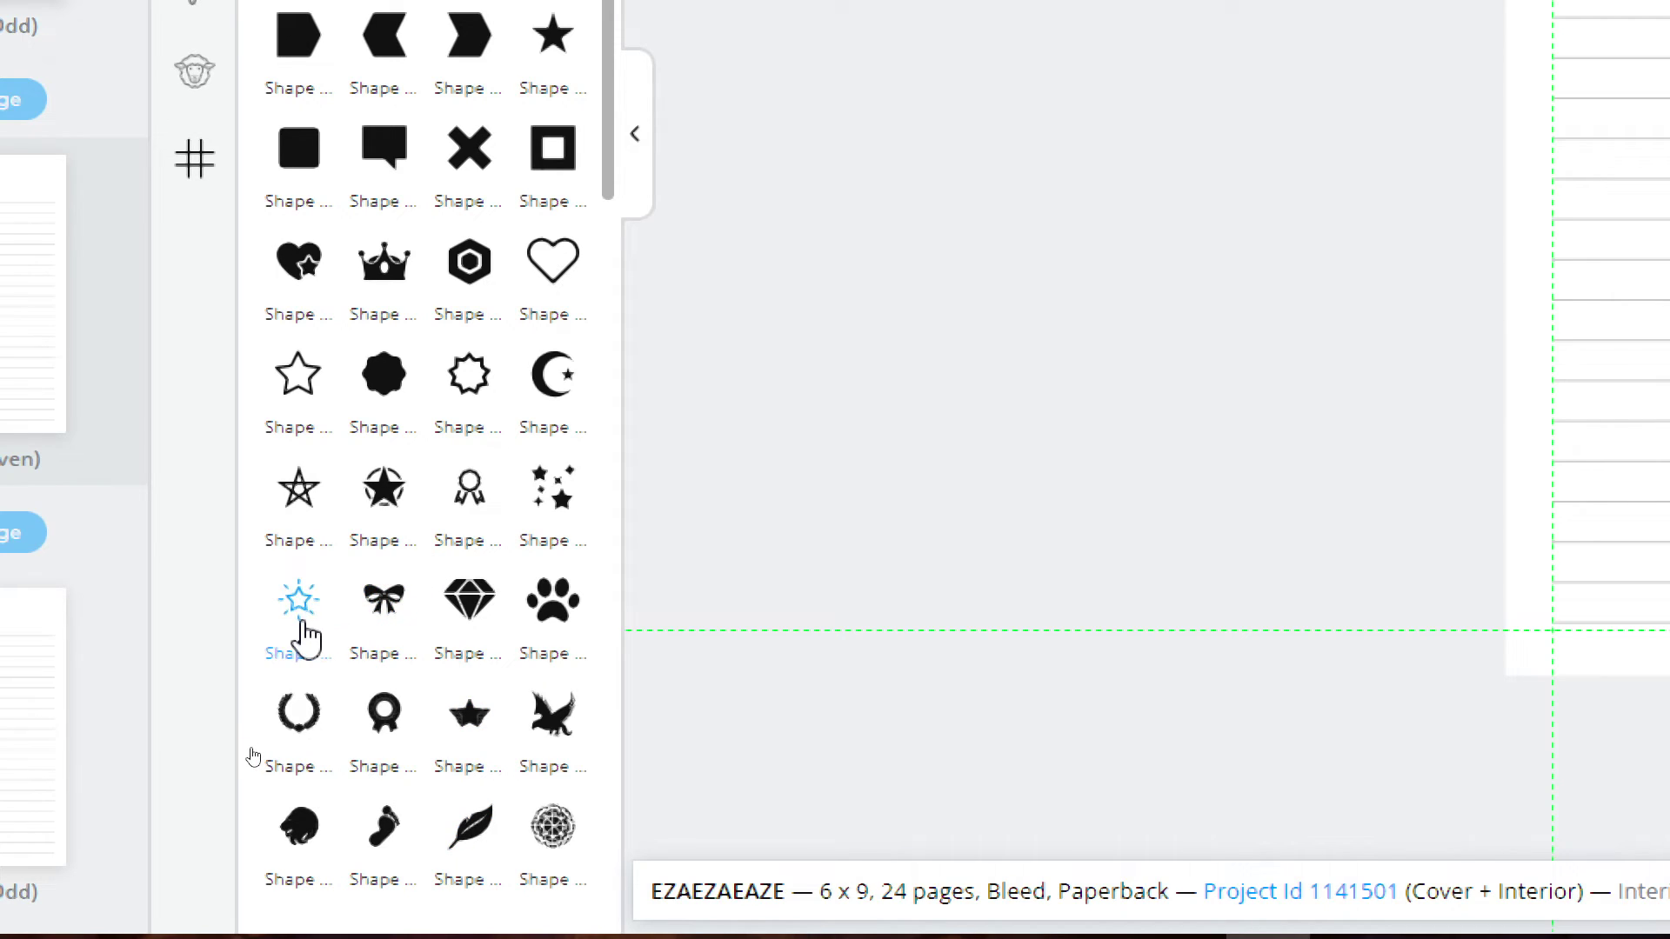
click(303, 624)
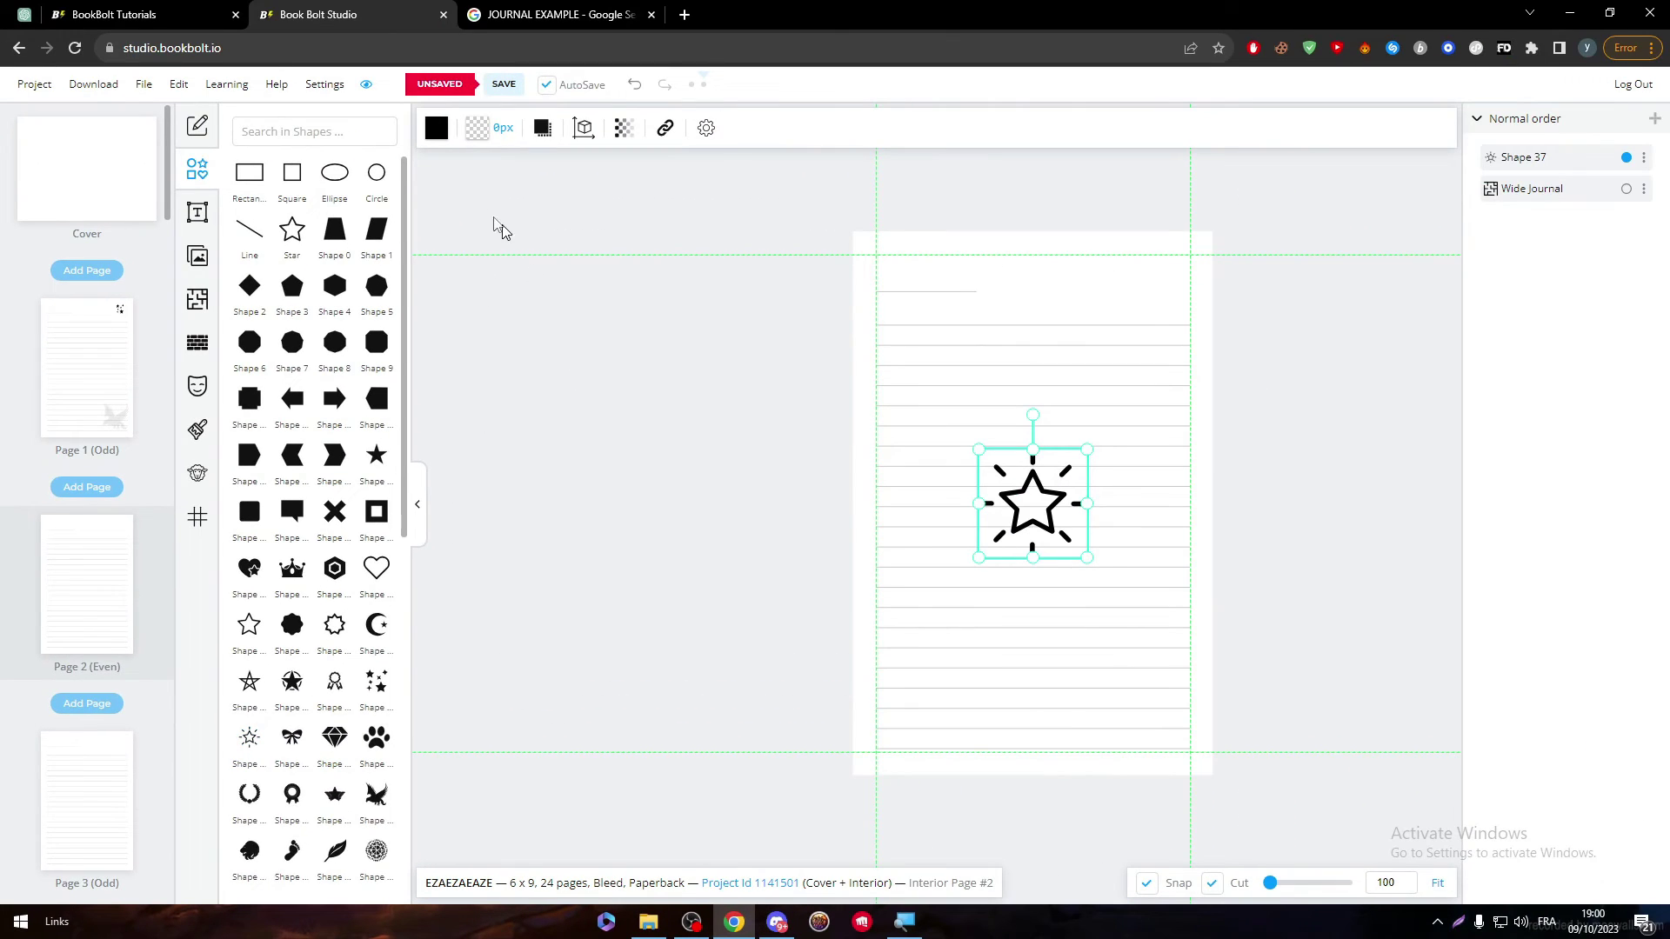
click(435, 128)
click(672, 245)
click(1000, 396)
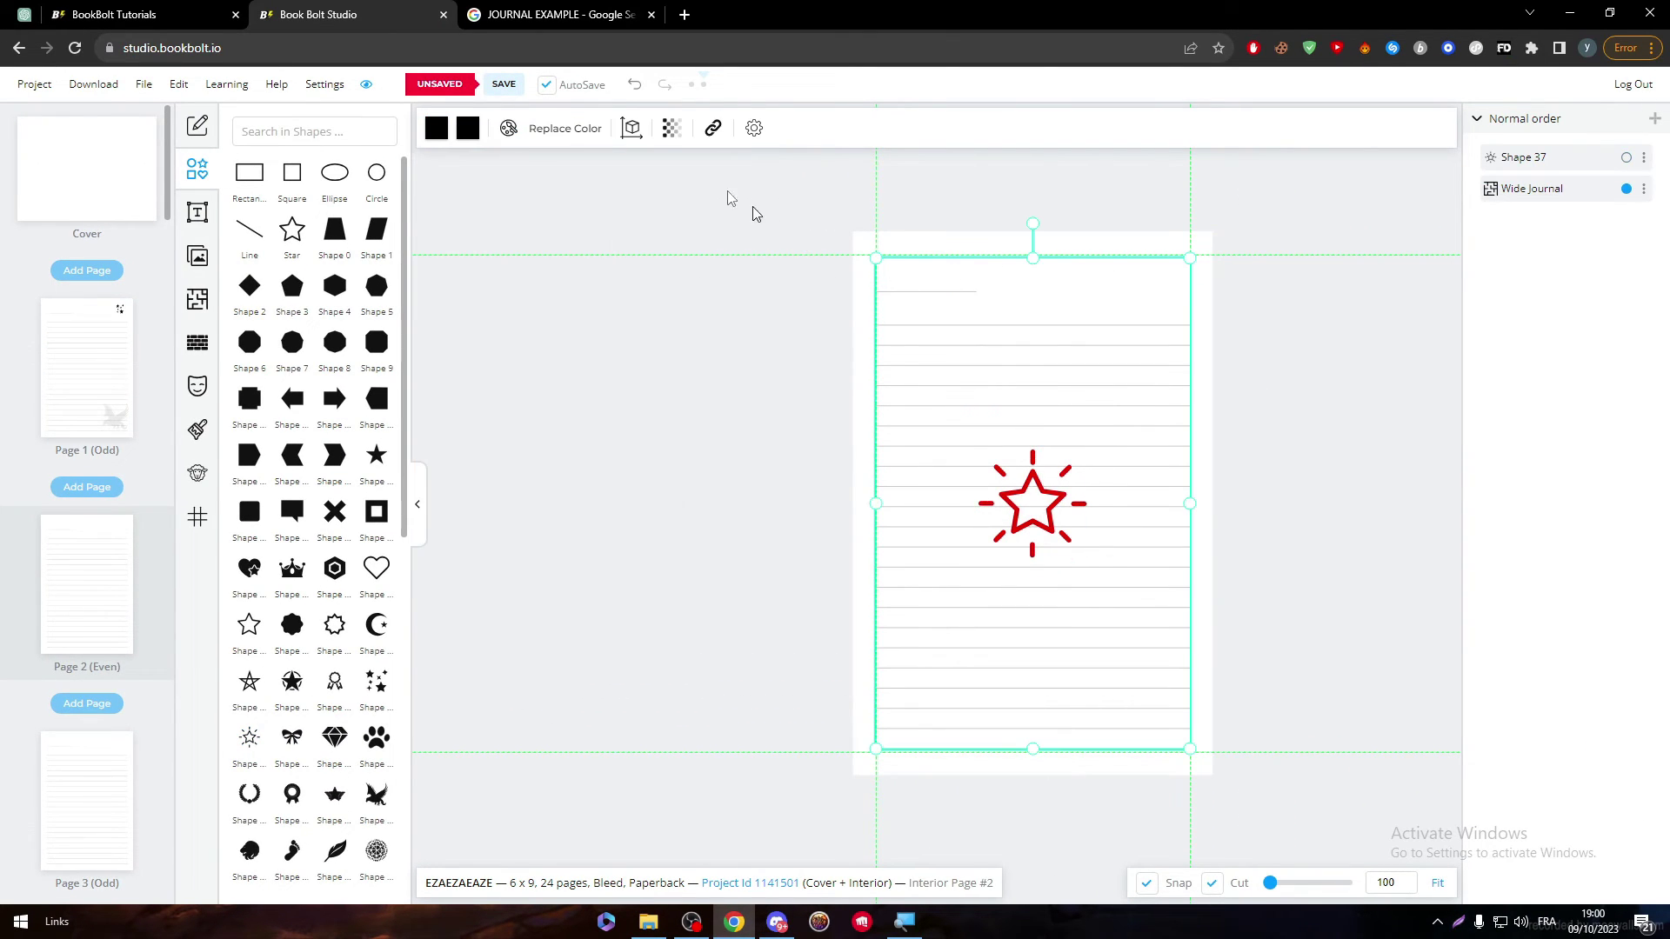
Step: Lower the opacity of the red star on page 2, shrink it and place it in the page's upper-right corner
click(887, 308)
click(623, 127)
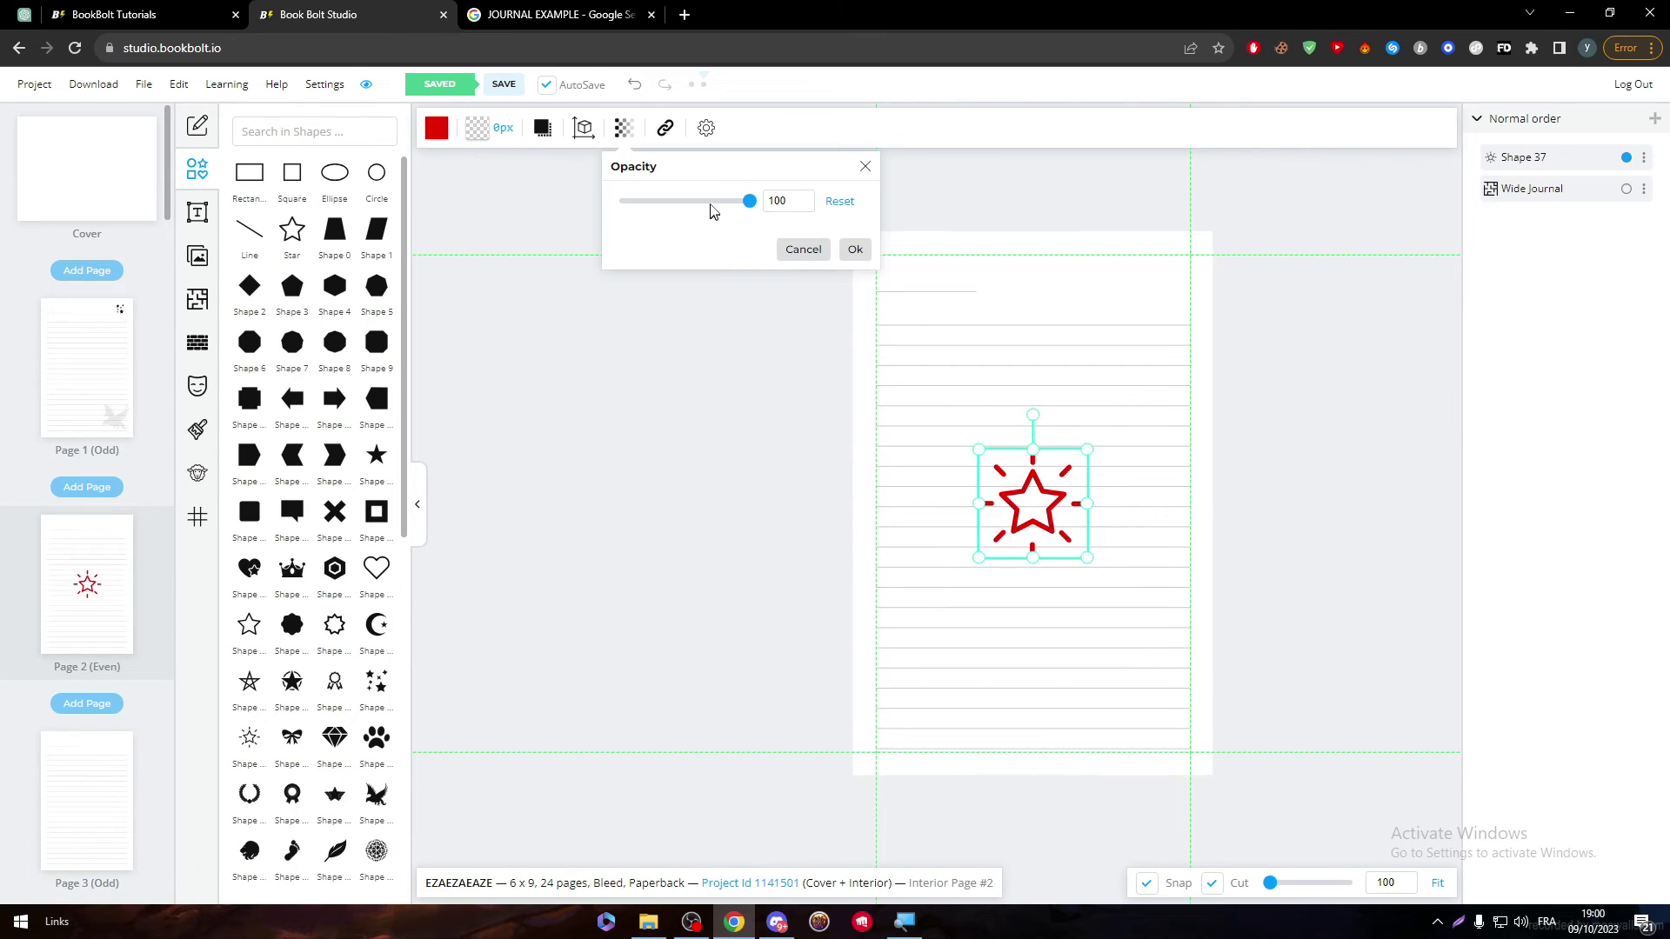
drag(740, 209, 637, 217)
click(706, 390)
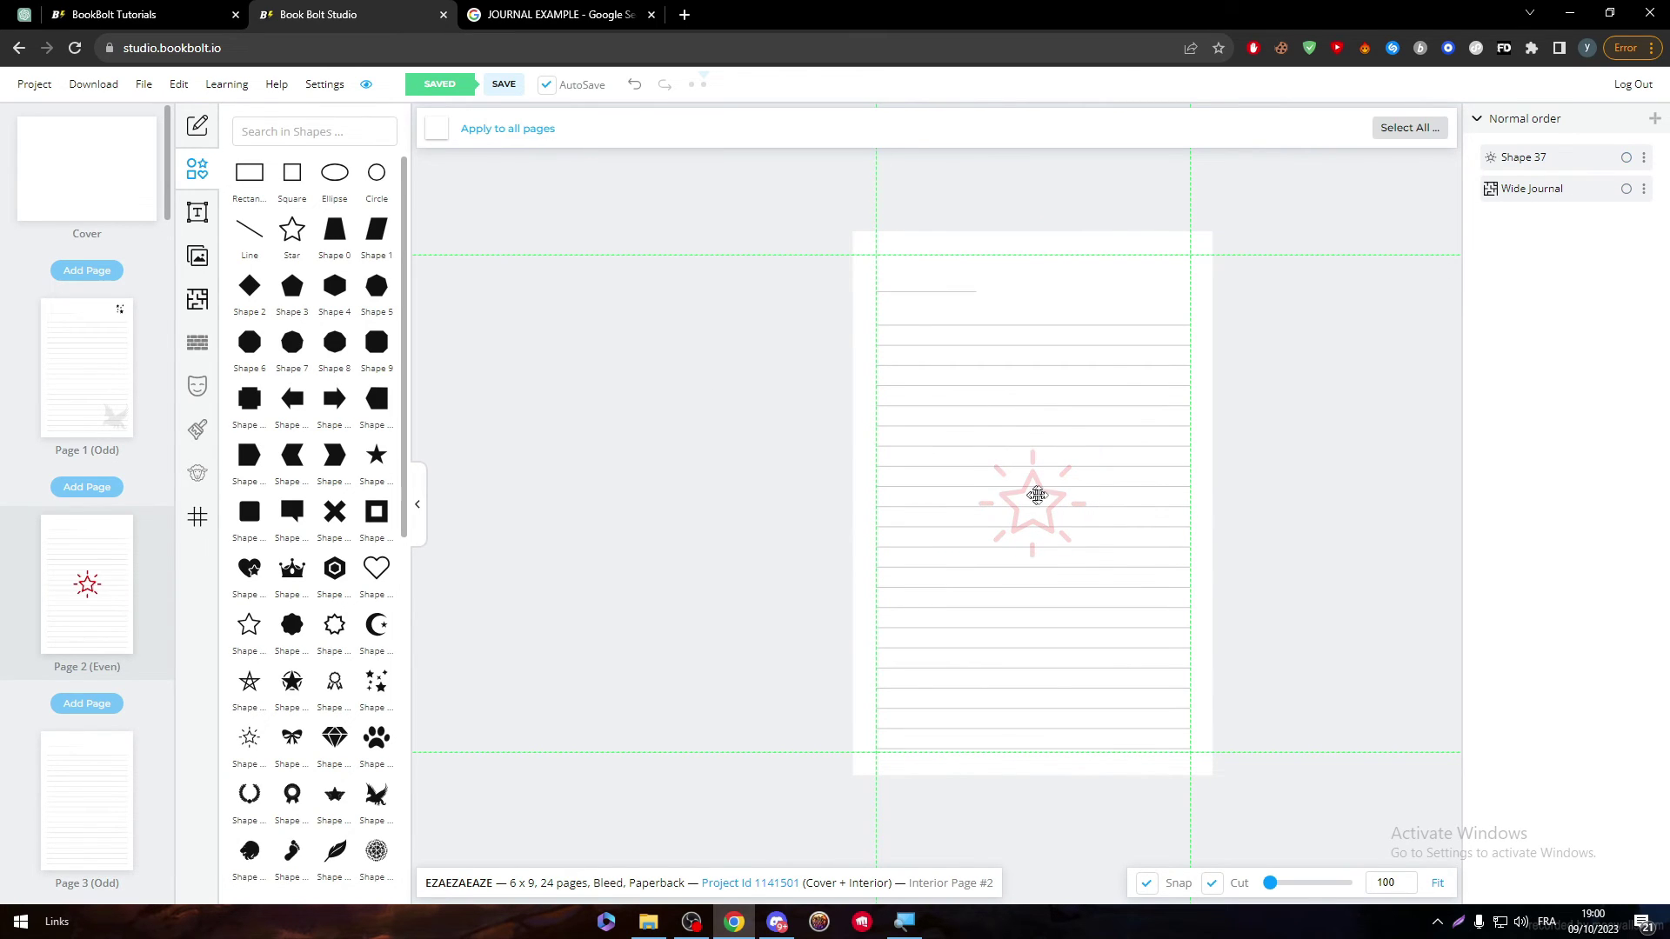
drag(1040, 494, 1115, 295)
click(1245, 336)
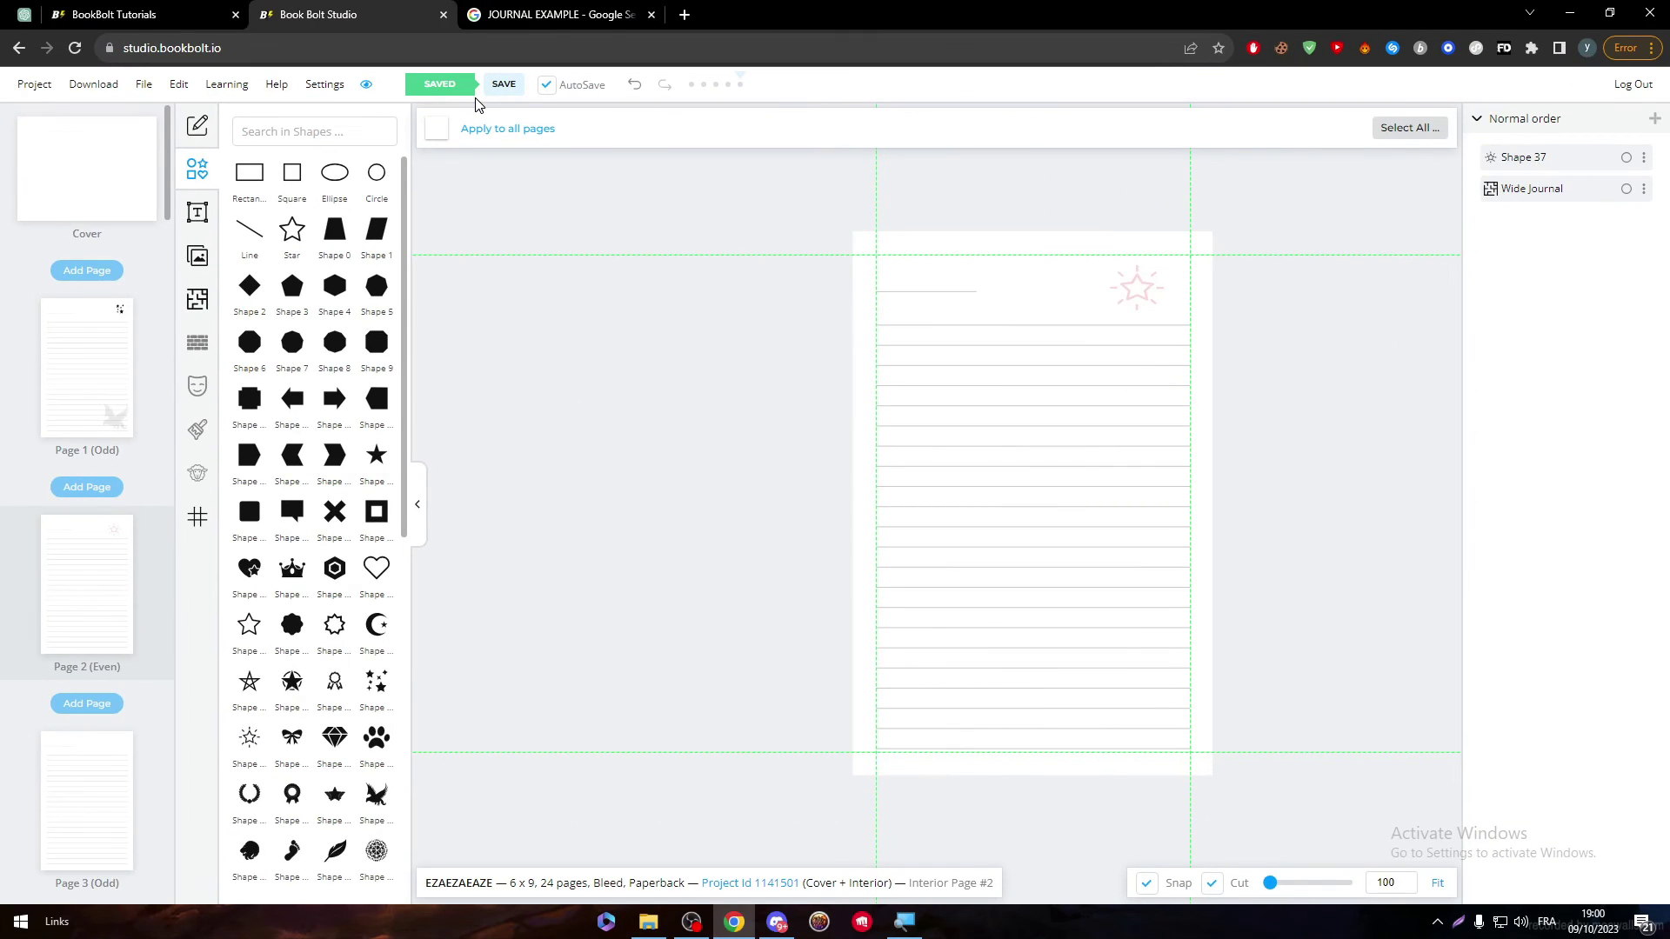
click(1122, 298)
click(522, 179)
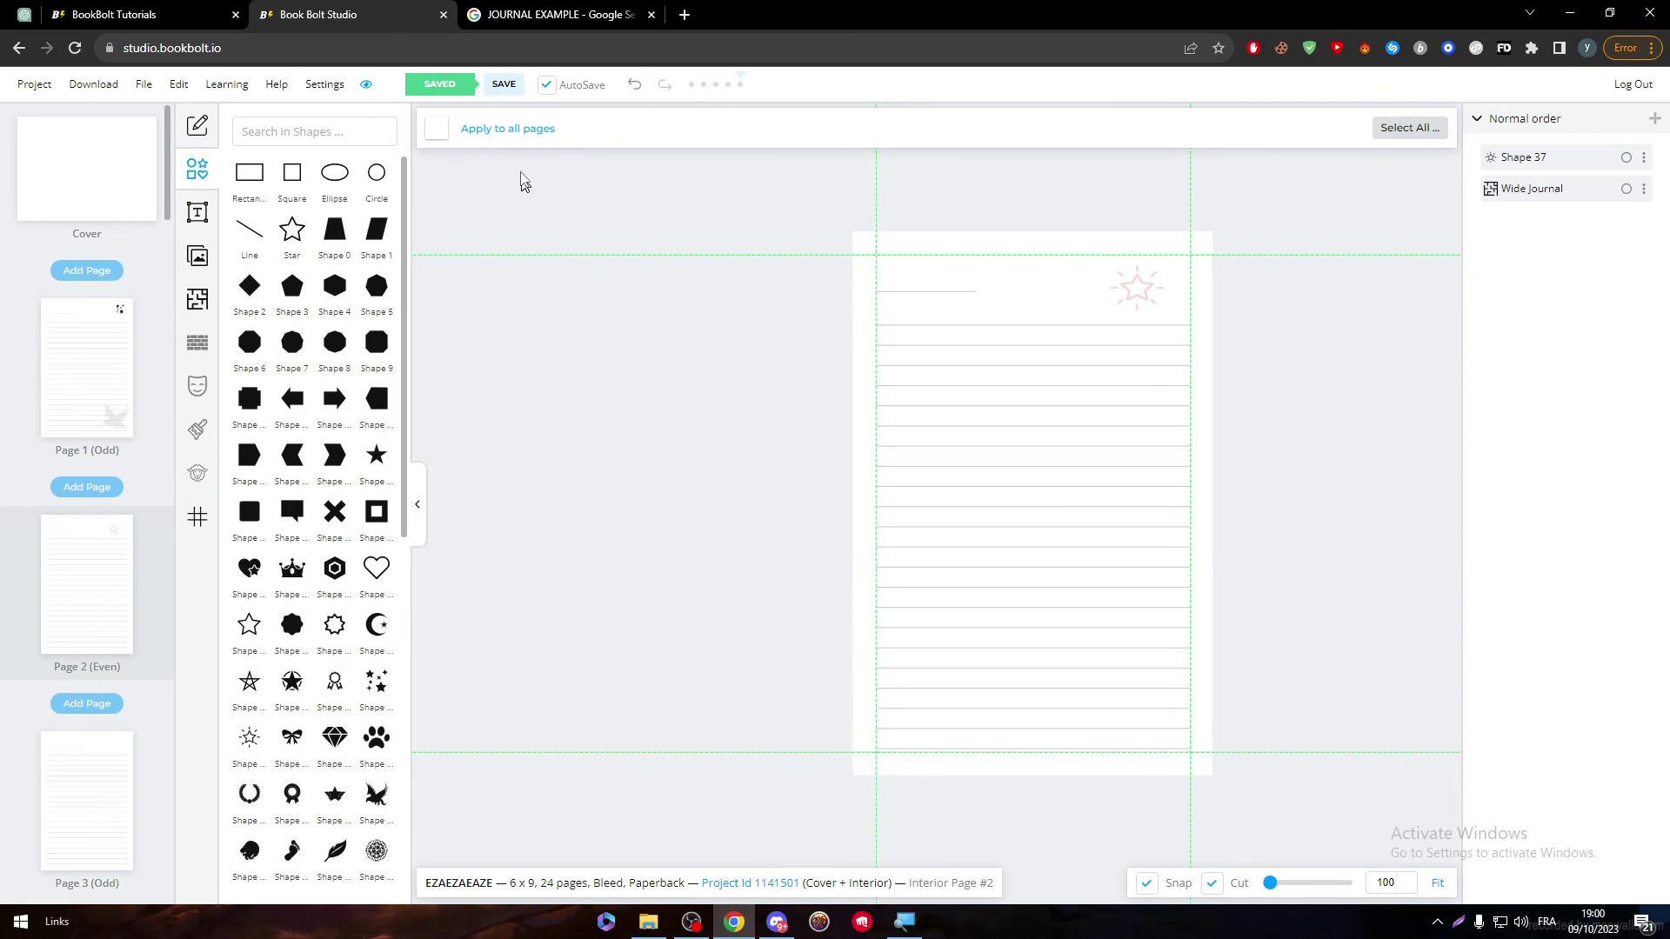